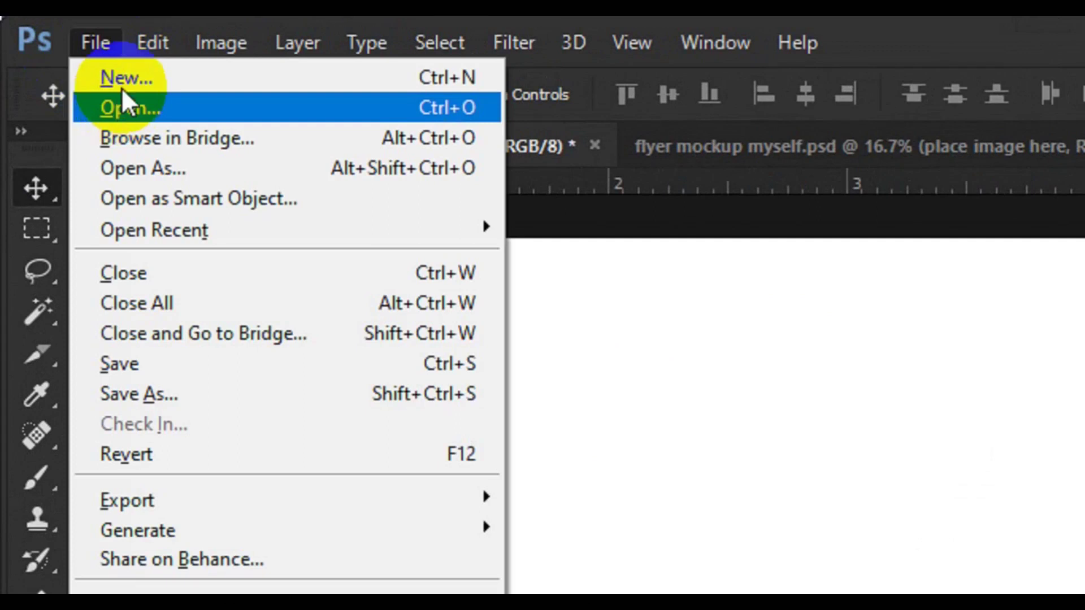
Create a new document named Flyer Temp, 8.5 inches wide and 11 inches high
left_click(123, 86)
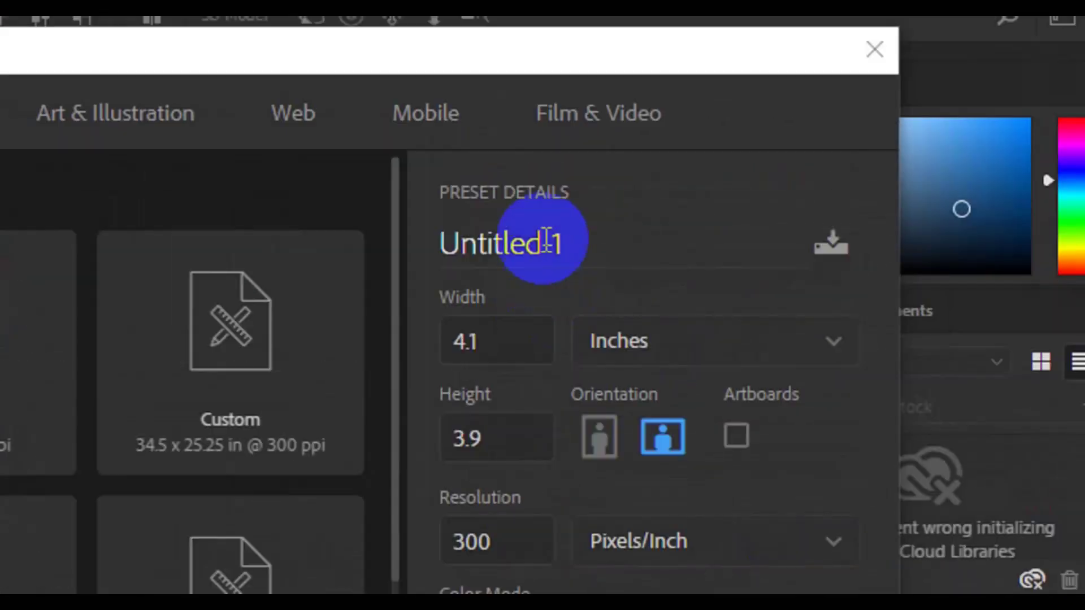
left_click(566, 175)
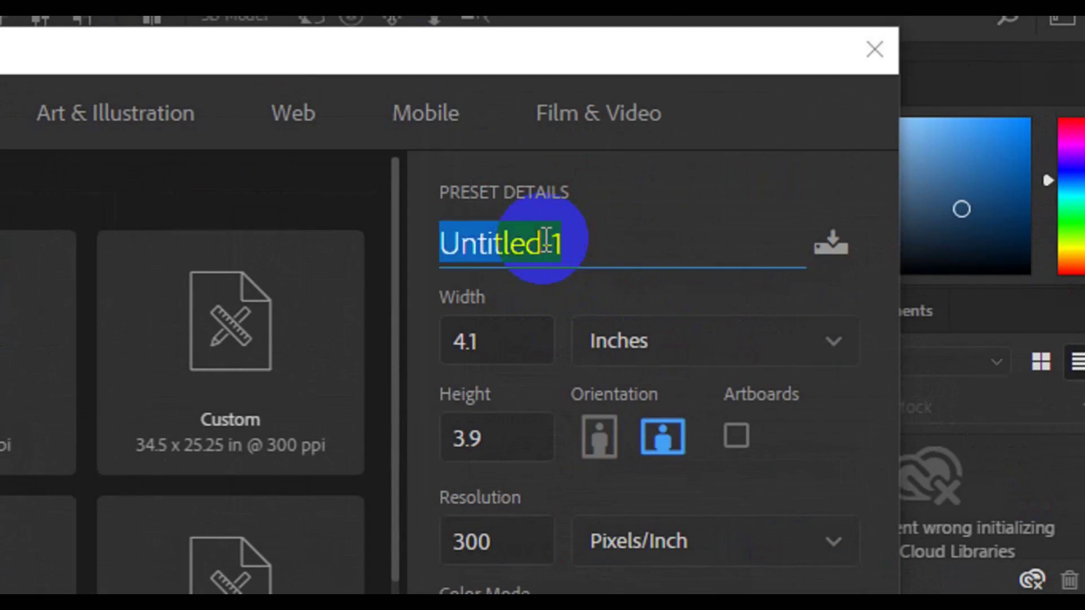
type("Fl")
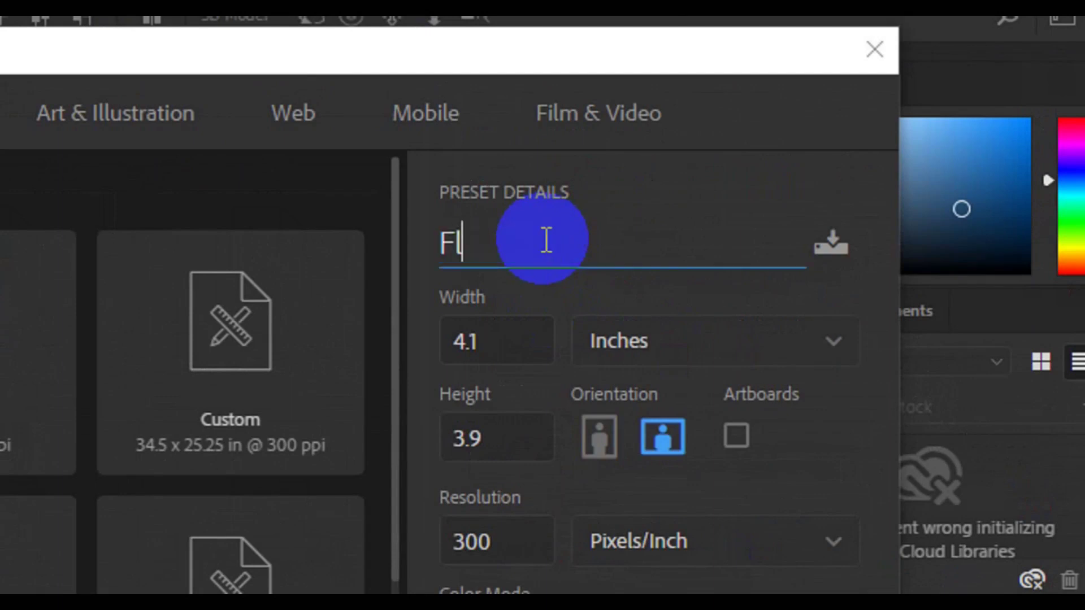
type("yer Temp")
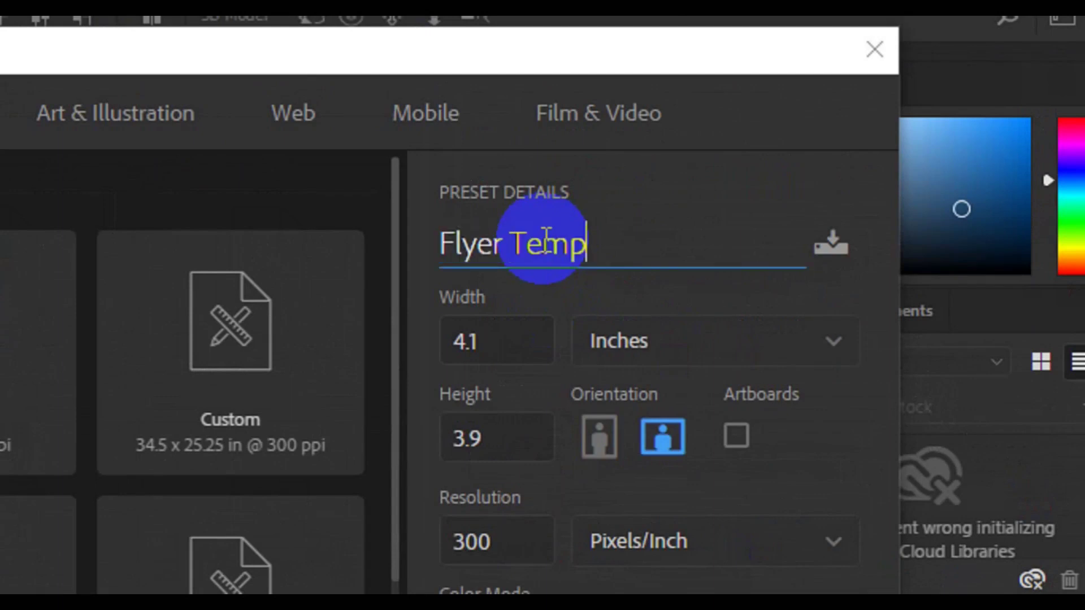
key("Tab")
type("8.5")
key("Tab")
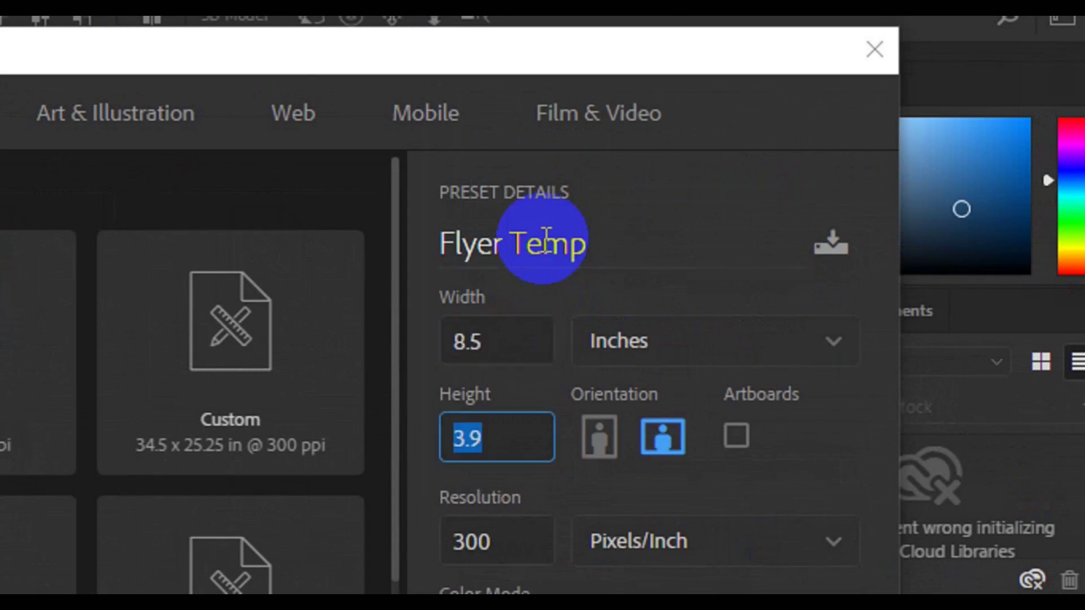
type("11")
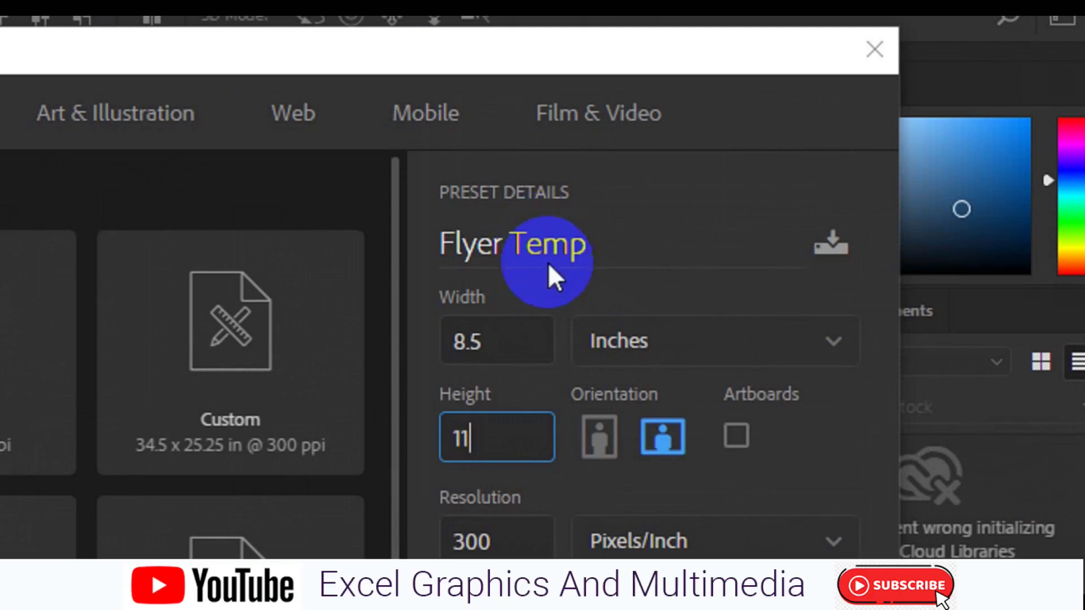
left_click(808, 520)
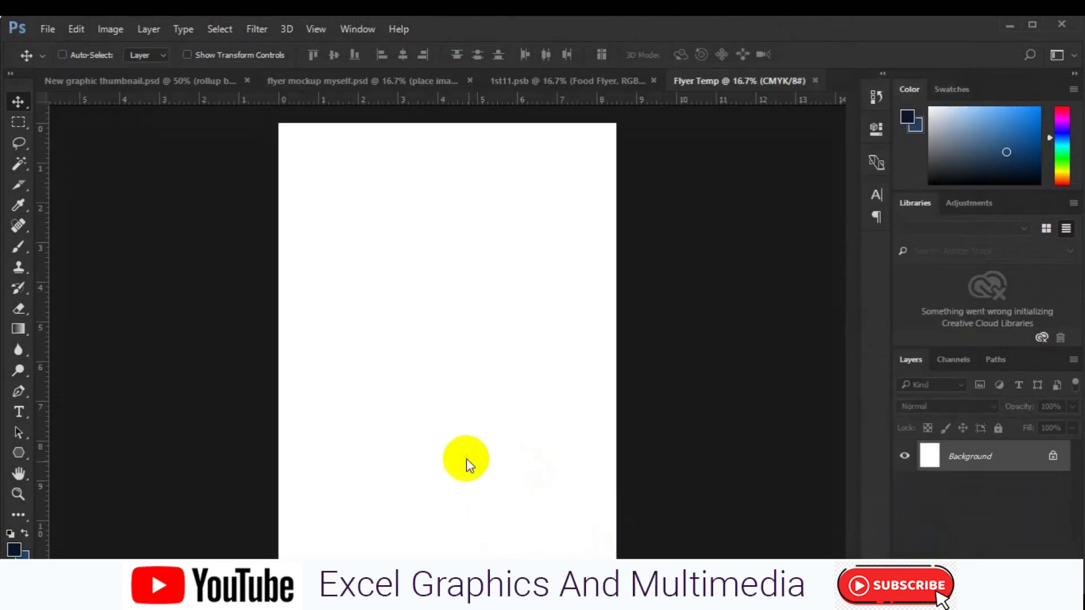
Draw a grey-filled rectangle about 2887 by 2110 px over the page's upper part, extending past its top and right edges
key("ctrl+minus")
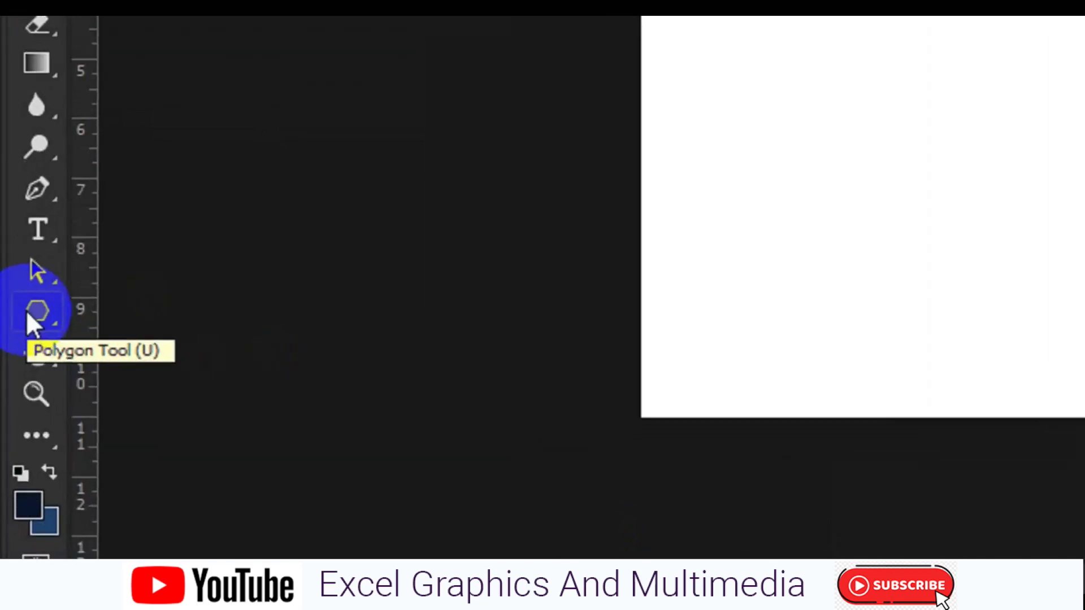
left_click(26, 310)
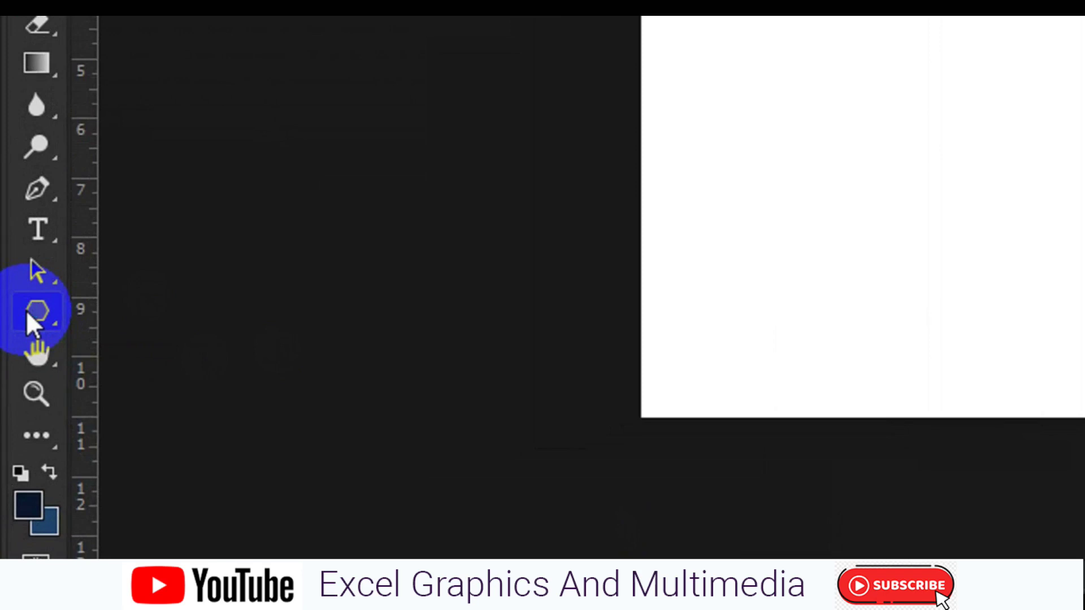
right_click(26, 311)
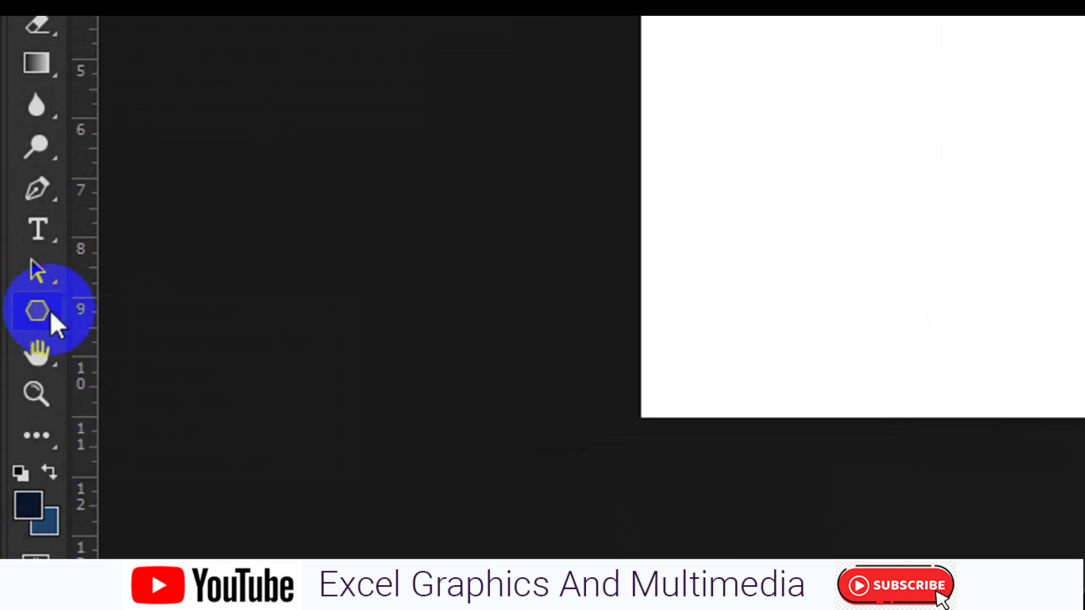
right_click(50, 310)
left_click(144, 310)
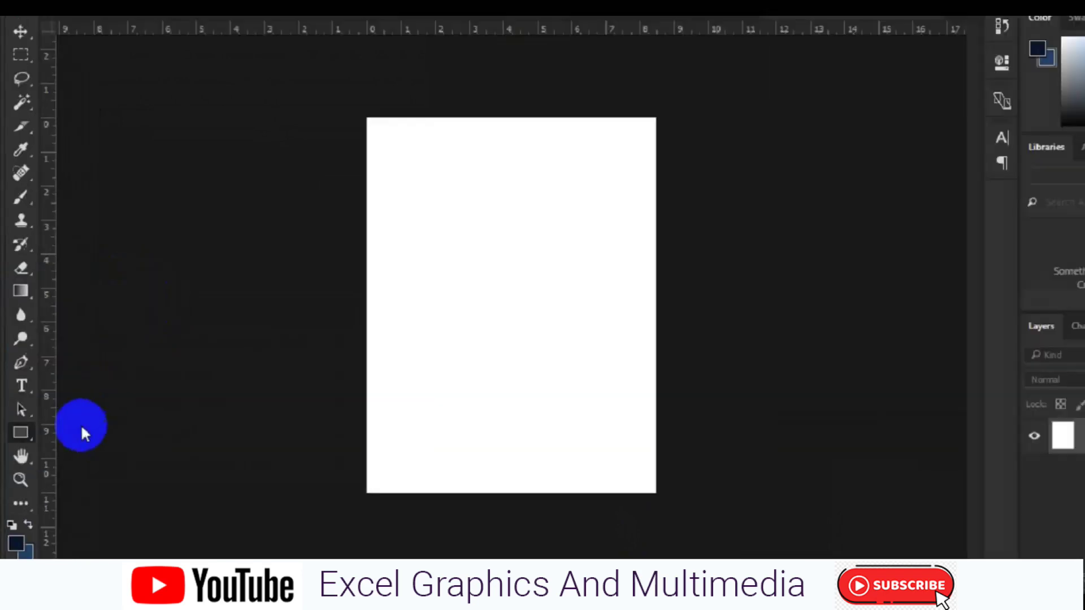
left_click(149, 56)
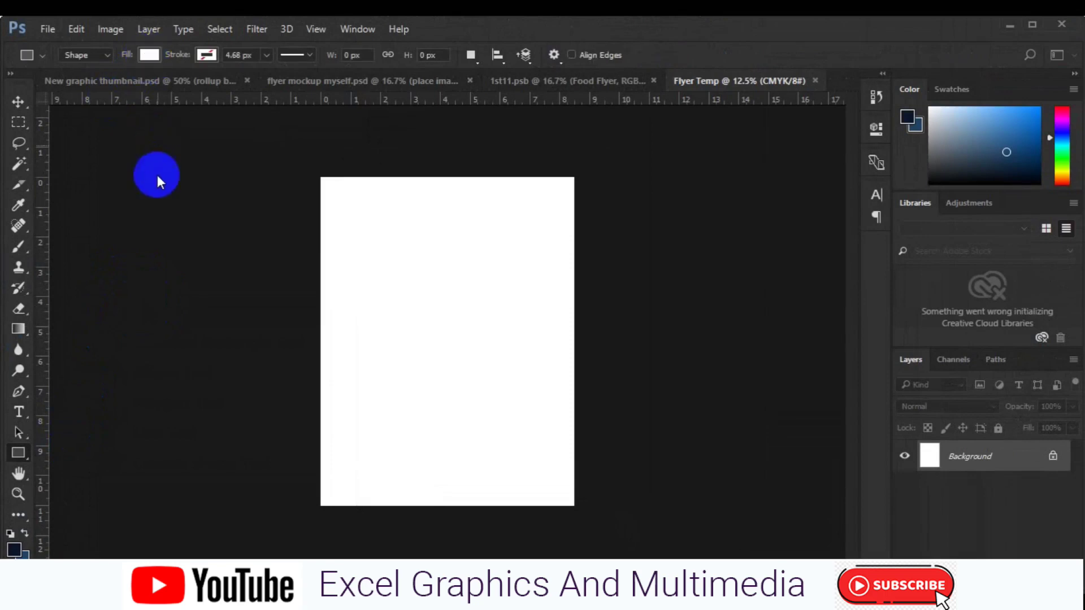
left_click(111, 169)
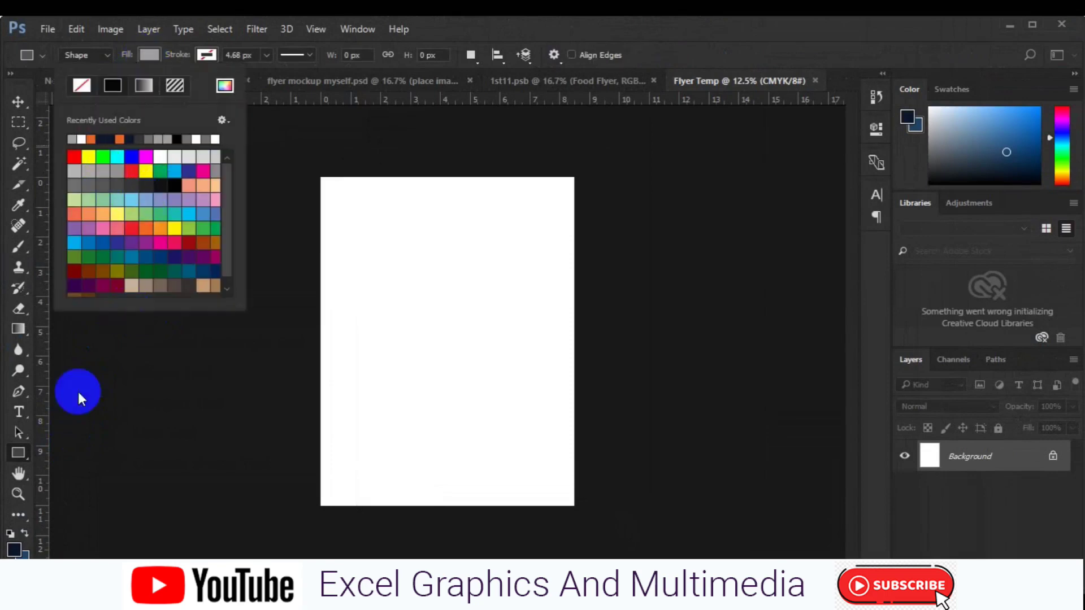
left_click_drag(331, 166, 618, 374)
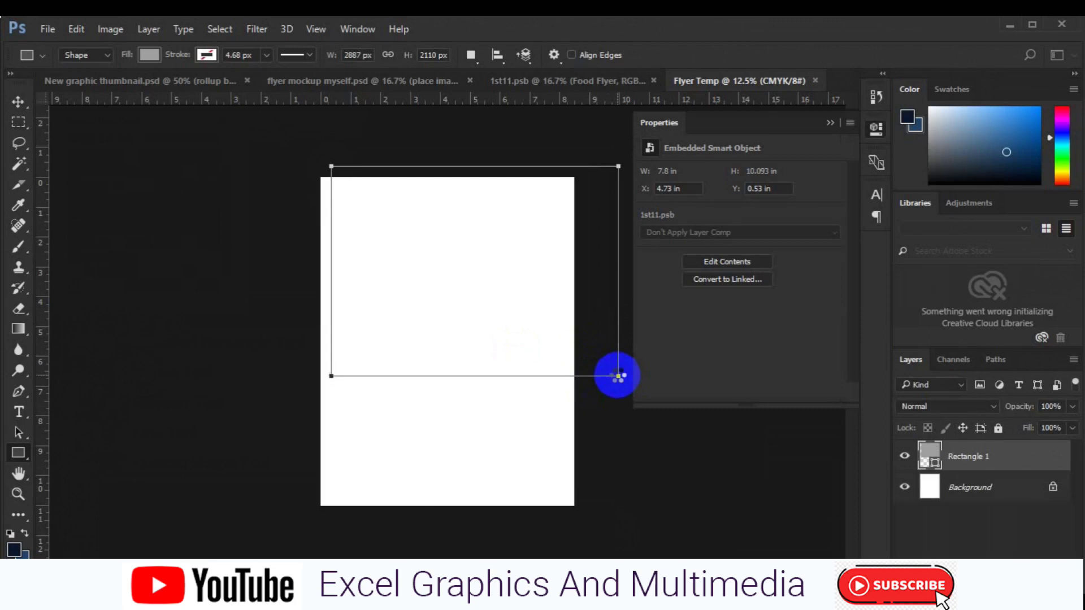
key("v")
left_click(830, 123)
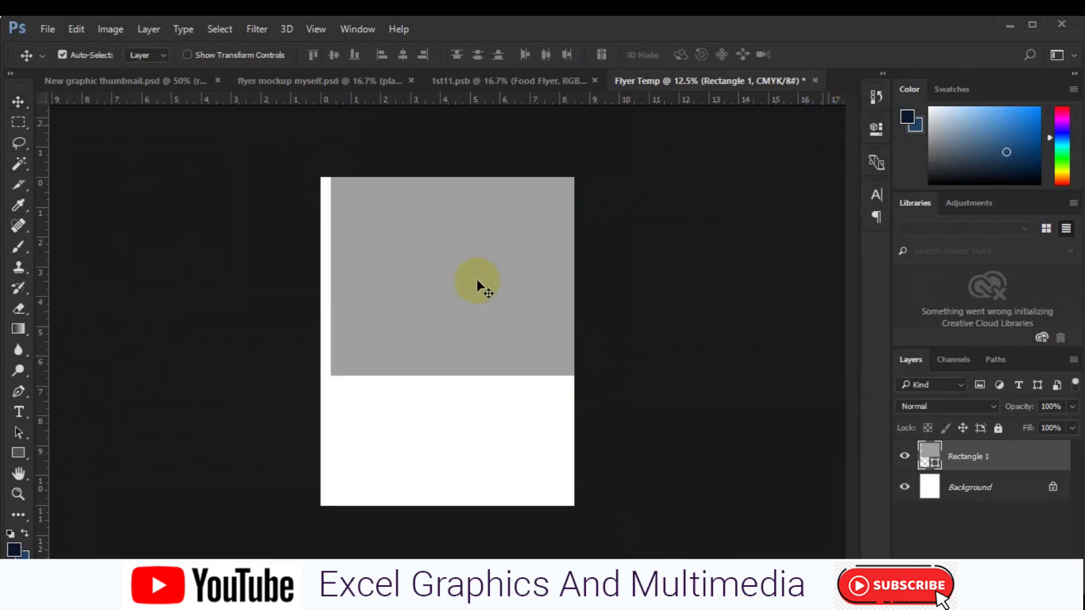
Rotate the grey rectangle 45 degrees and move it so it covers the page's upper-right corner diagonally
key("ctrl+t")
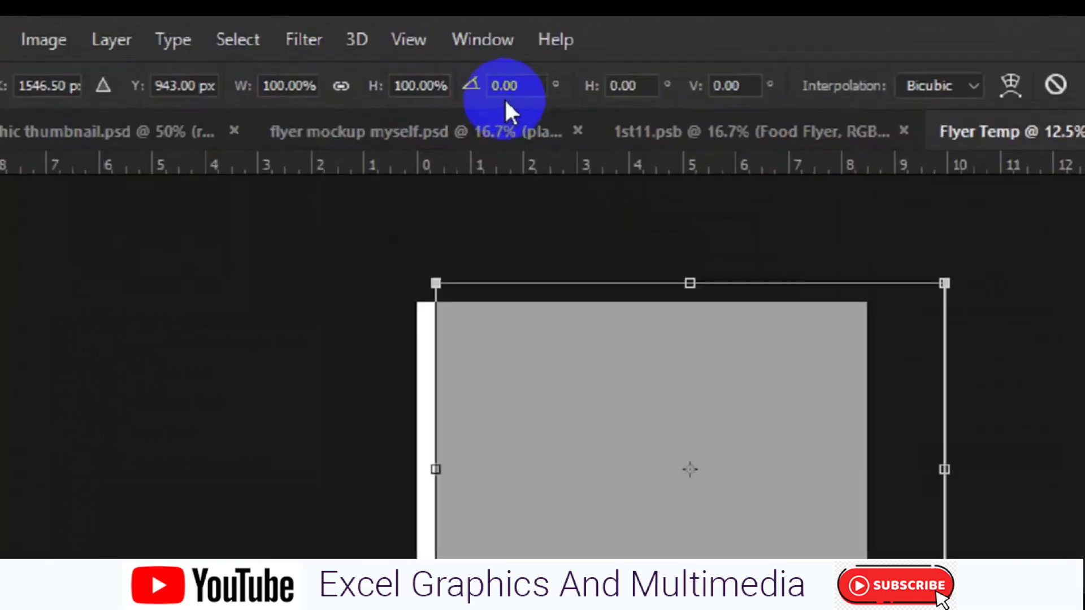
left_click(540, 96)
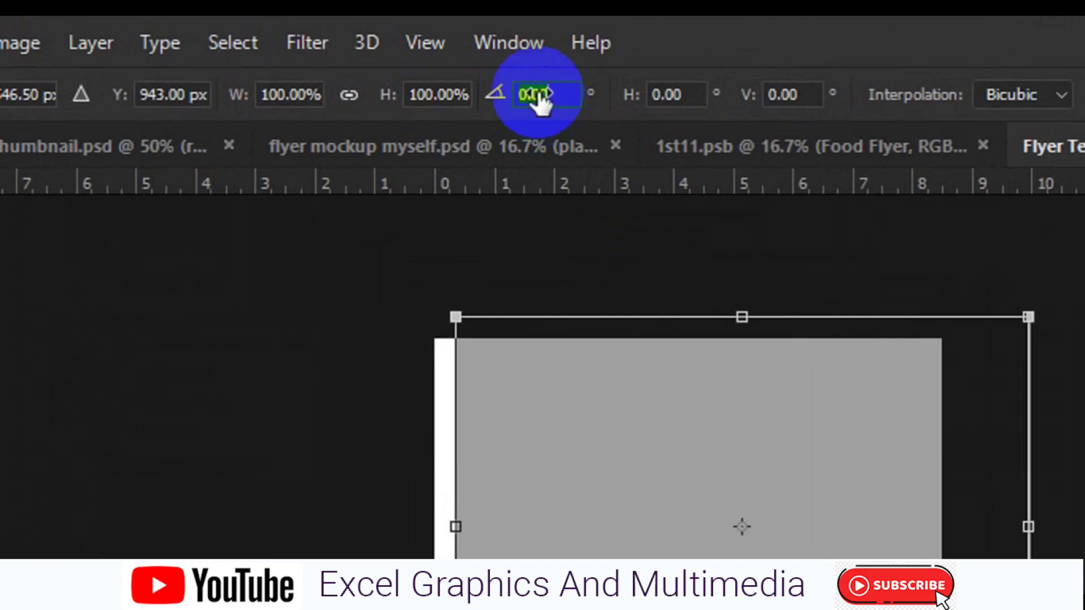
type("45")
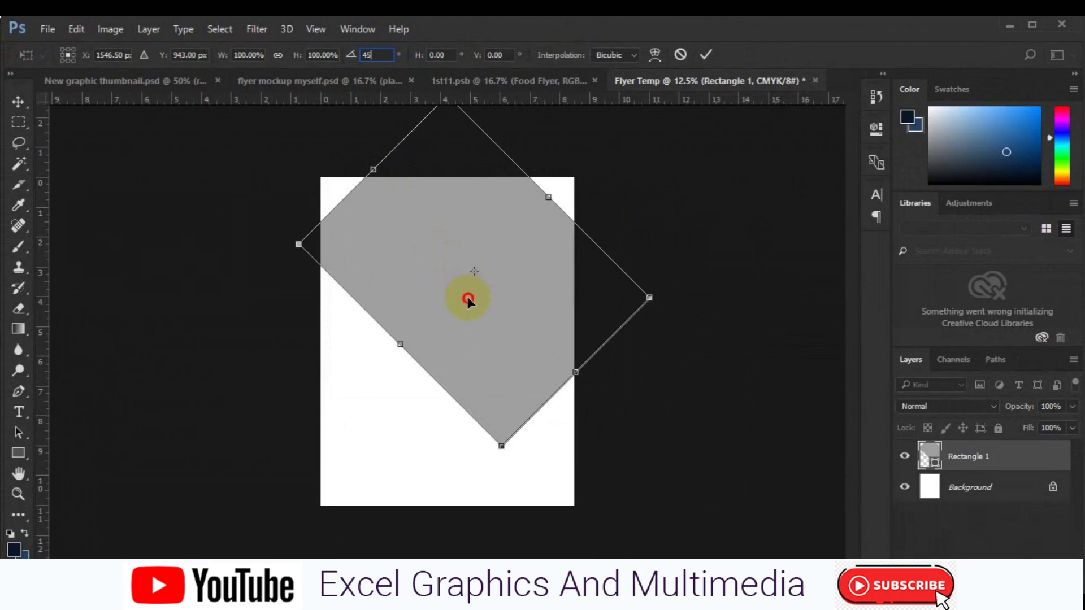
left_click_drag(468, 300, 537, 217)
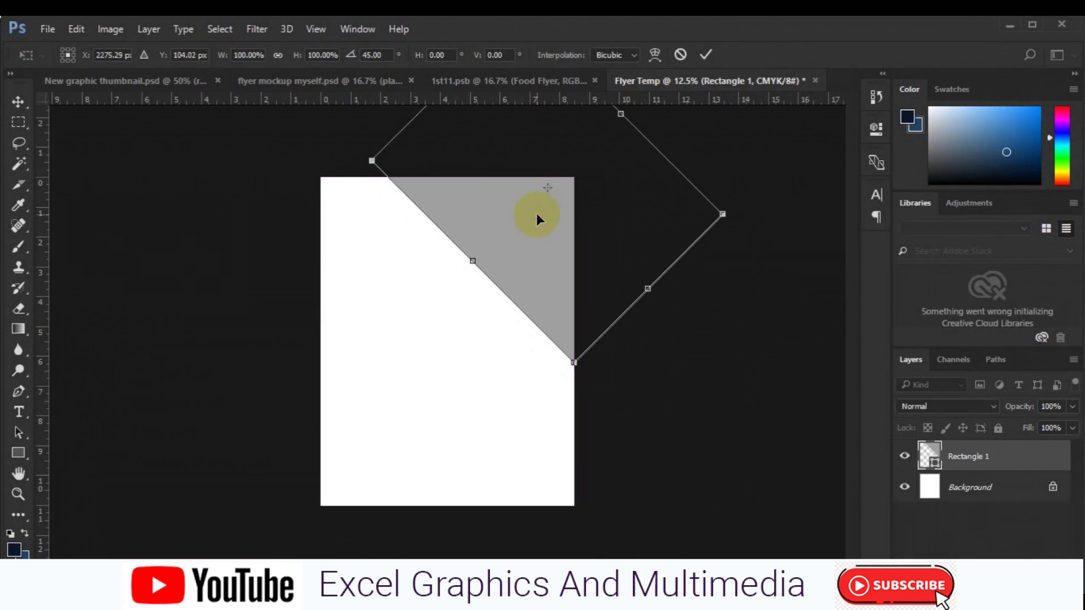
left_click(706, 55)
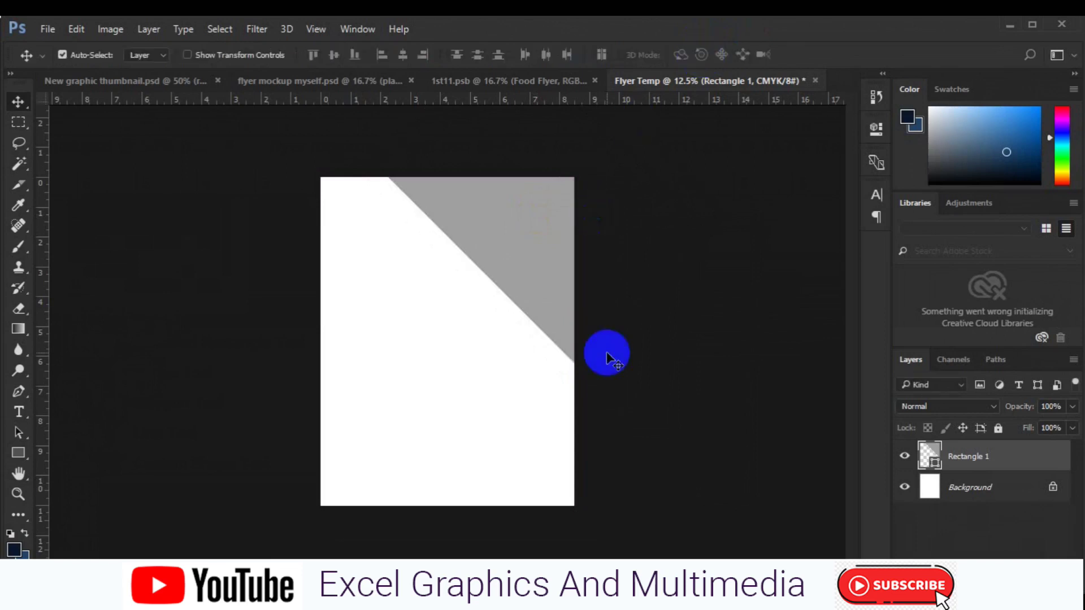
Draw a closed six-point Pen shape about 3198 by 2709 px directly above the Background layer, covering the page's upper-left area
left_click(937, 481)
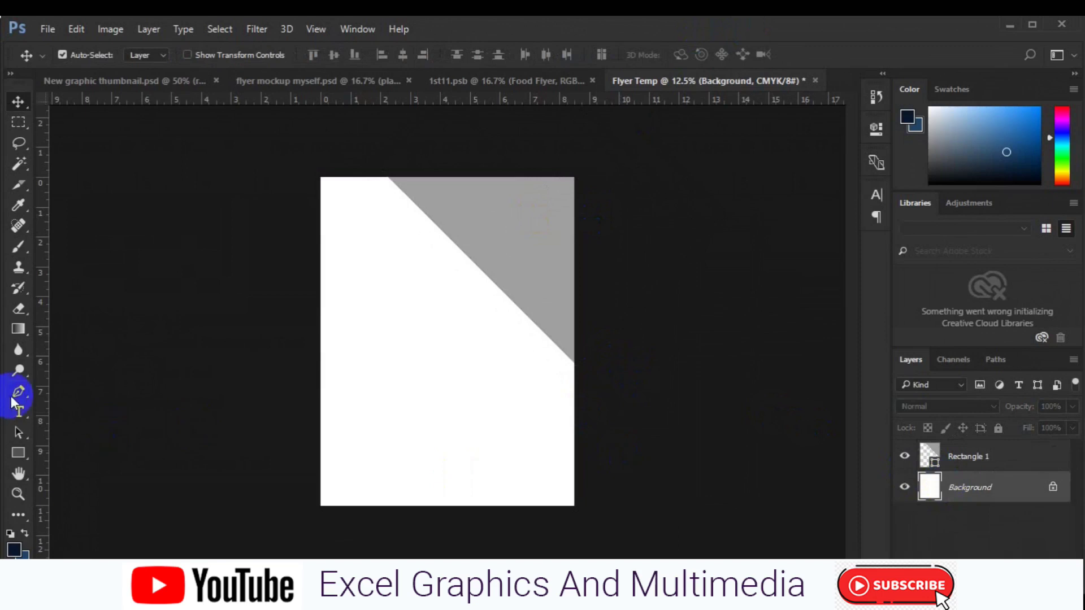
key("p")
left_click(320, 386)
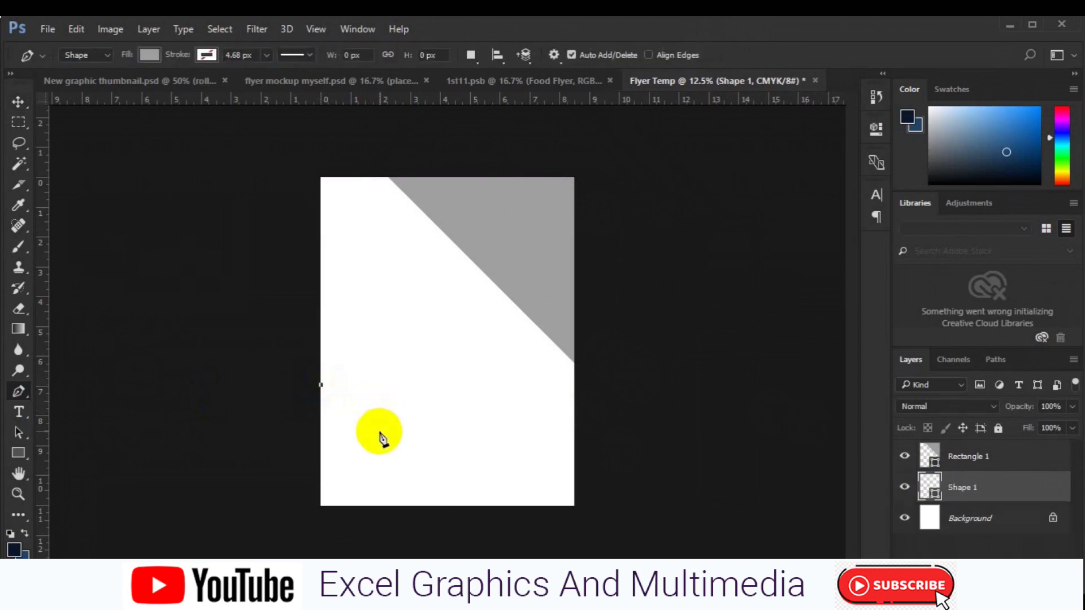
left_click(380, 435)
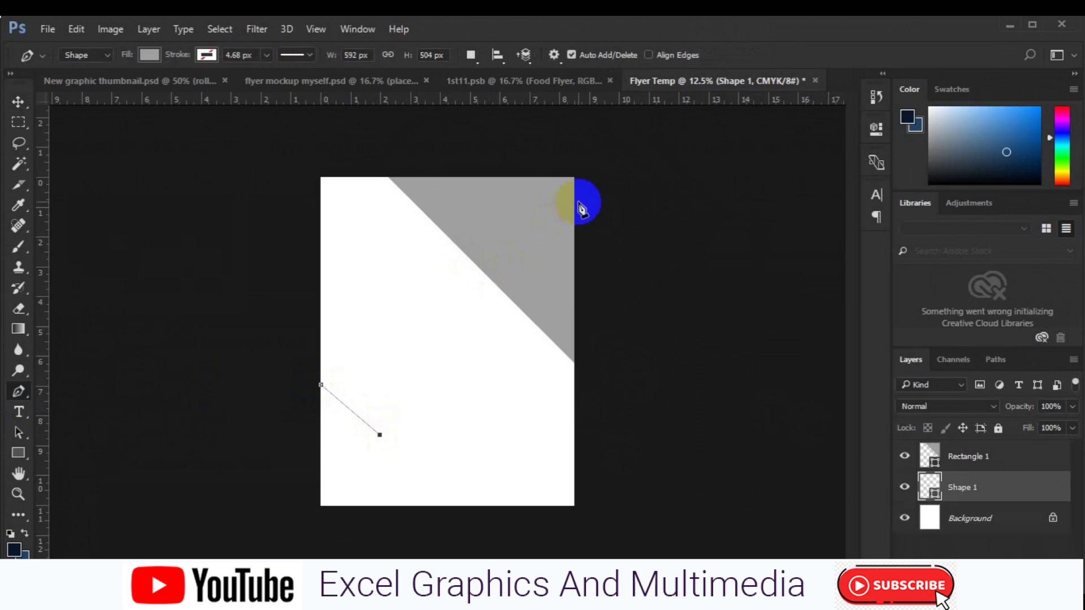
left_click(579, 236)
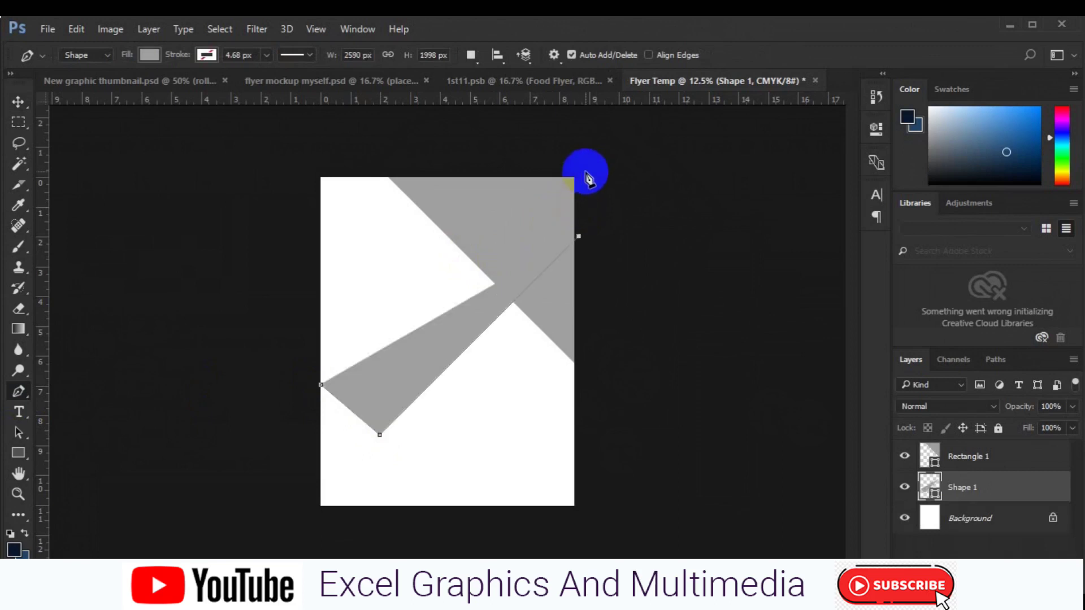
left_click(584, 165)
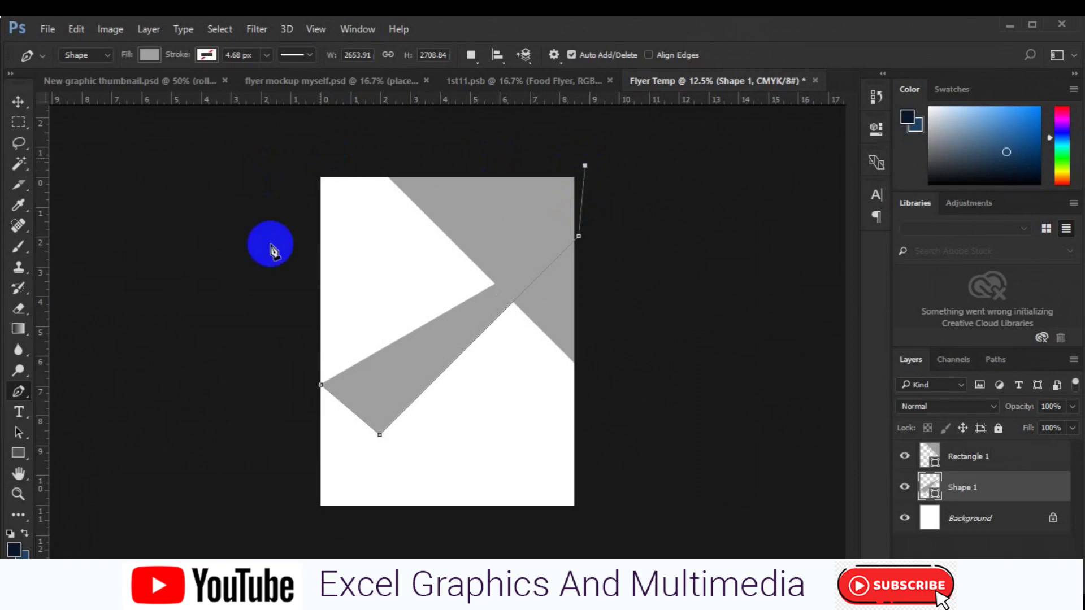
left_click(267, 176)
left_click(289, 324)
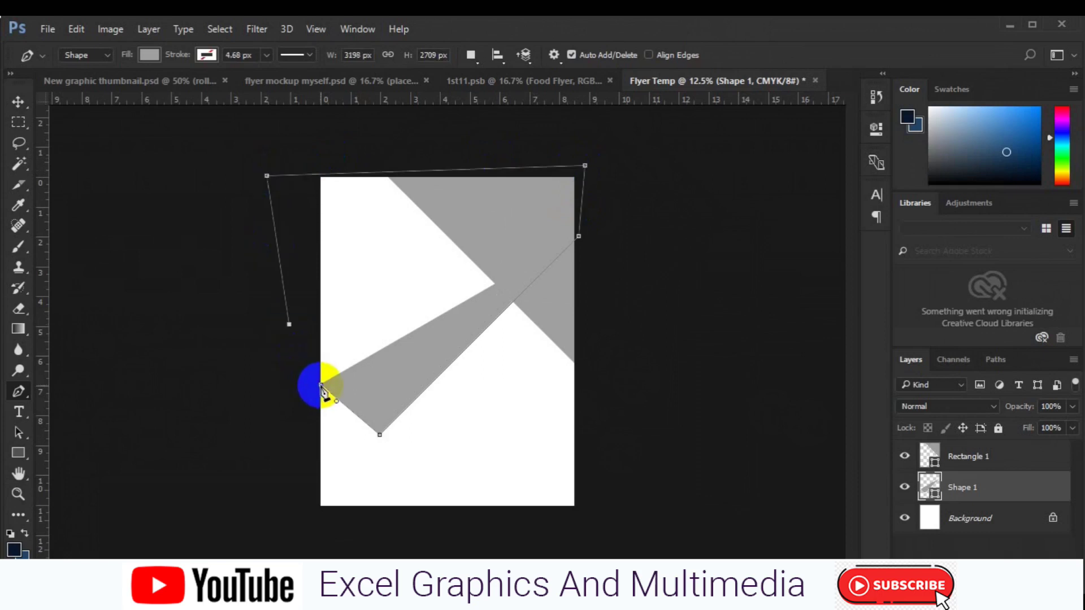
left_click(321, 386)
Recolor the pen-drawn shape to a dark greyish brown
left_click(936, 495)
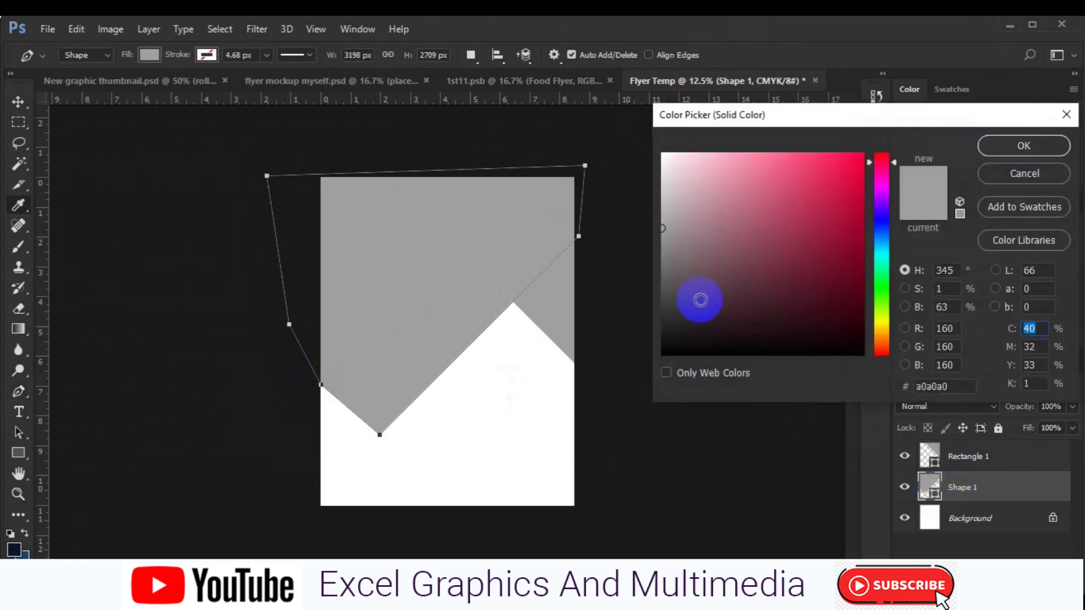
left_click(699, 300)
left_click(1062, 147)
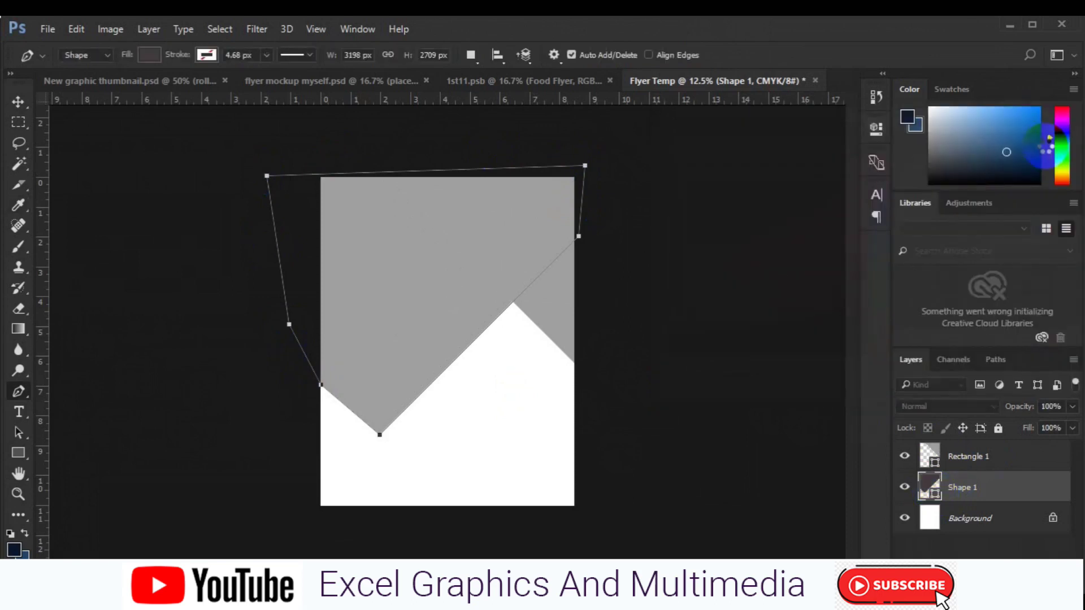
key("v")
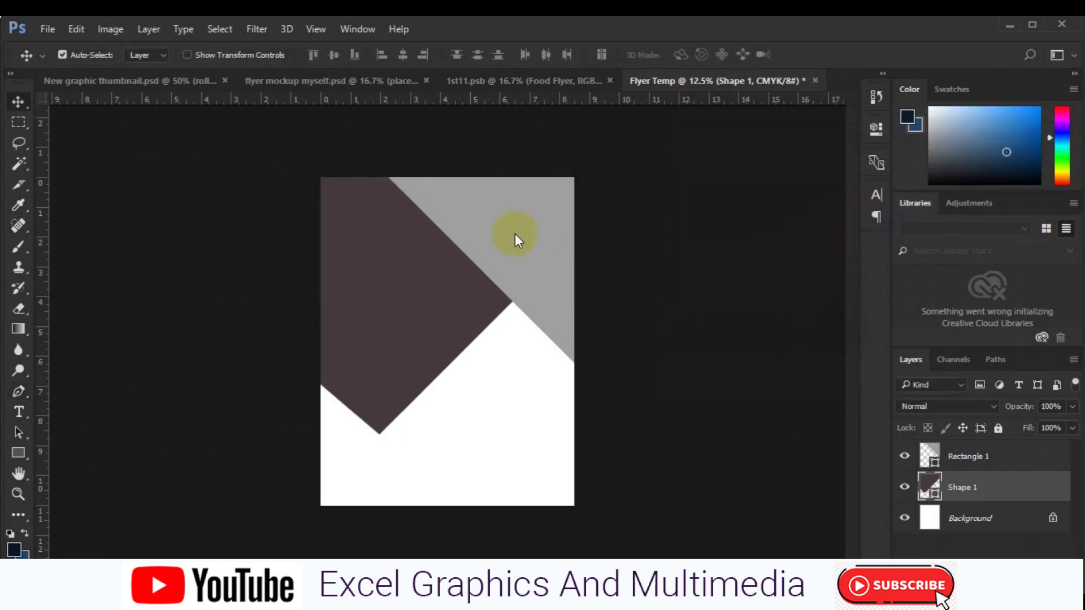
Duplicate the grey corner rectangle and recolor the copy to a muted reddish brown
left_click(513, 232)
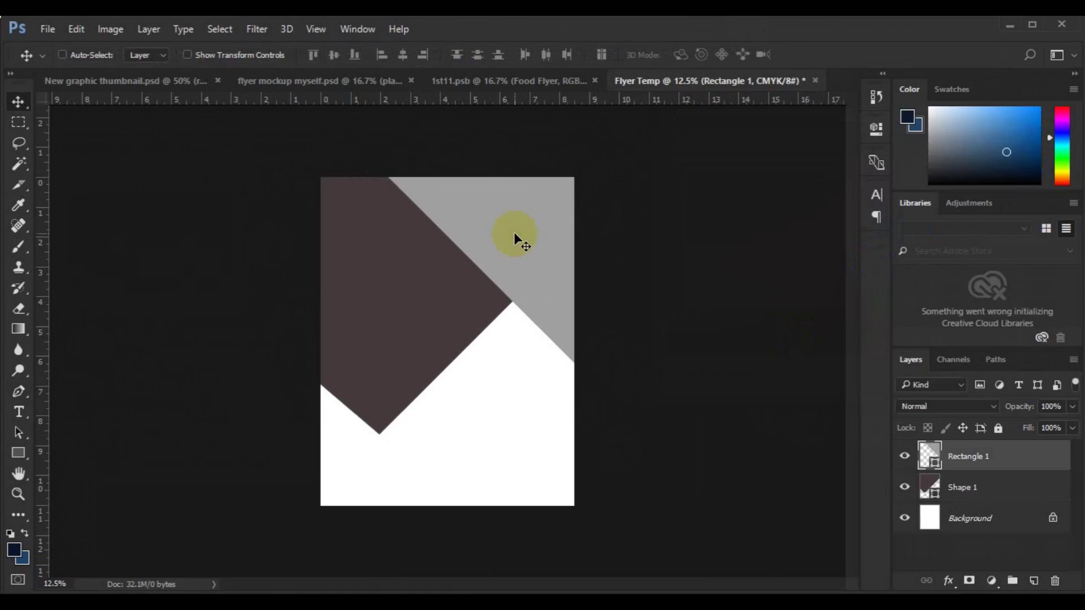
key("ctrl+j")
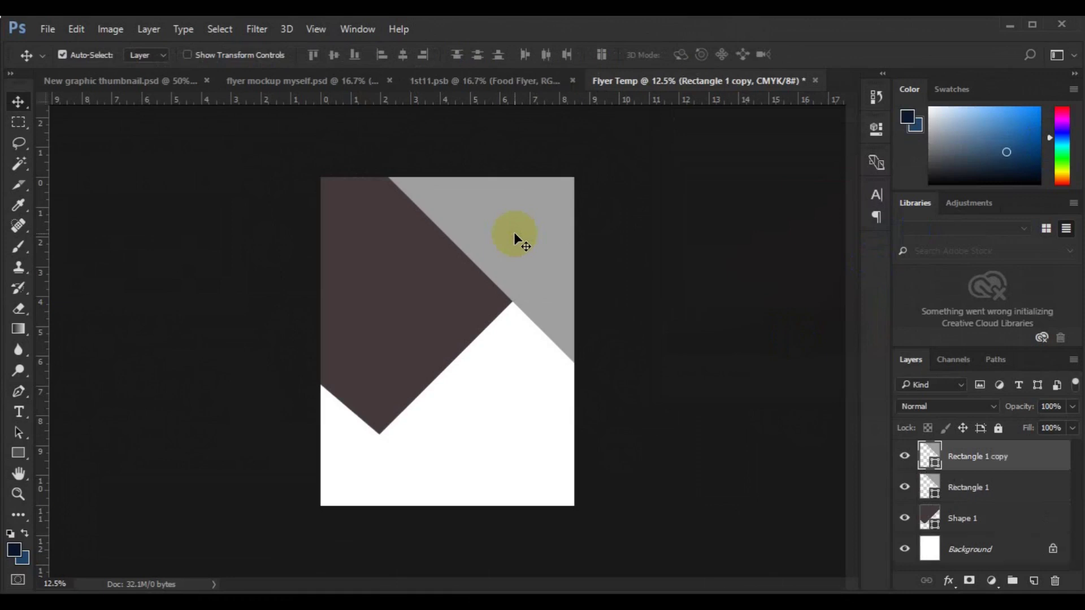
double_click(935, 465)
left_click(706, 288)
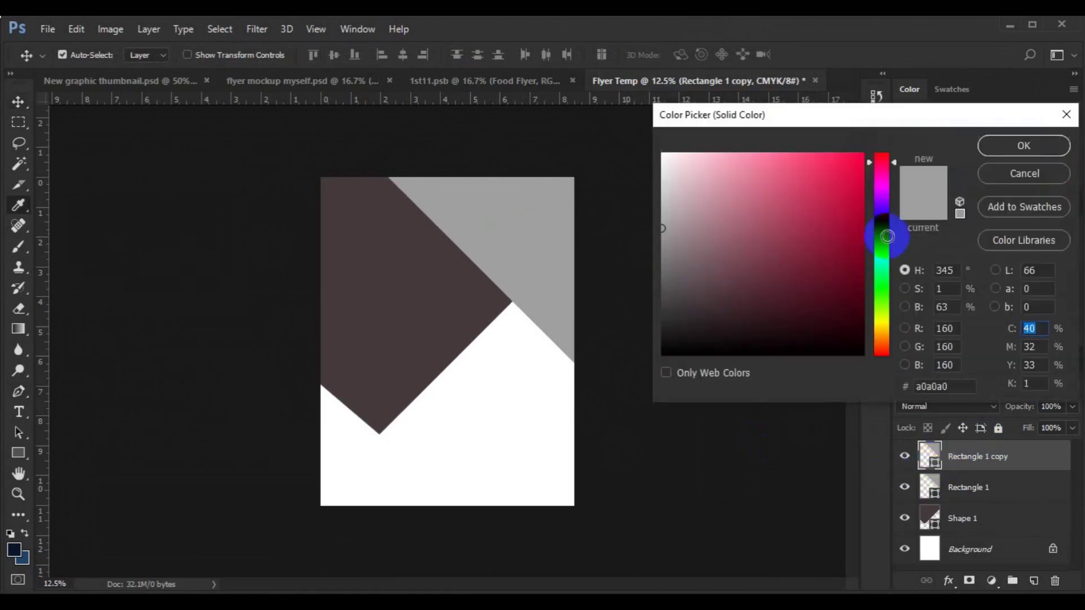
left_click(1024, 145)
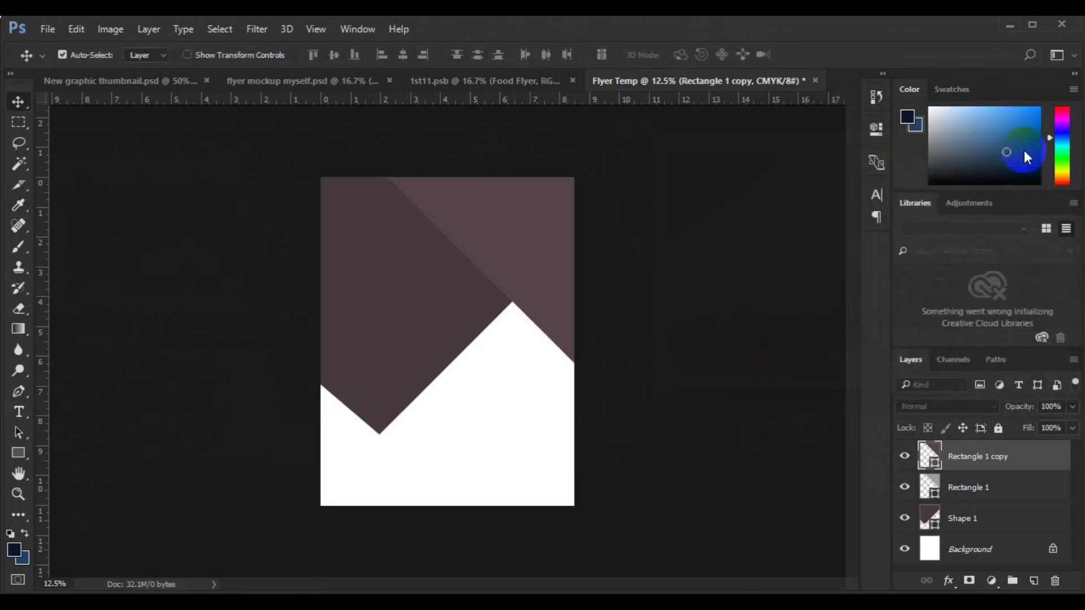
Move the reddish brown rectangle copy over the page's upper-left corner, to about X 68.5 px and Y -862.5 px
key("ctrl+t")
left_click_drag(557, 260, 323, 162)
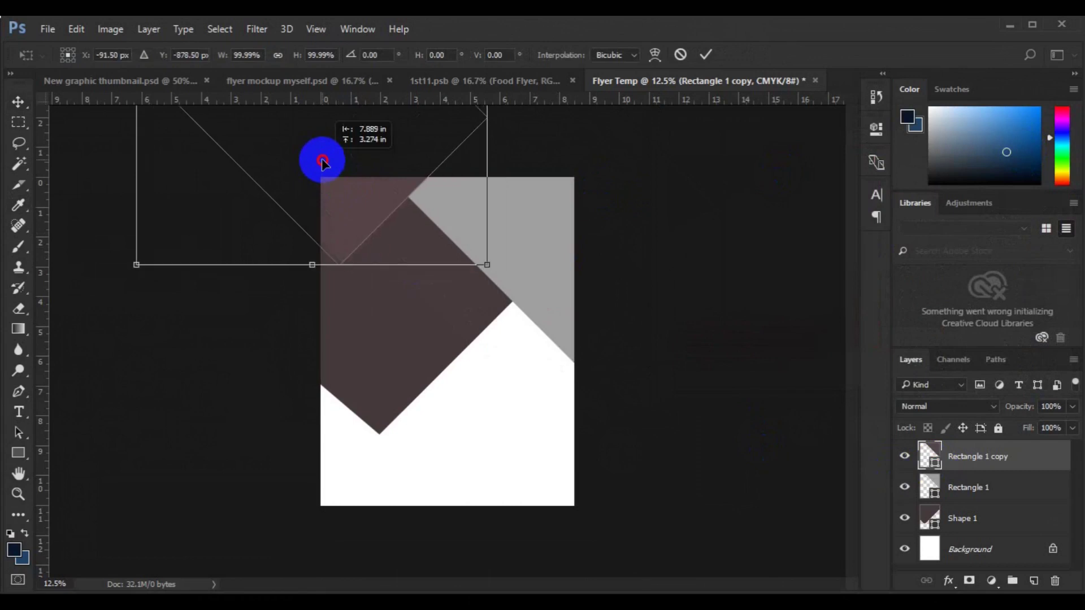
left_click_drag(324, 174, 341, 180)
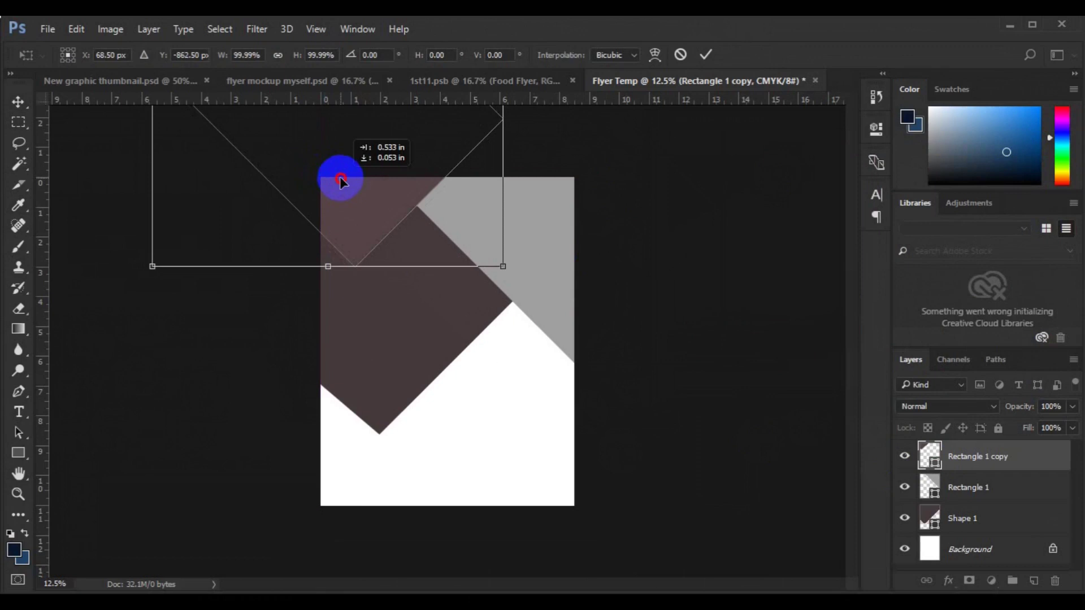
key("Return")
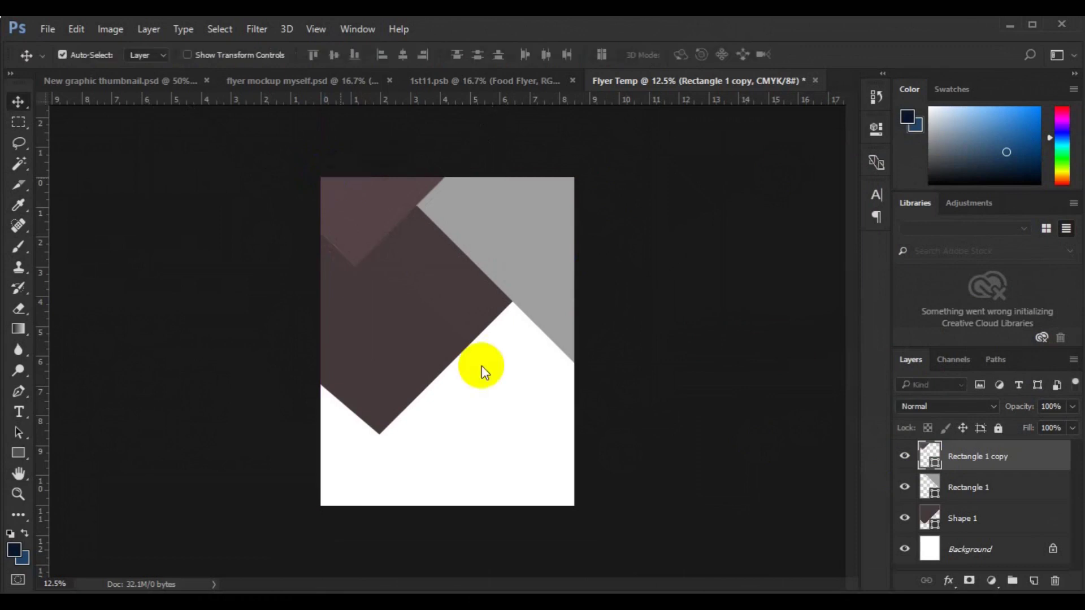
Duplicate the reddish brown corner rectangle and recolor the lower of the two to the grey a0a0a0 of the upper-right shape
key("ctrl+j")
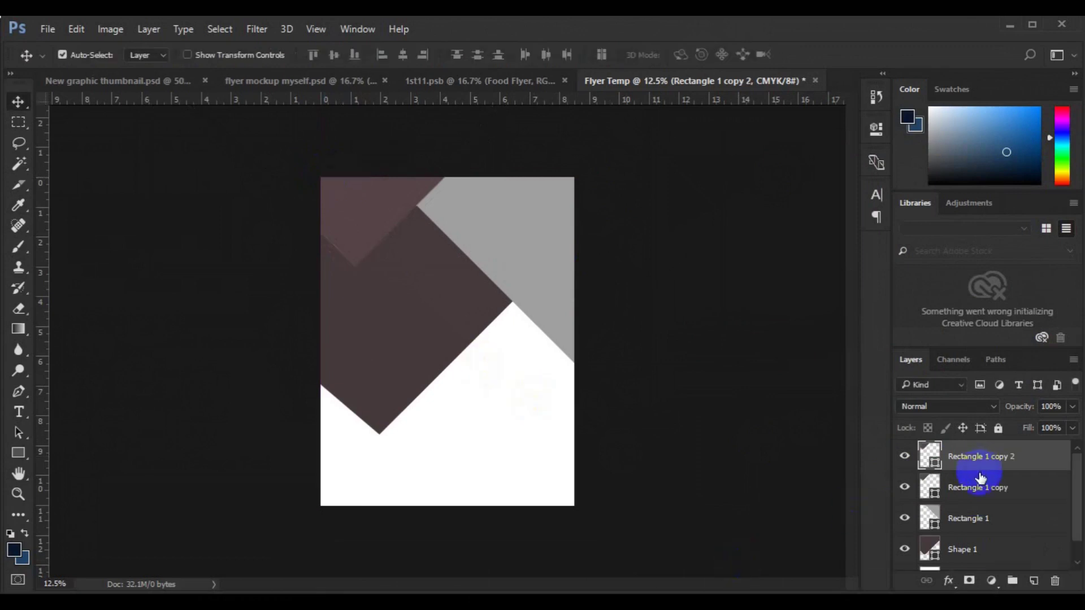
left_click(979, 488)
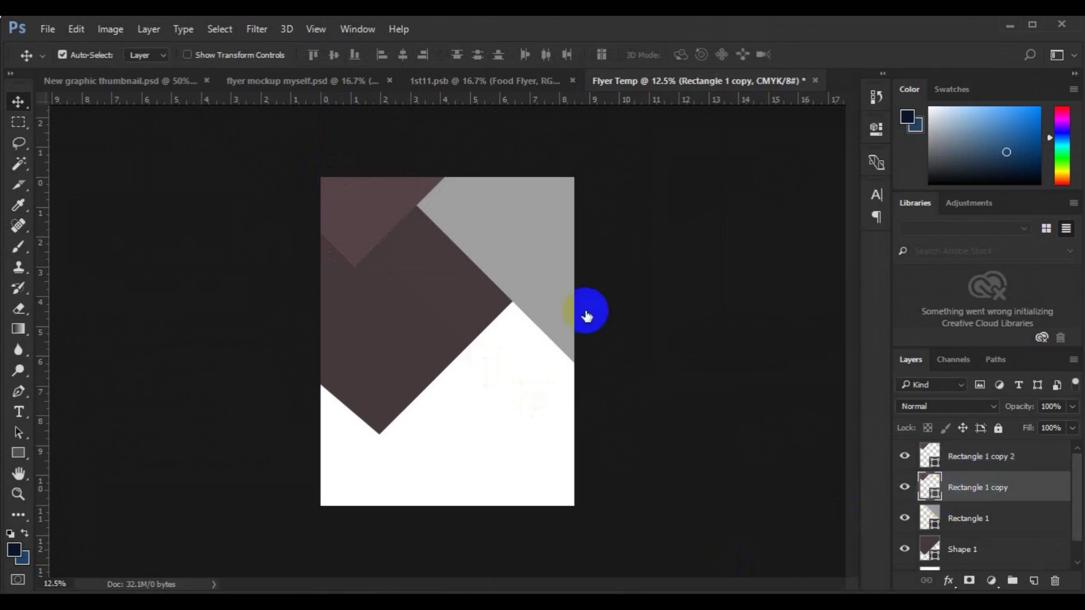
left_click(499, 221)
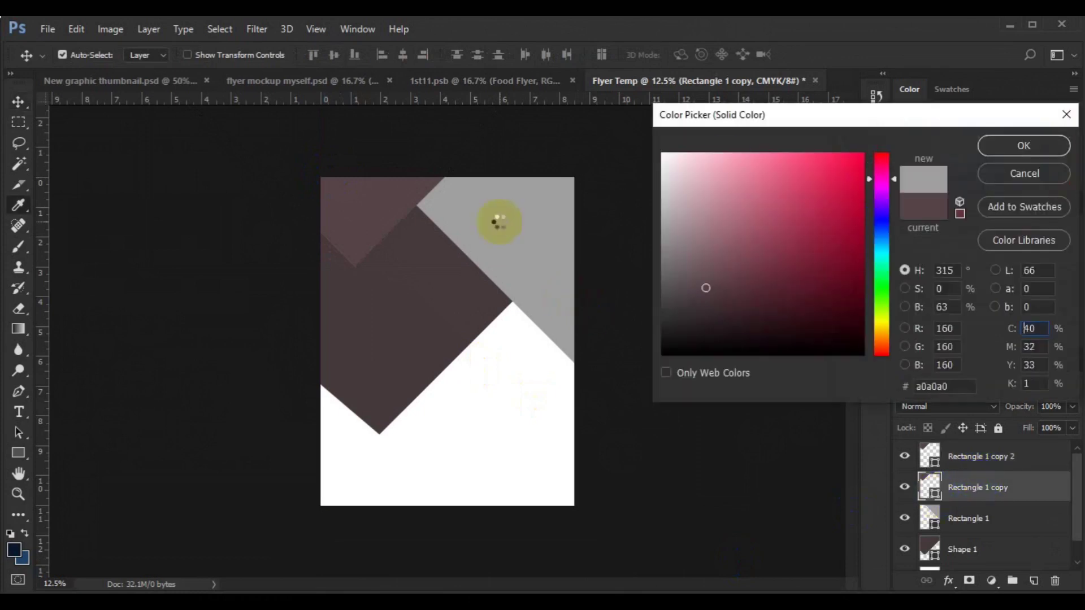
left_click(1021, 141)
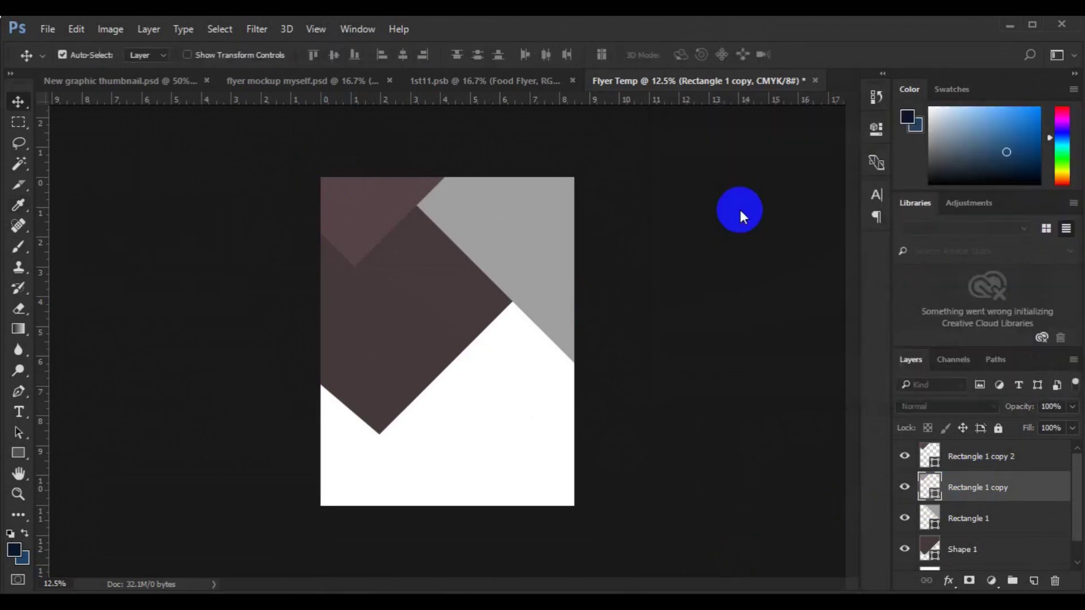
Offset the grey rectangle copy to about X -59.5 px, Y -886.5 px so a short grey strip shows along the reddish brown rectangle's lower-left edge
key("ctrl+t")
left_click_drag(387, 210, 384, 210)
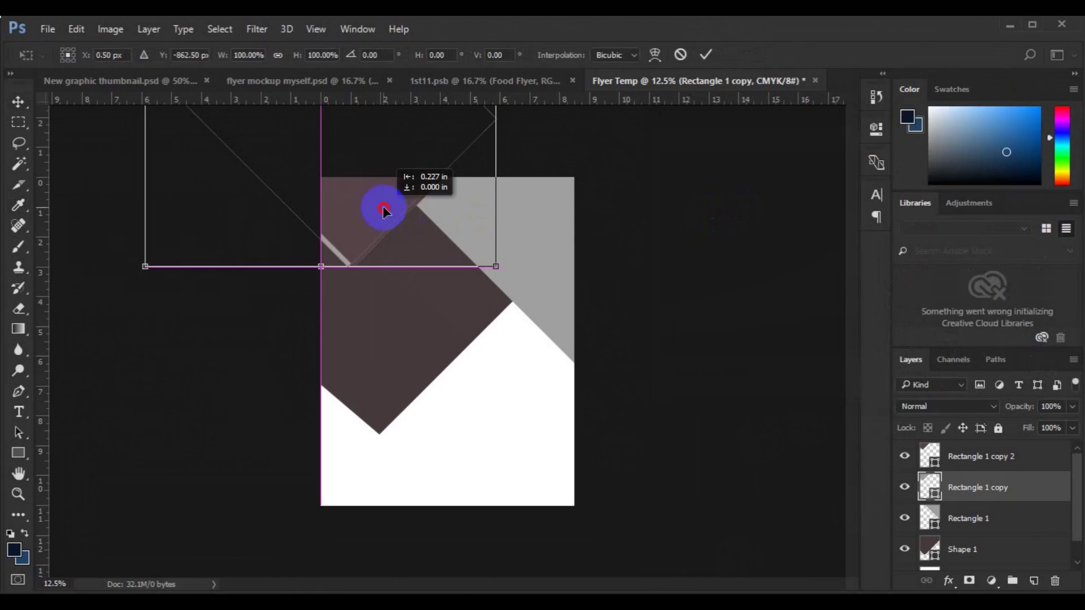
left_click_drag(384, 210, 379, 210)
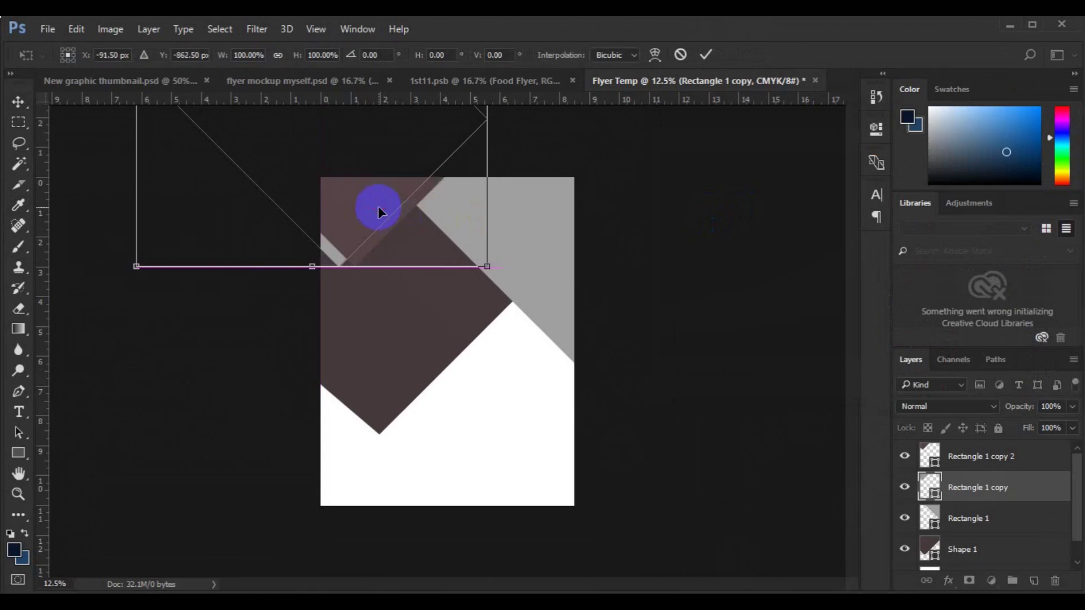
key("Right")
key("Right")
key("Right")
key("Right")
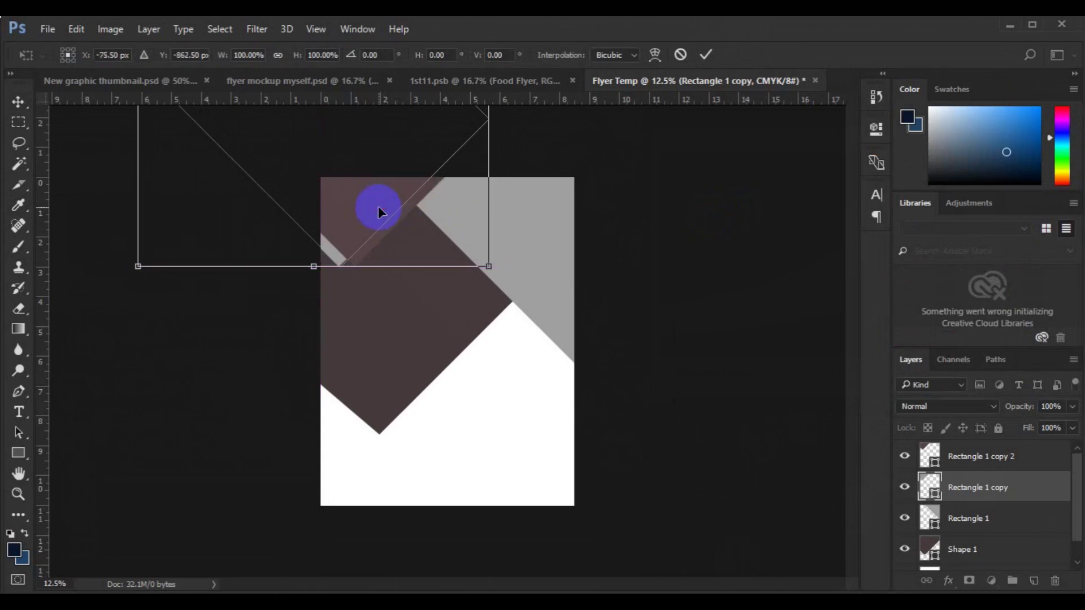
key("Up")
key("Up")
key("Up")
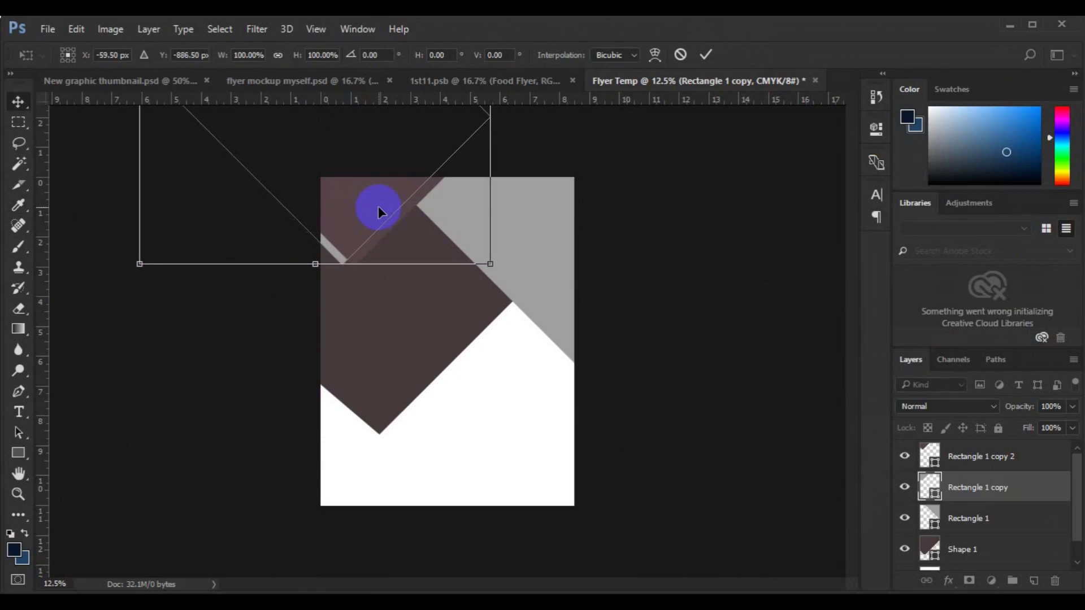
key("Return")
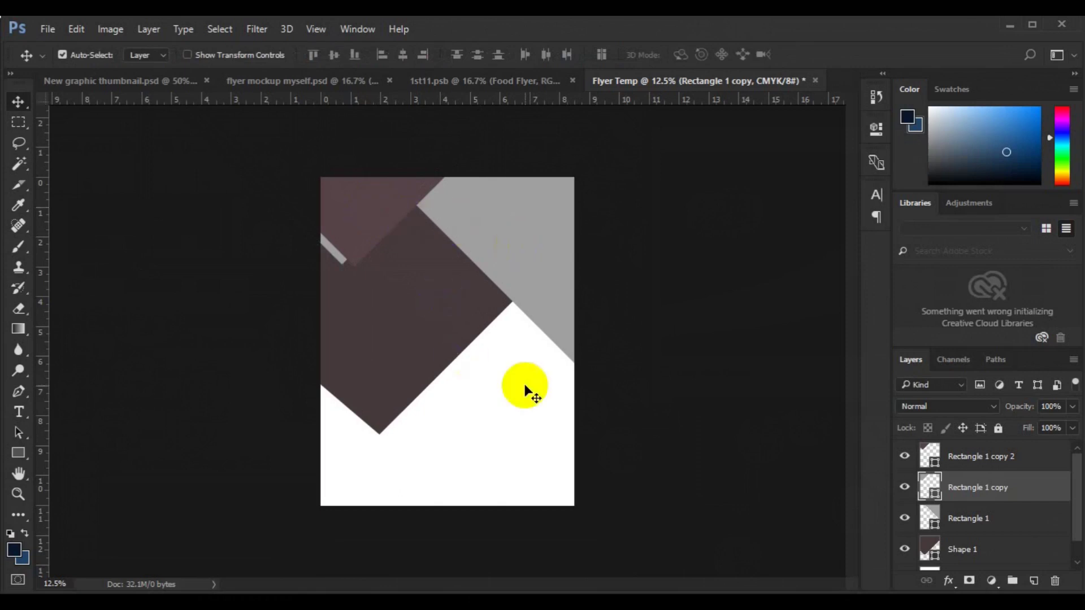
Select the Background layer and start a Pen shape near the lower tip of the dark greyish brown shape
left_click(1078, 564)
left_click(1016, 554)
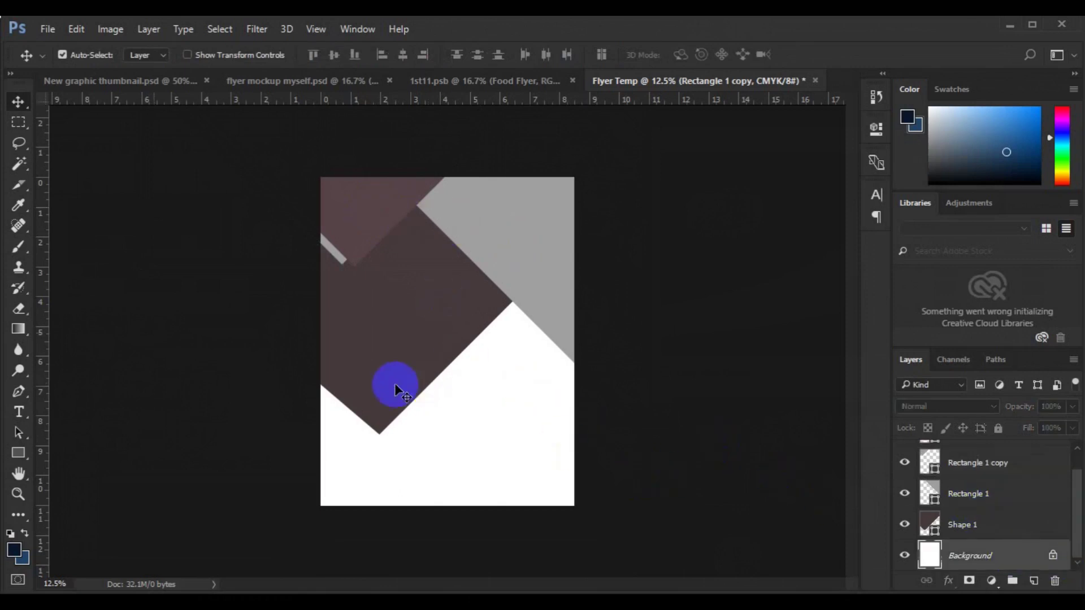
left_click(19, 391)
left_click(378, 434)
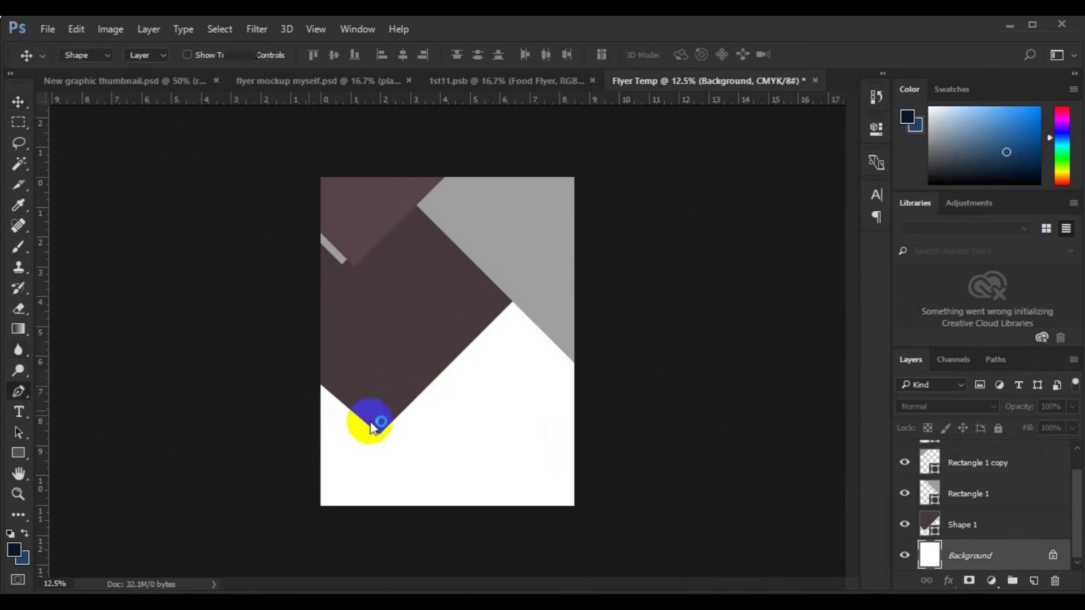
left_click(402, 400)
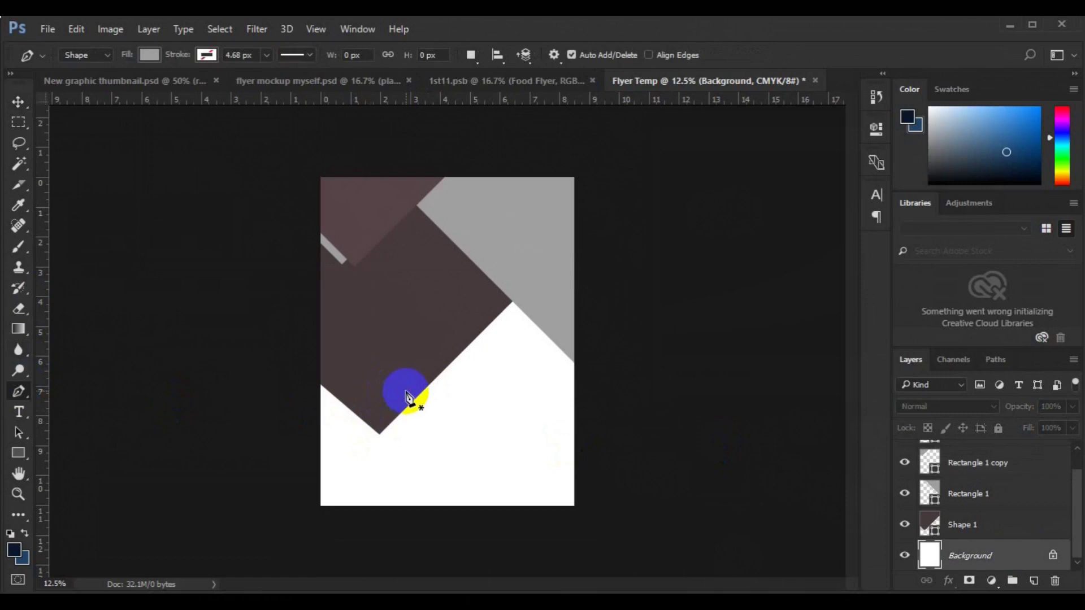
left_click(323, 444)
left_click(407, 388)
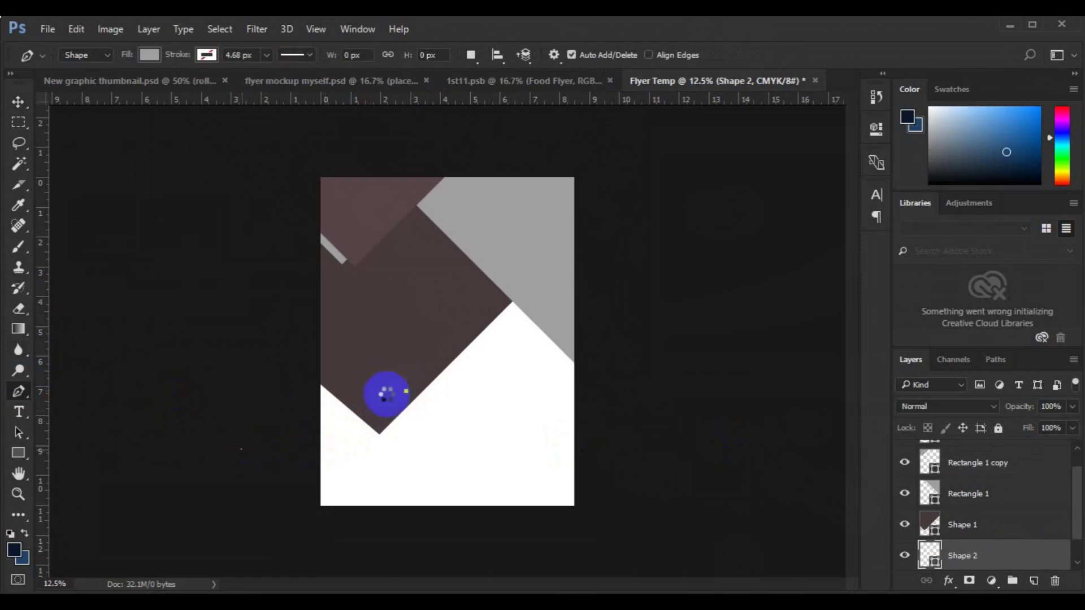
Draw a closed six-point Pen shape about 2502 by 2781 px behind the dark greyish brown shape, covering the page's lower-right area
left_click(394, 418)
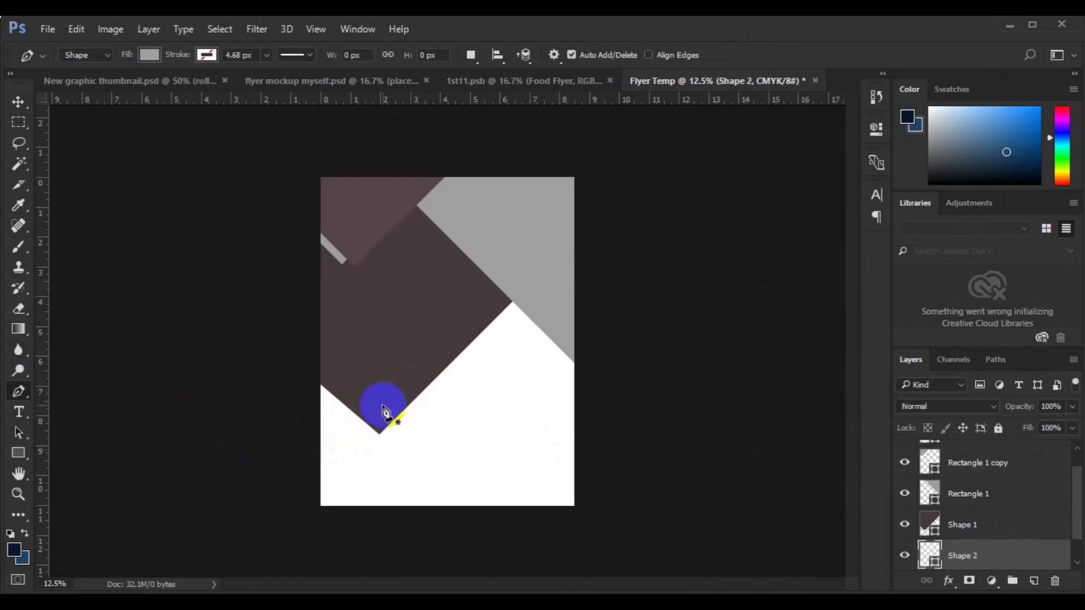
left_click(455, 468)
left_click(499, 512)
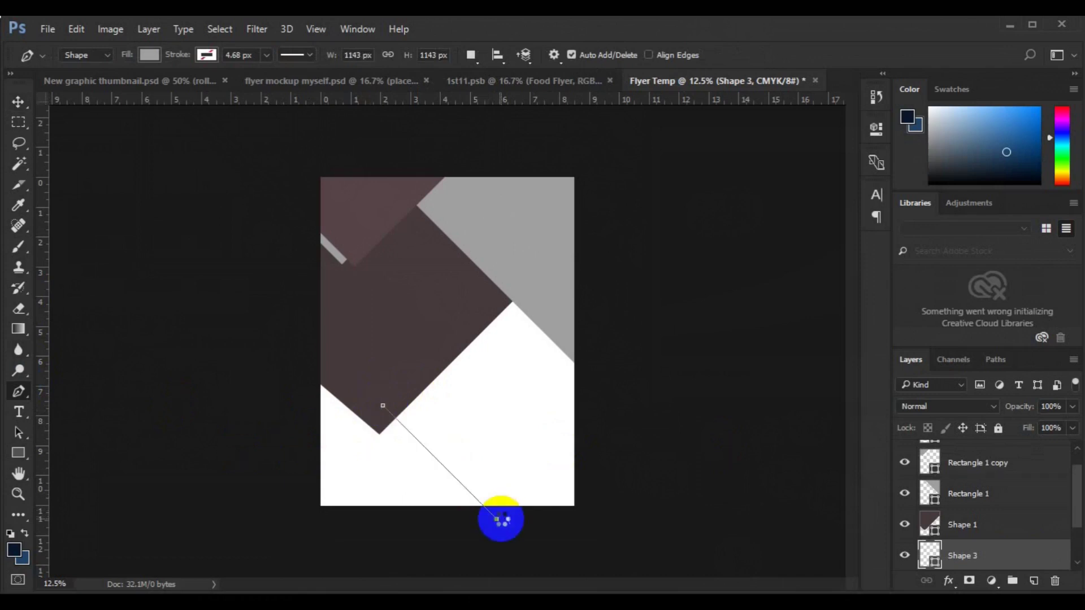
left_click(585, 528)
left_click(632, 424)
left_click(588, 252)
left_click(390, 312)
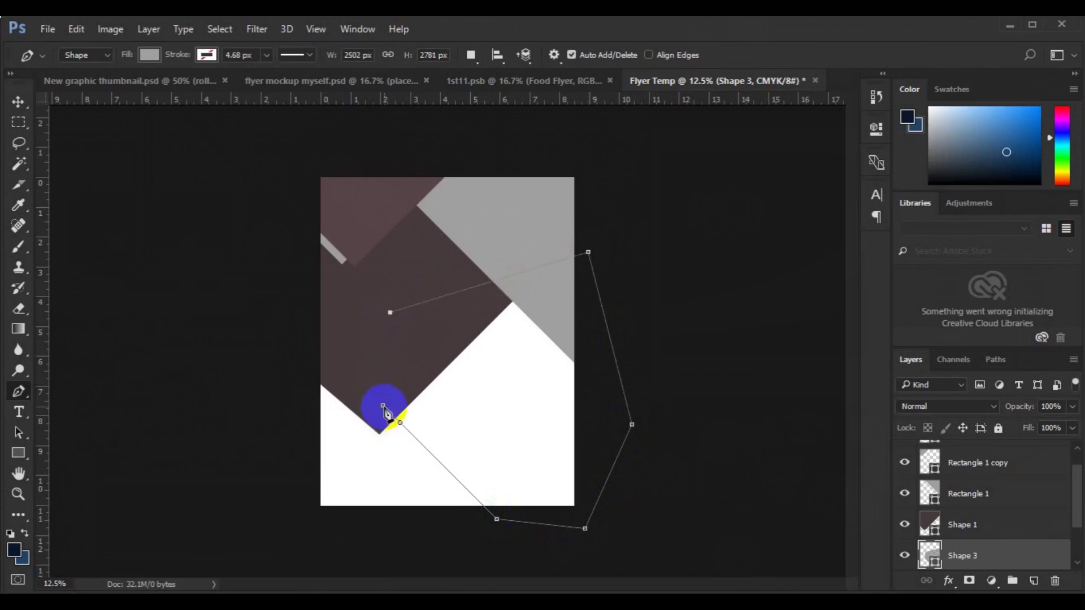
left_click(383, 406)
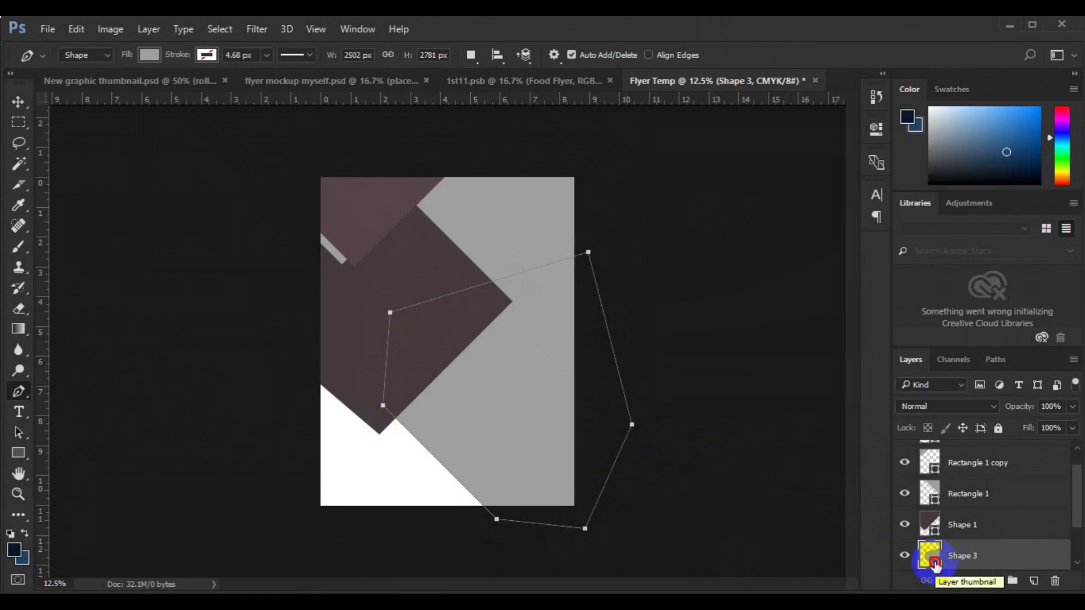
Recolor the lower-right Pen shape to a dark maroon brown and deselect its path
double_click(935, 566)
left_click_drag(741, 319, 724, 307)
left_click(1040, 145)
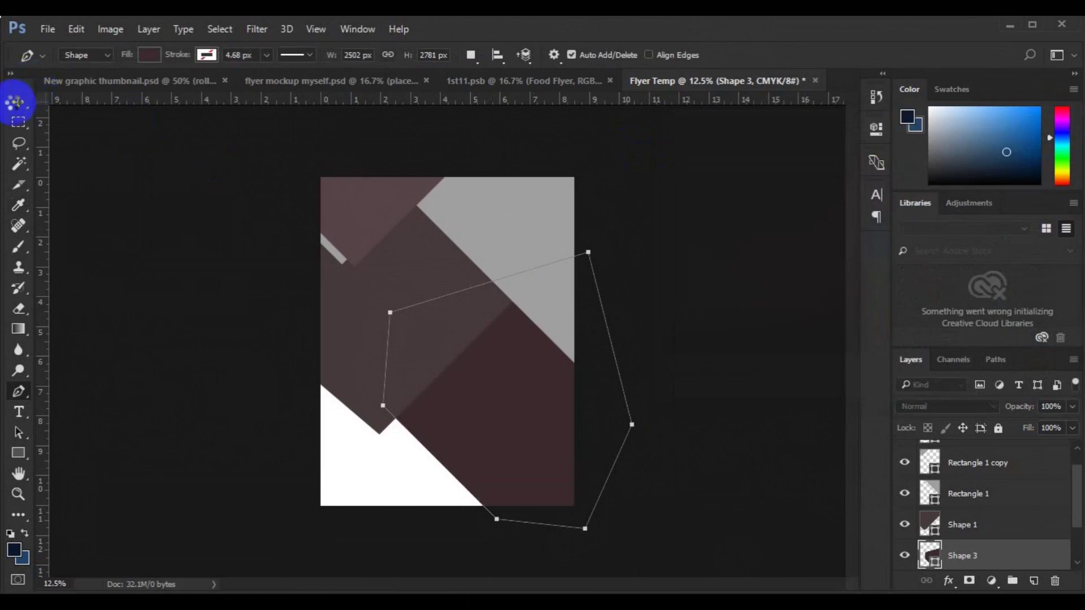
key("Escape")
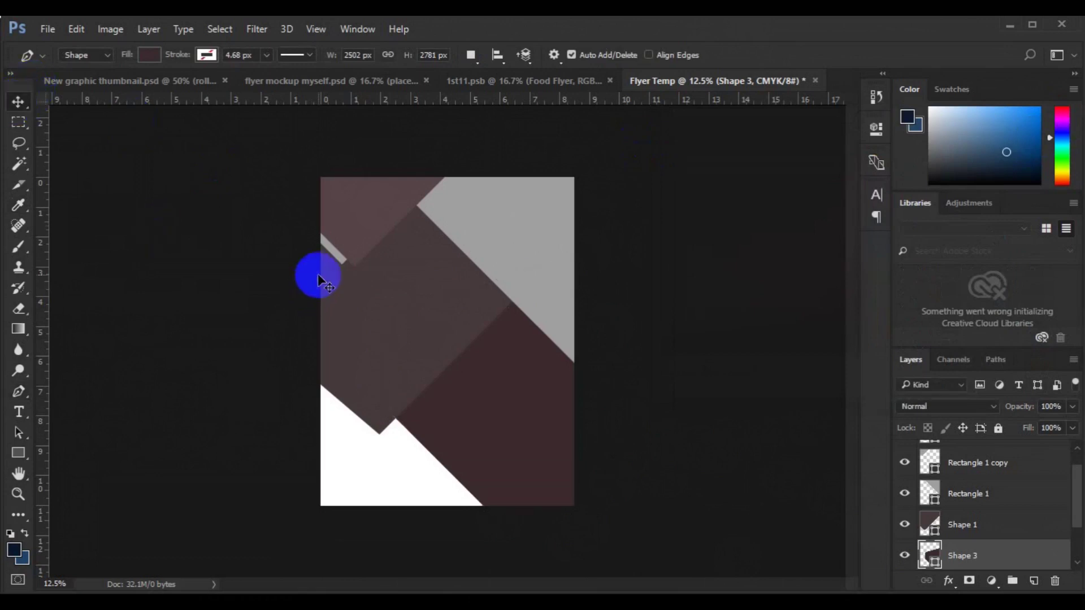
key("v")
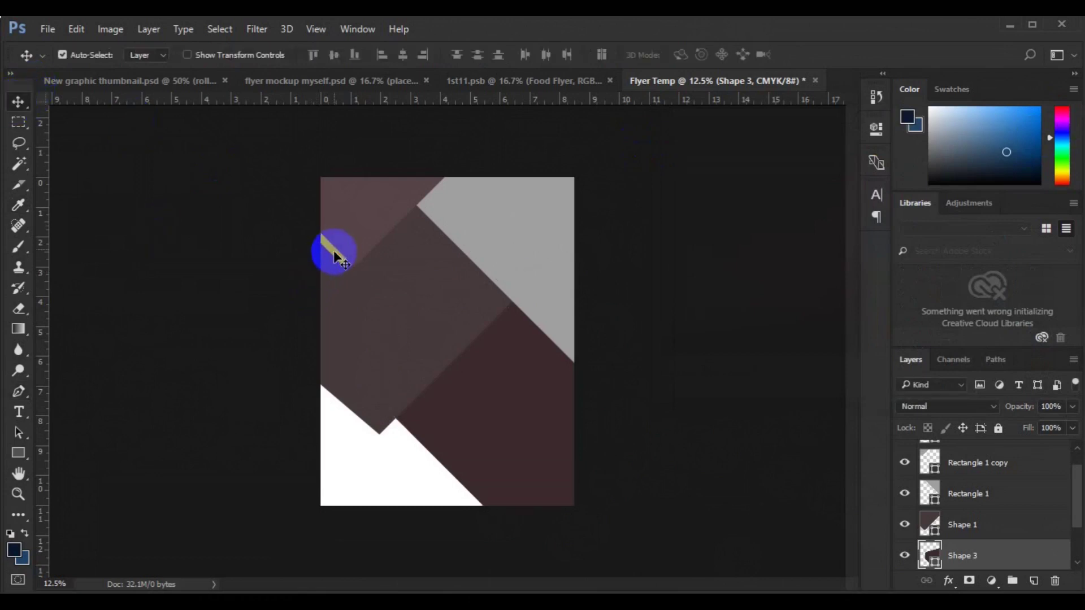
Duplicate the grey strip rectangle from the page's upper-left area and move the copy over the page's lower-right area
left_click(355, 291)
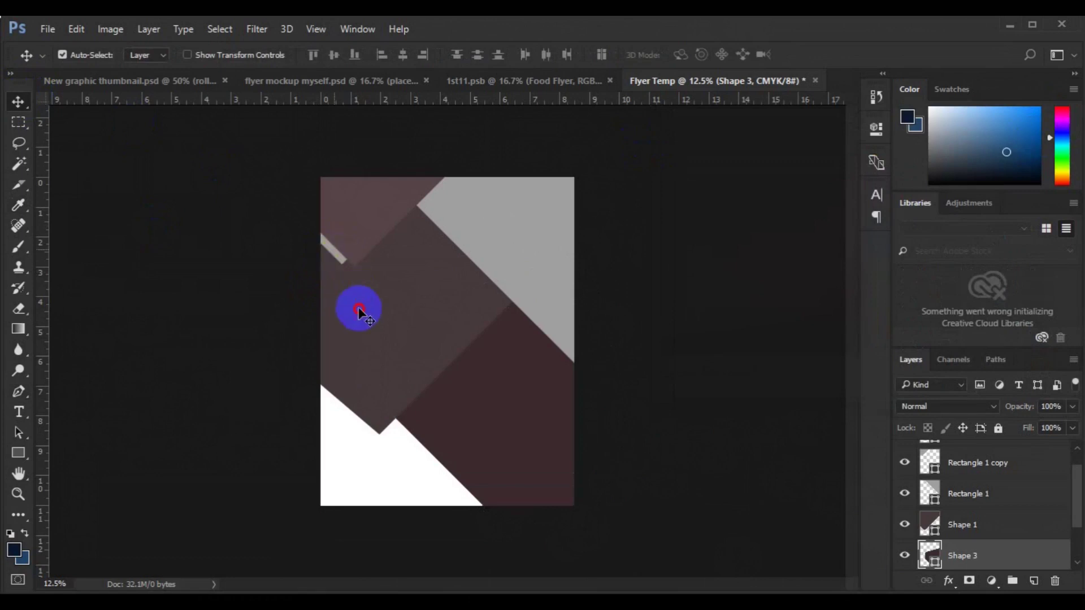
left_click_drag(359, 308, 359, 327)
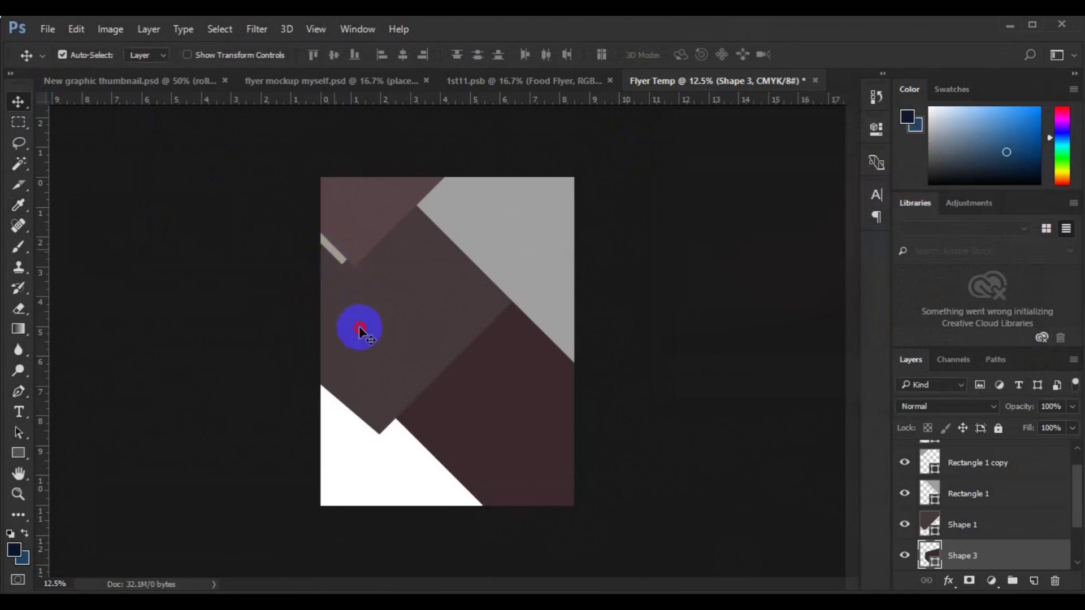
left_click(334, 250)
left_click_drag(334, 251, 520, 535)
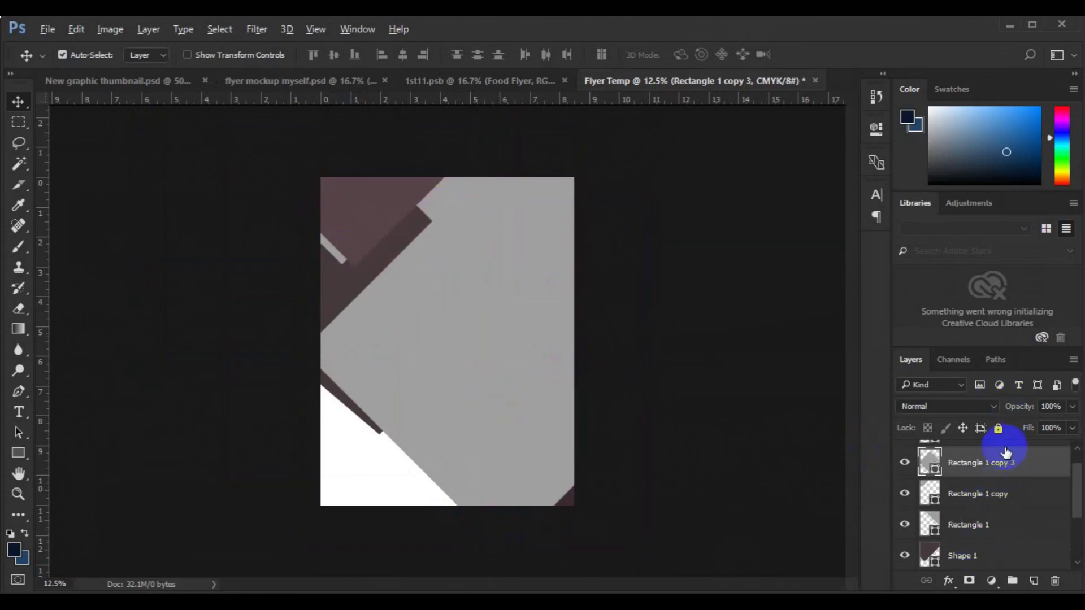
Move the new grey rectangle copy down the layer stack, directly below the dark maroon Shape 3
left_click_drag(1004, 462, 1006, 554)
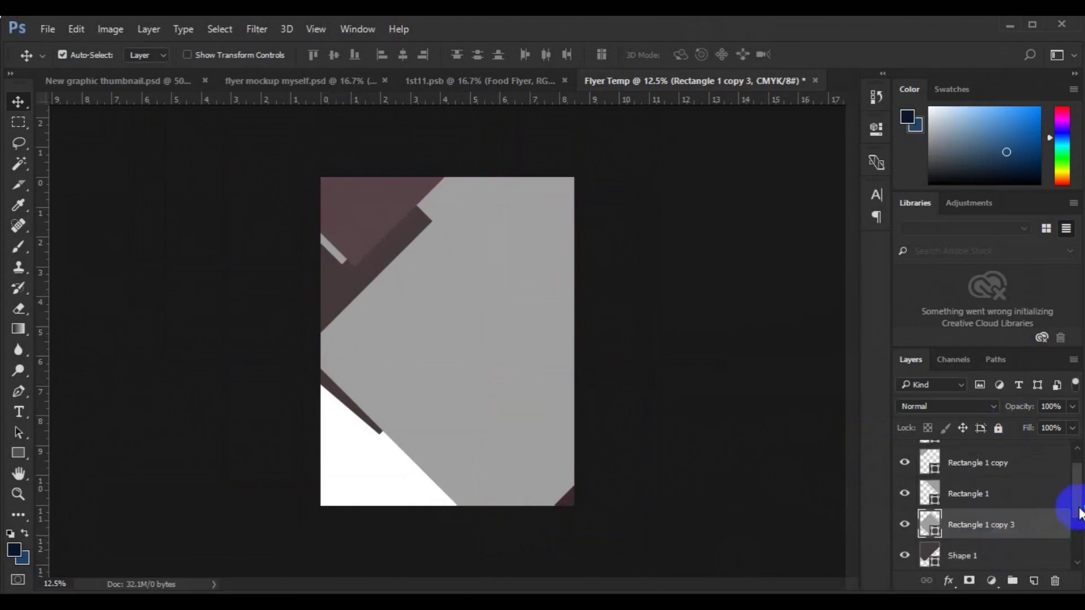
scroll(1073, 508, "down", 3)
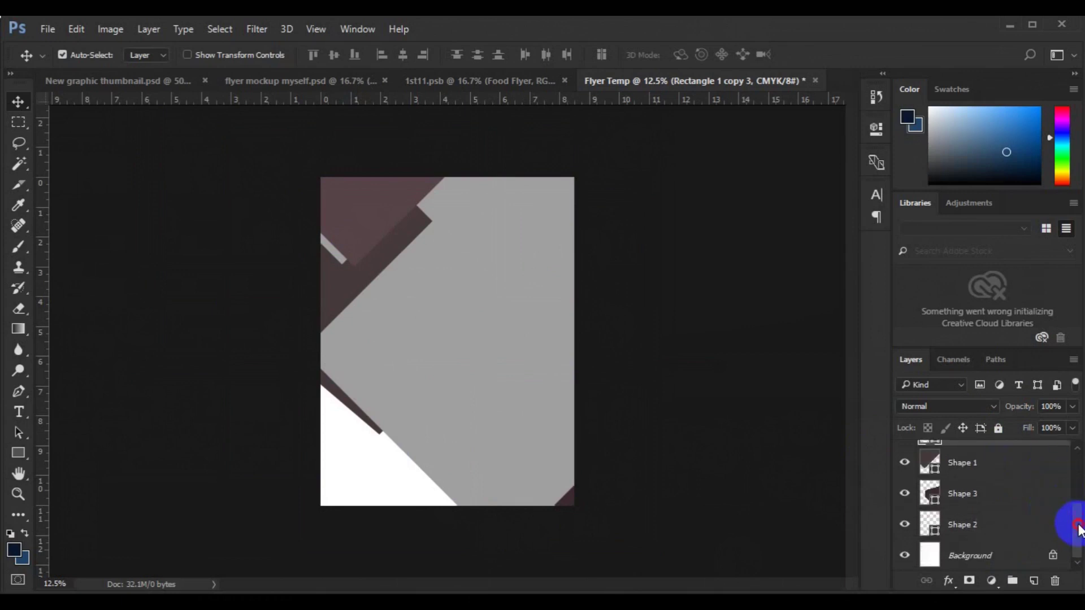
left_click_drag(1079, 527, 1079, 512)
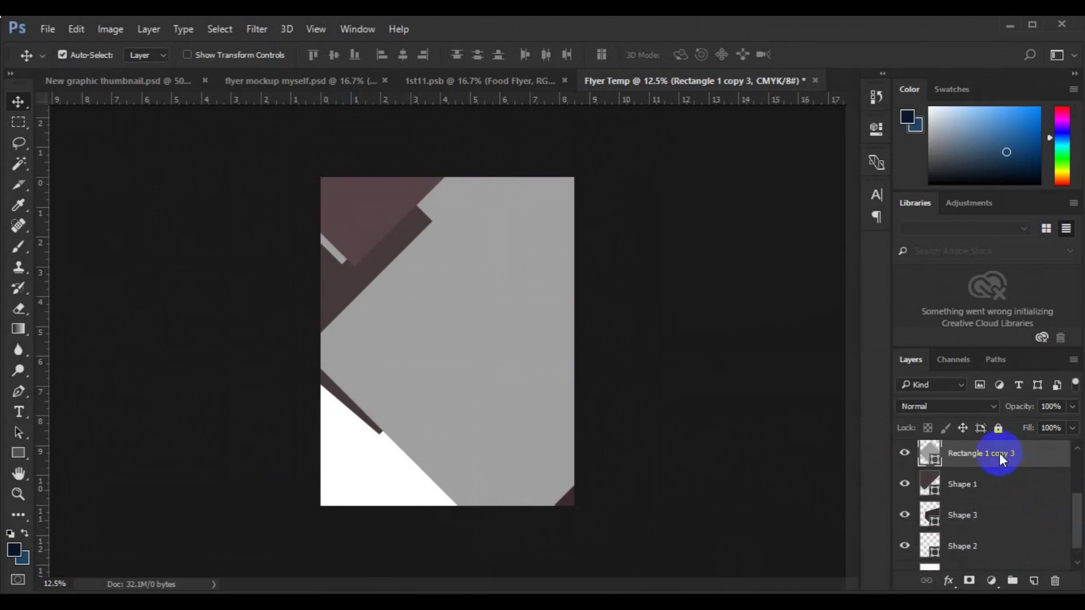
mouse_move(997, 460)
left_mouse_down()
mouse_move(1004, 473)
mouse_move(968, 581)
mouse_move(968, 557)
left_mouse_up()
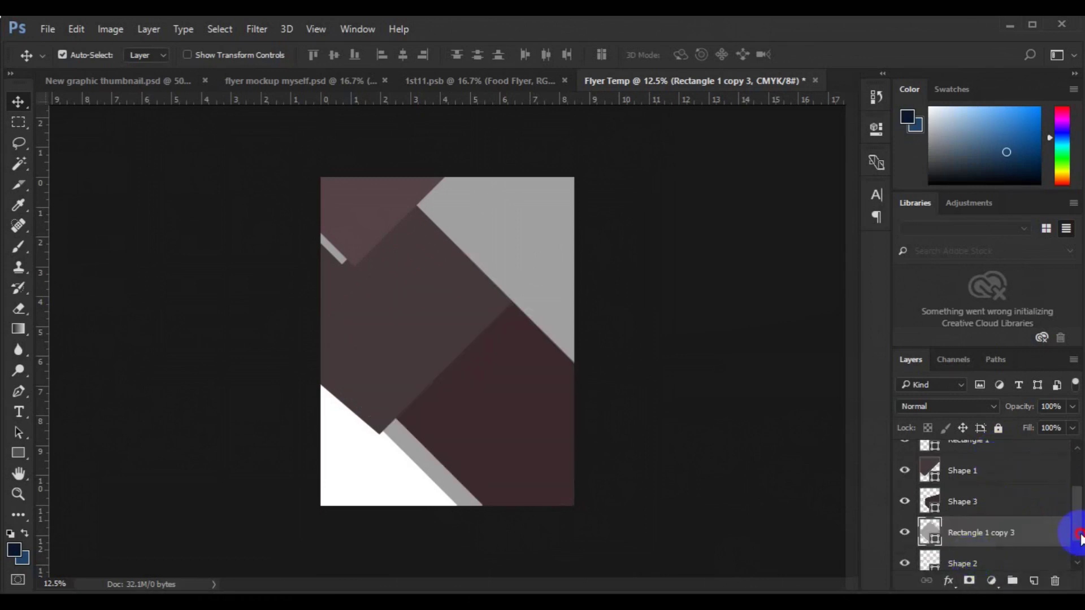
left_click(1080, 536)
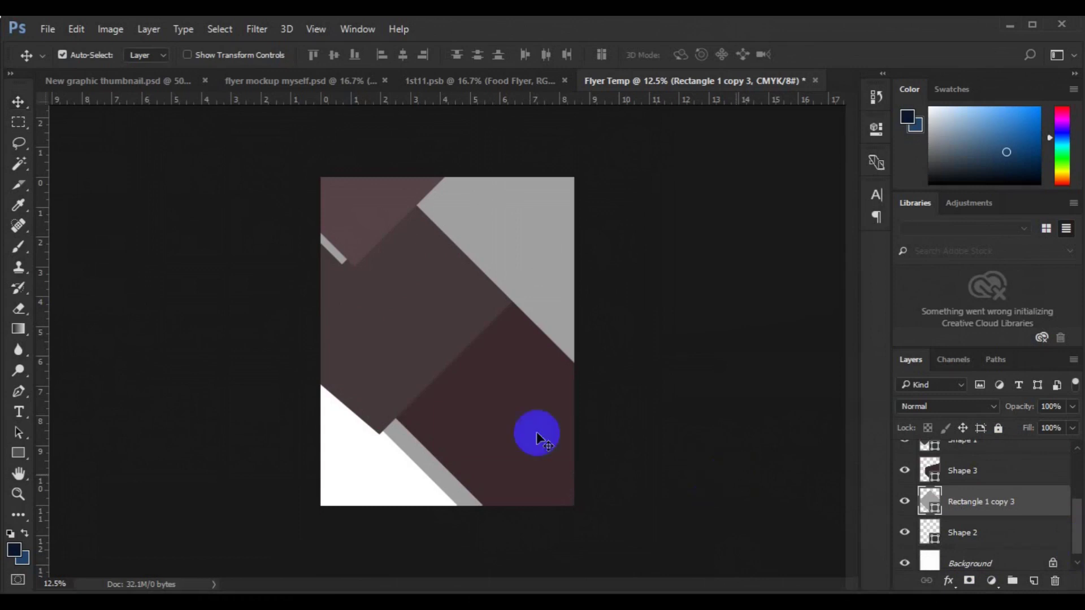
Move the grey copy to about X 3017.5 px, Y 3308.5 px, leaving a short grey strip along the maroon shape's lower-left edge
key("ctrl+t")
left_click_drag(491, 433, 540, 493)
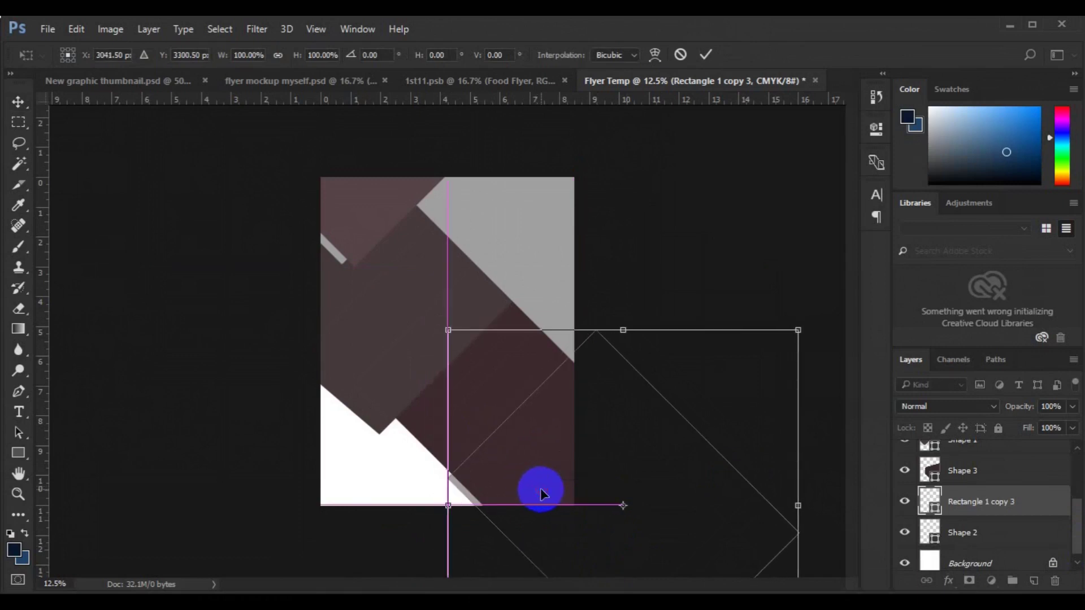
key("Left")
key("Left")
key("Left")
key("Down")
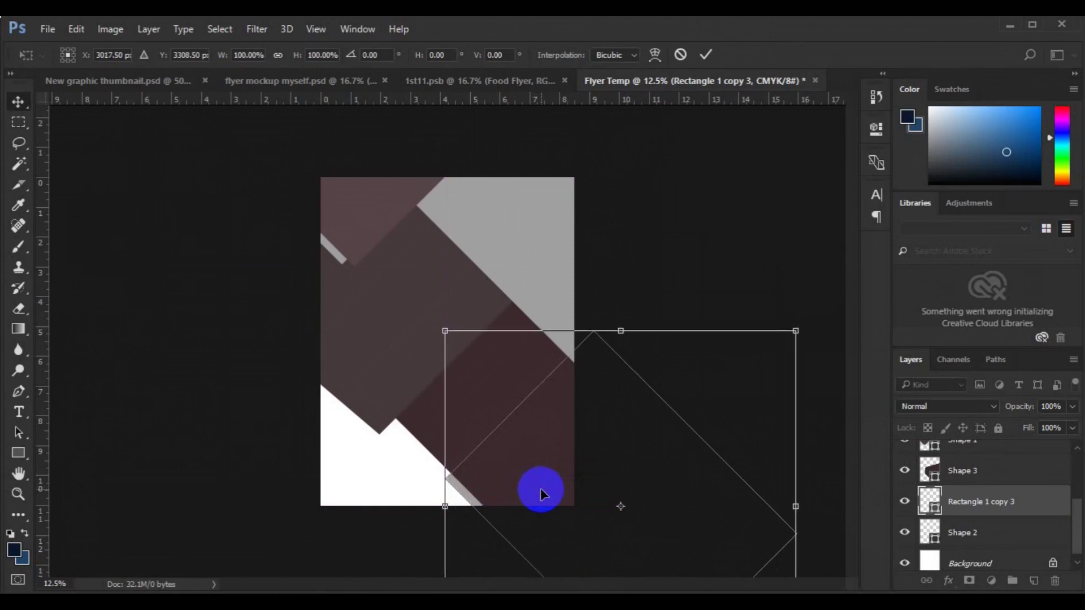
key("Return")
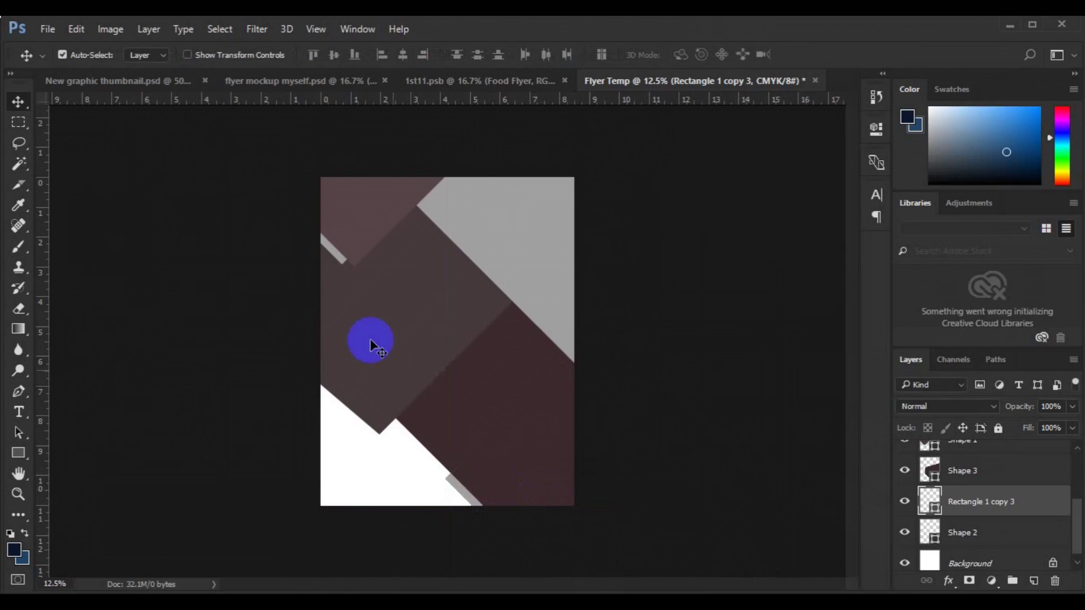
Move the large dark brown Shape 1 slightly left, to about X 943 px, Y 1226.5 px
left_click(371, 338)
key("ctrl")
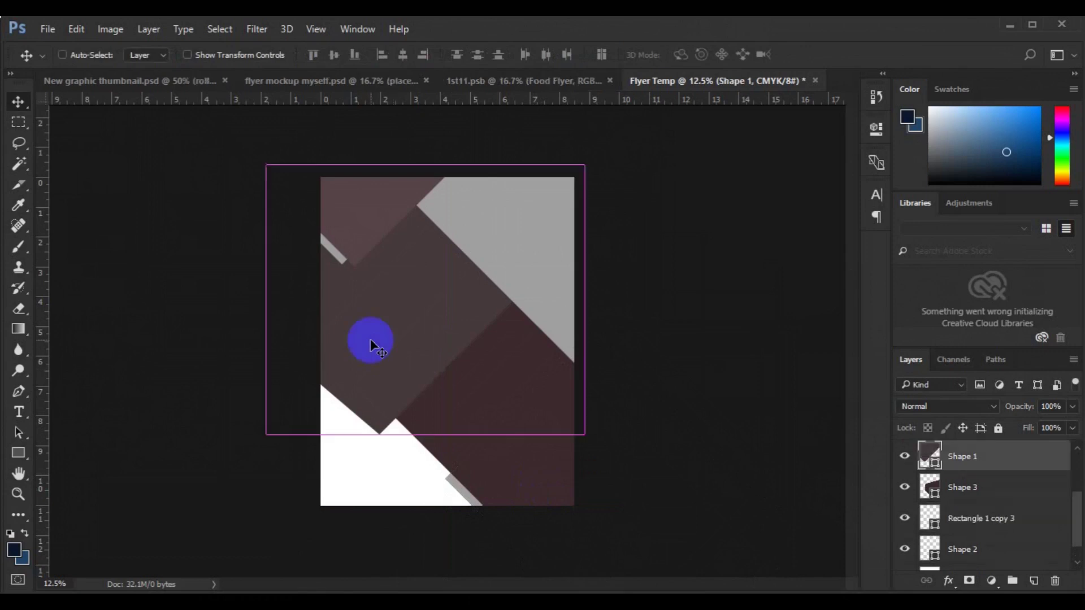
key("ctrl+t")
left_click_drag(403, 368, 390, 367)
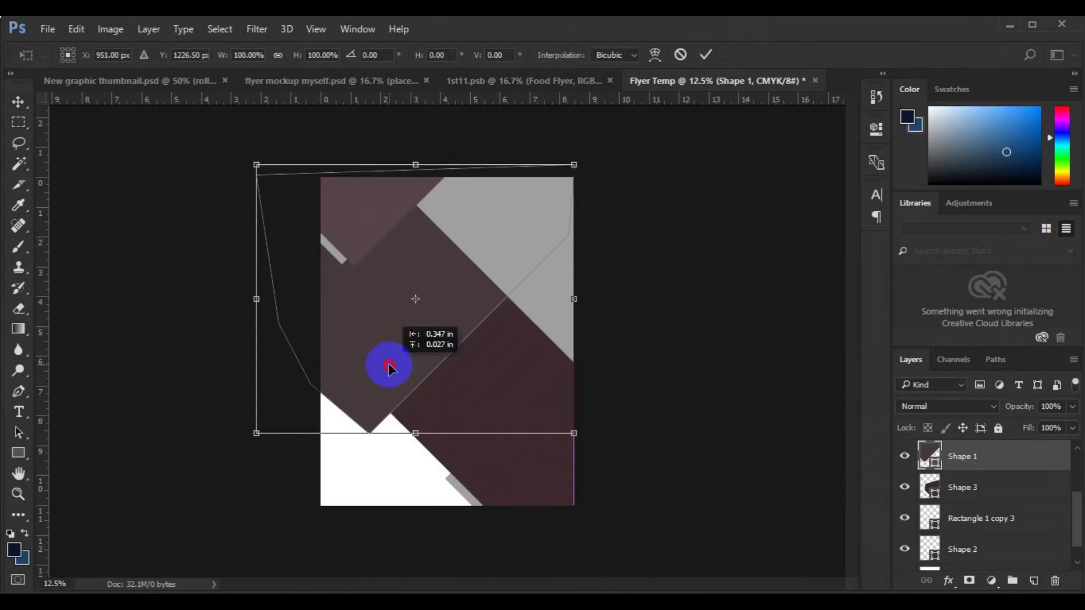
left_click_drag(389, 368, 387, 368)
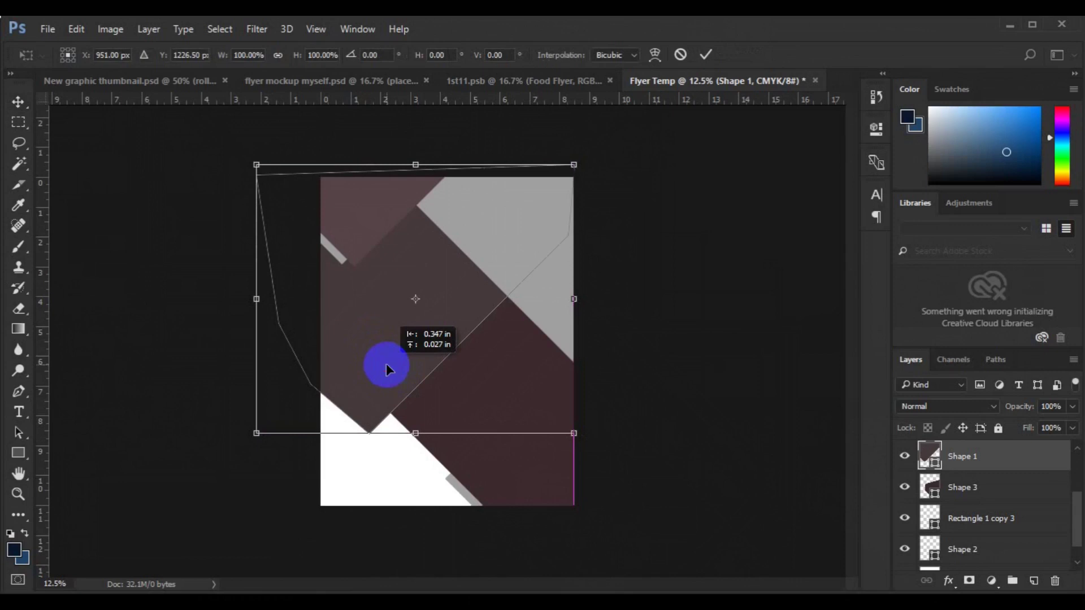
key("Left")
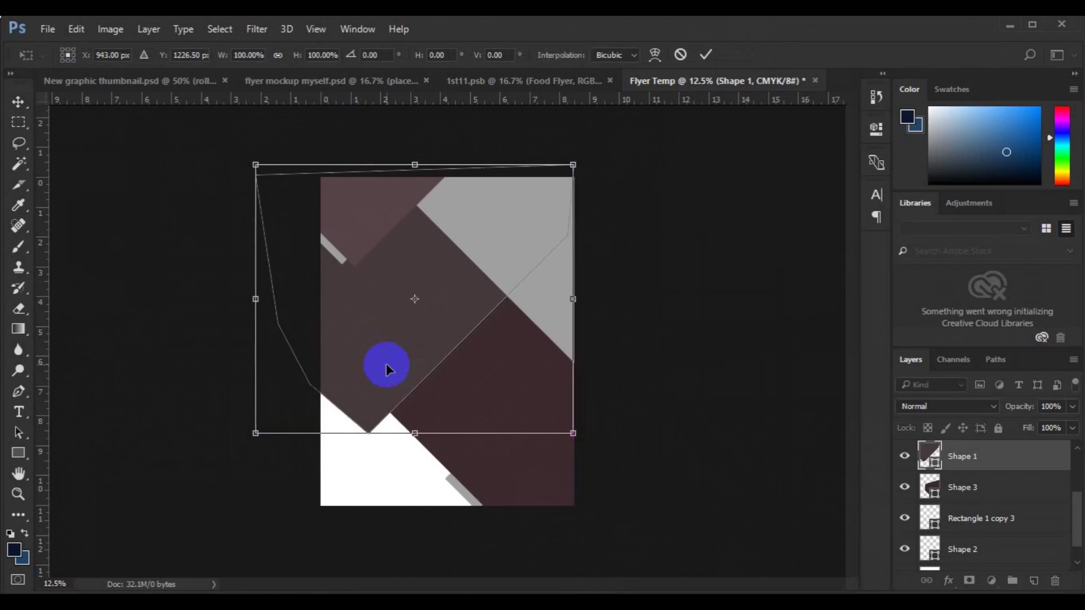
key("Return")
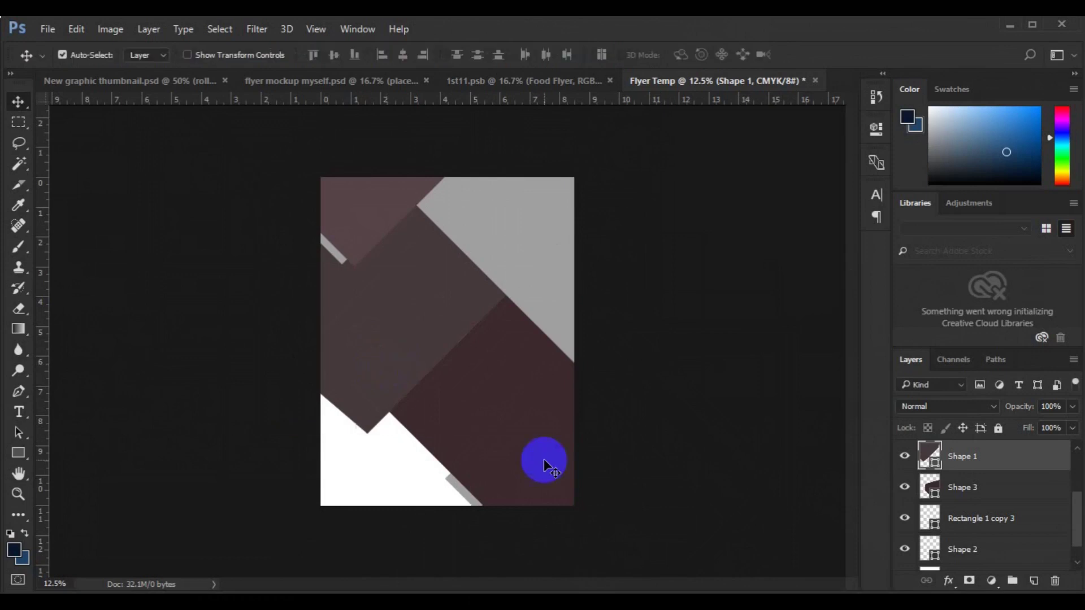
Move the dark maroon Shape 3 down and left to about X 1767 px, Y 2270.5 px
left_click(544, 466)
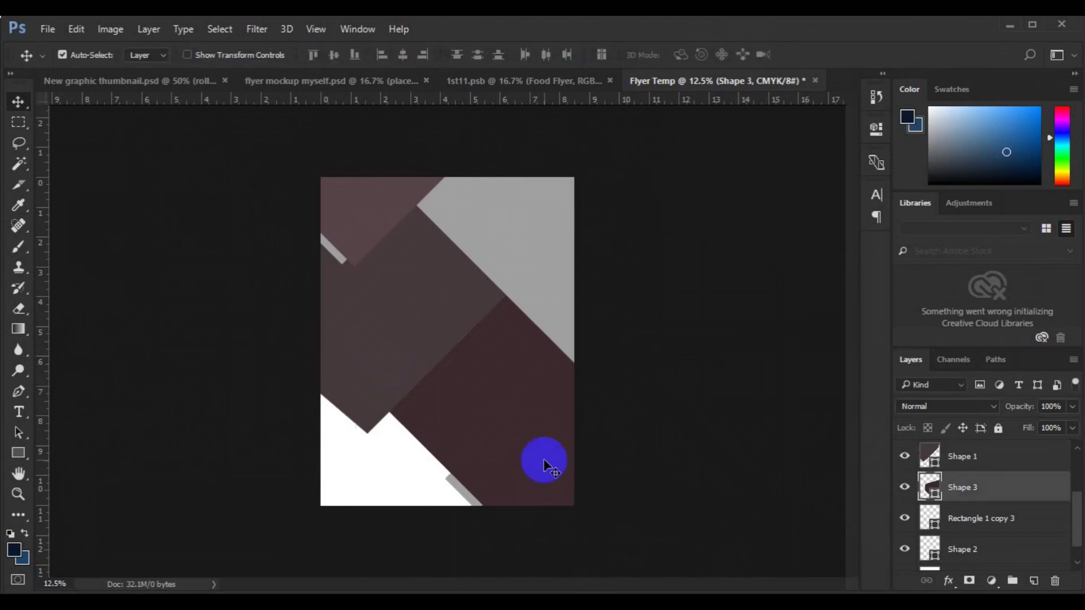
key("ctrl+t")
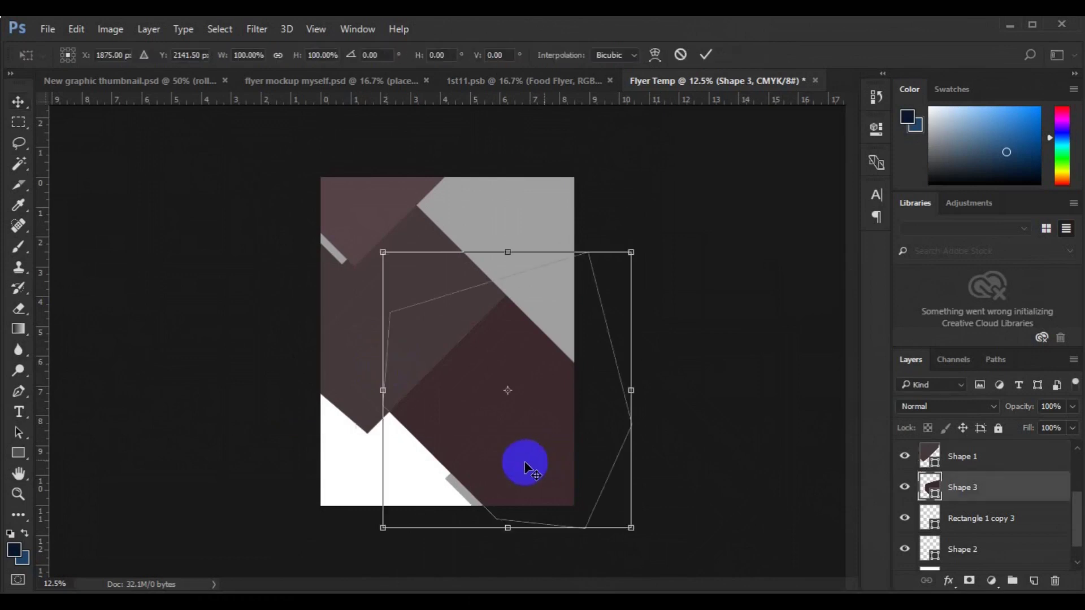
left_click_drag(525, 463, 518, 476)
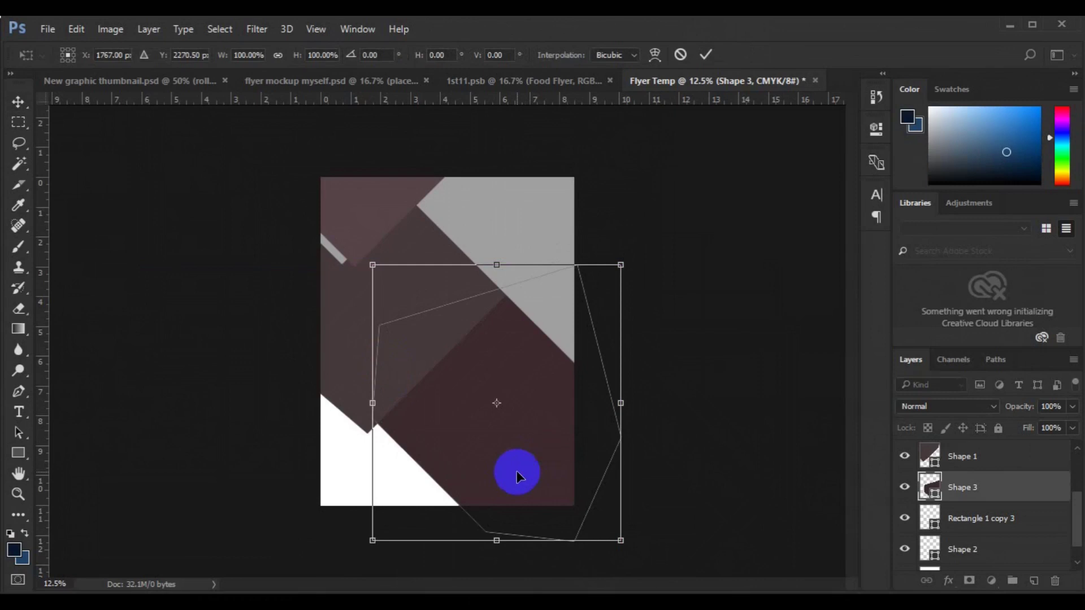
double_click(517, 476)
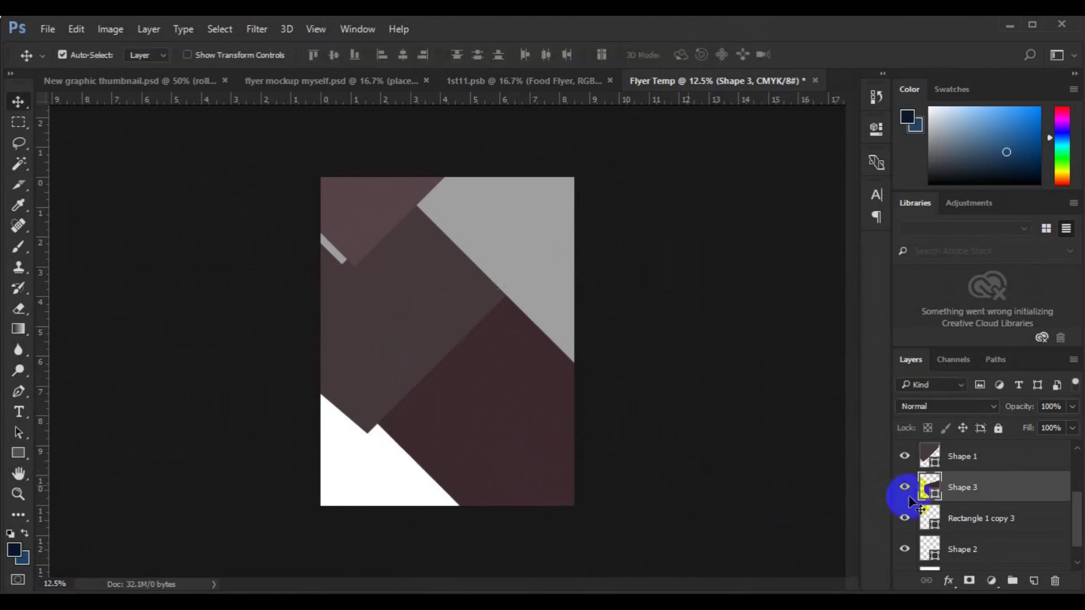
Move the grey Rectangle 1 copy 3 to about X 2905.5 px, Y 3416.5 px, so a short strip shows along the maroon shape's lower-left edge
left_click(965, 519)
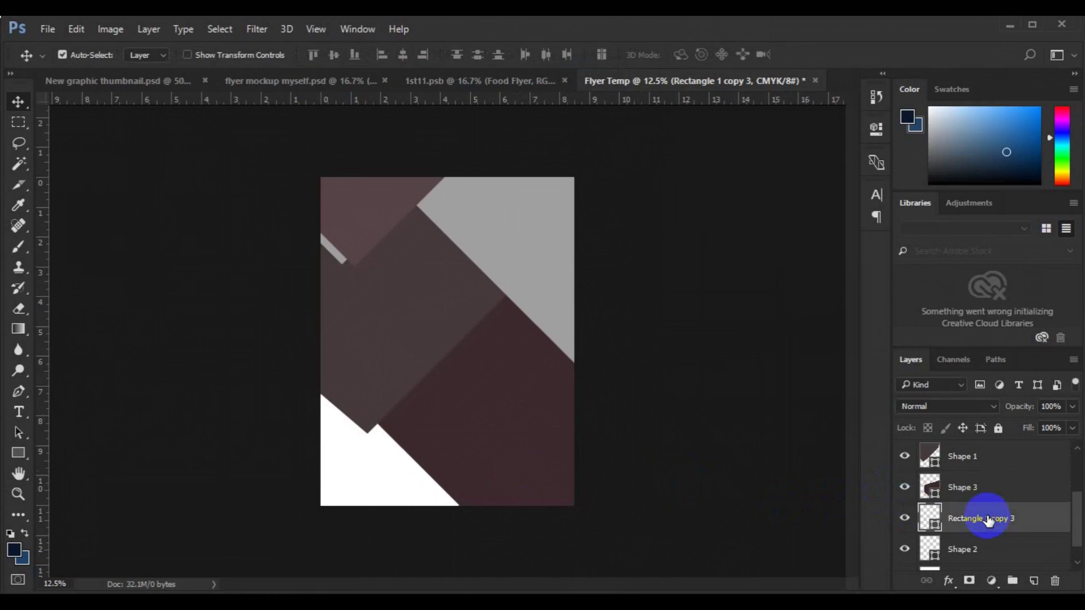
key("ctrl+t")
mouse_move(533, 490)
left_mouse_down()
mouse_move(506, 496)
mouse_move(523, 495)
left_mouse_up()
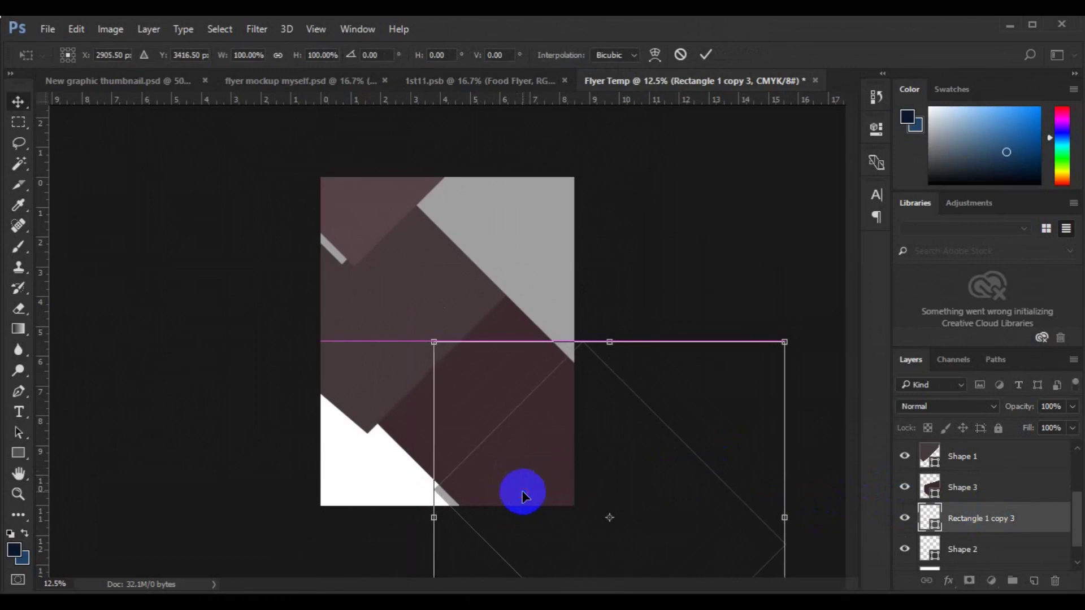
key("Return")
Place the headlights-hood-black-sports-car photo from the desktop's freepik stockpoto folder as an embedded image directly above Shape 1
left_click(361, 345)
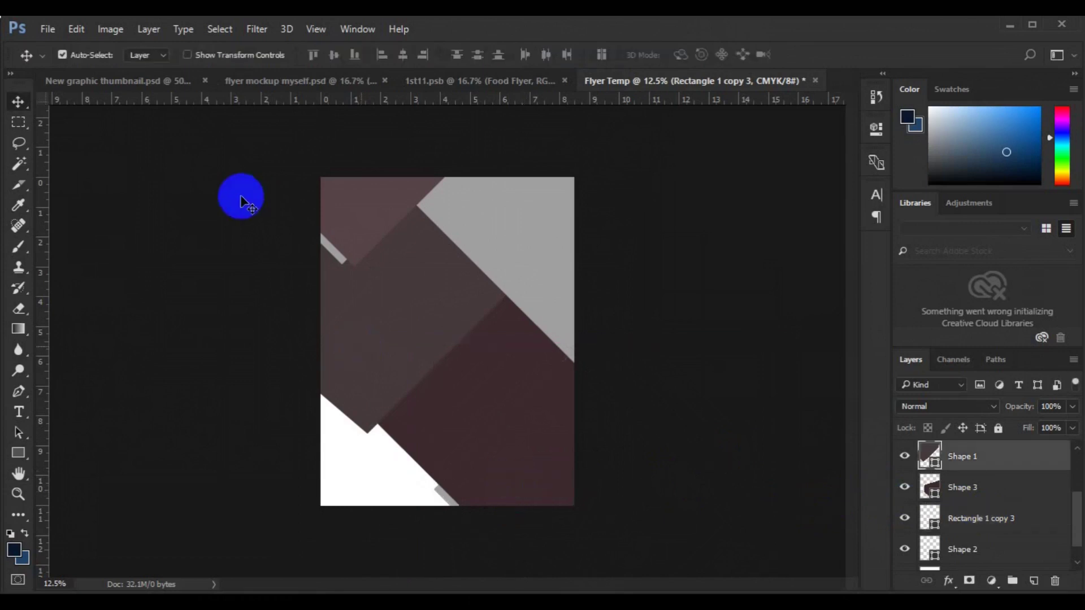
left_click(53, 32)
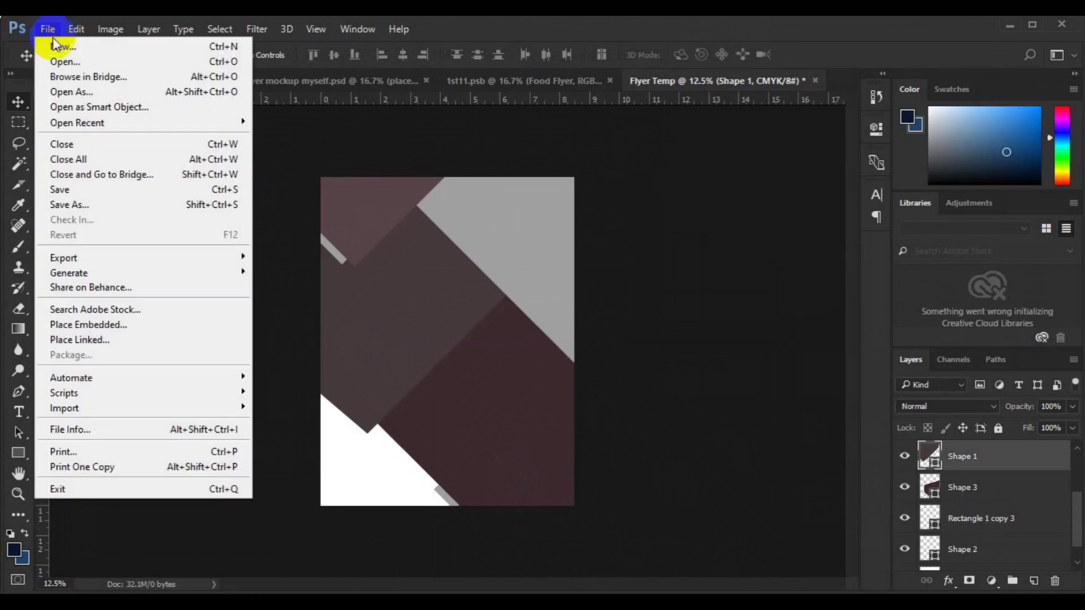
left_click(121, 327)
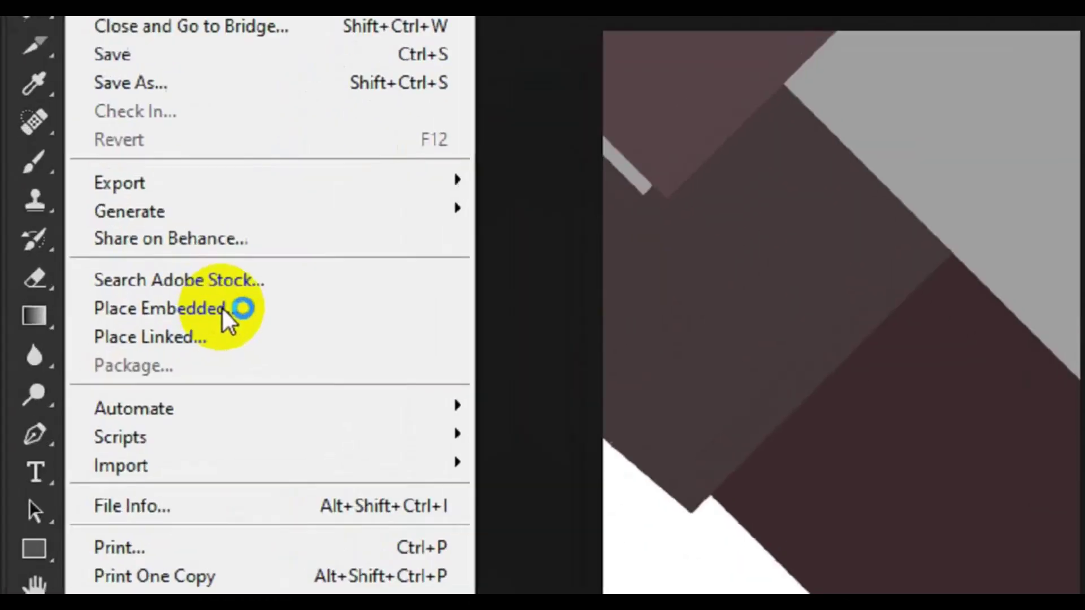
left_click(97, 326)
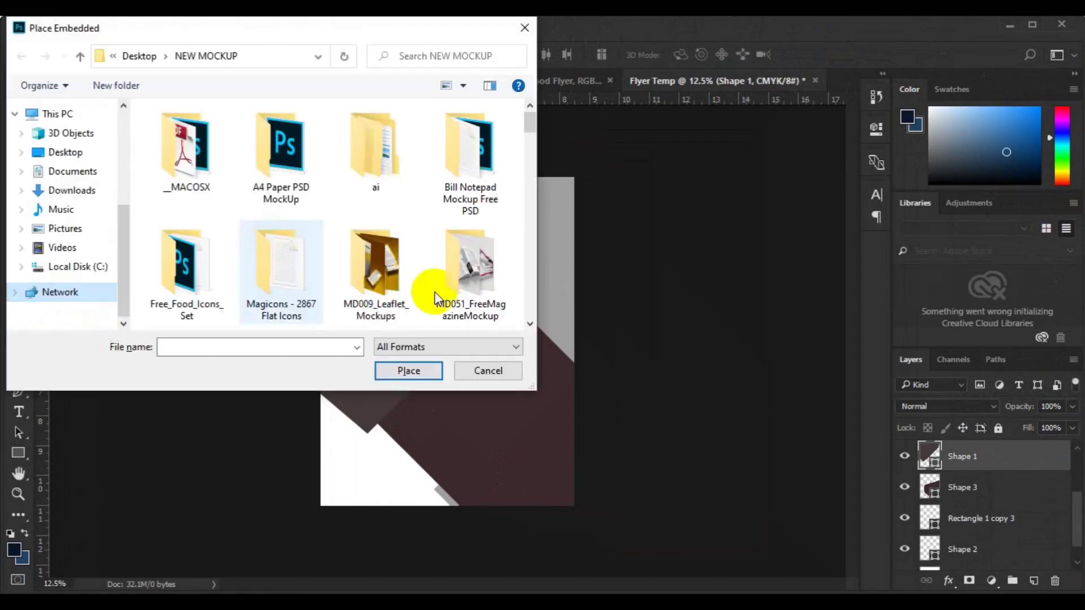
left_click(65, 157)
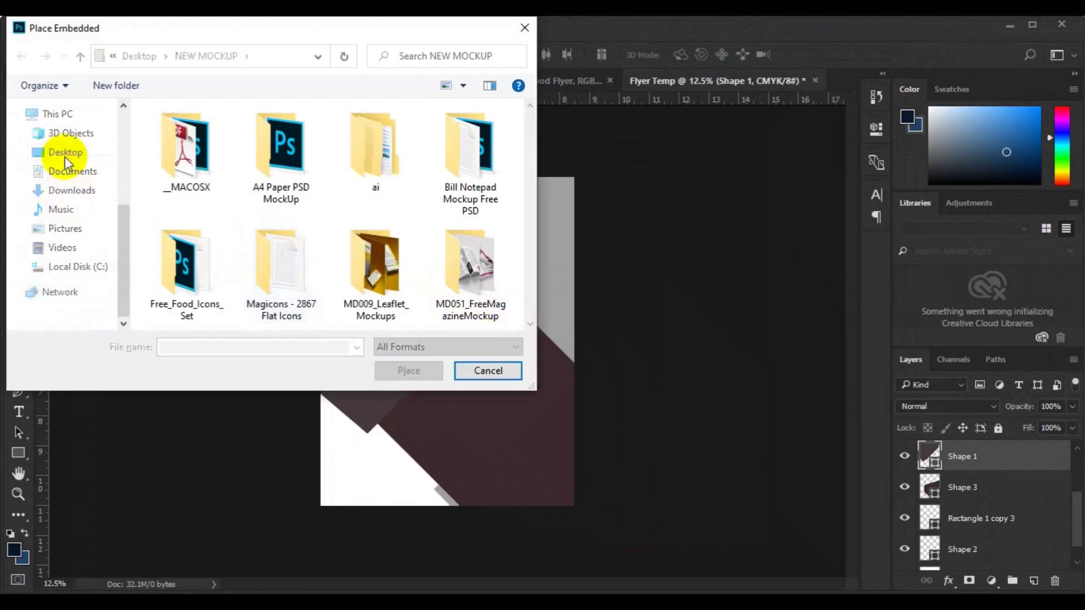
left_click(455, 251)
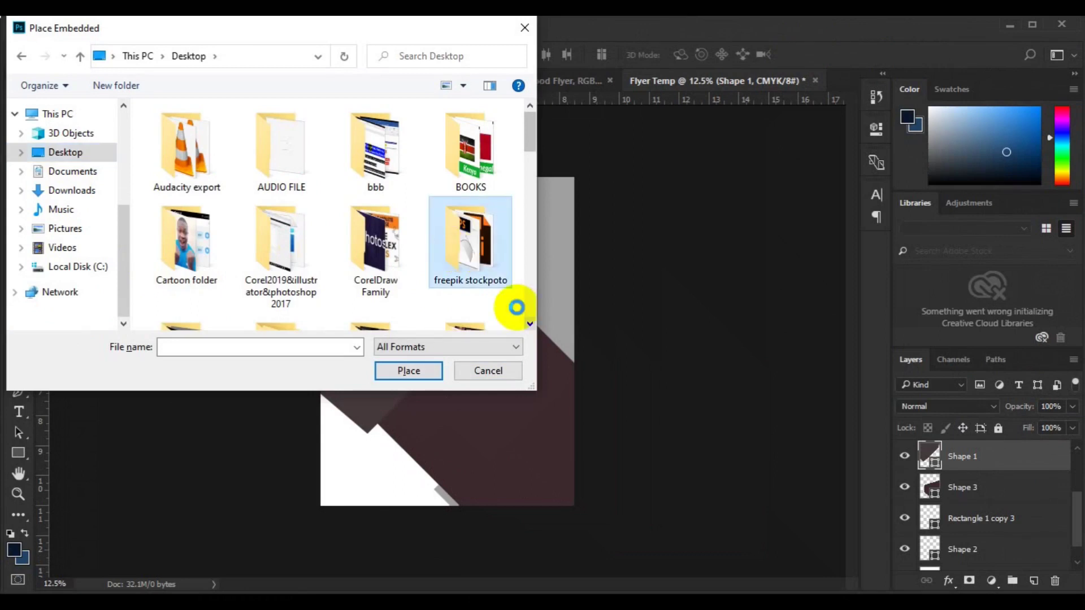
double_click(471, 249)
left_click(468, 141)
left_click(416, 370)
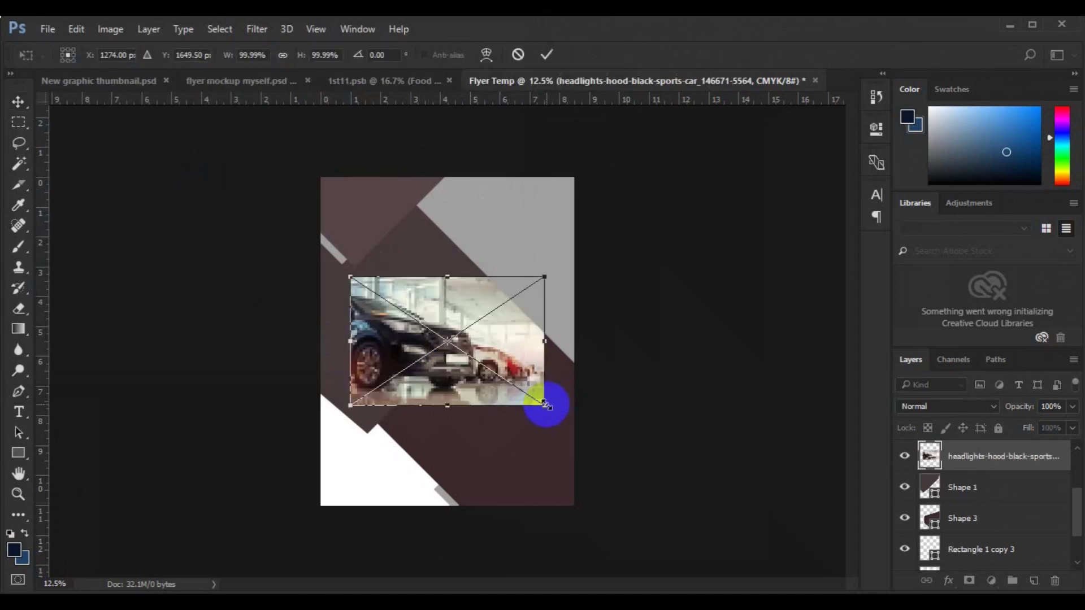
Enlarge the placed car photo to about 142% and move it up to about X 1275.5 px, Y 1449.5 px
left_click_drag(546, 405, 592, 429)
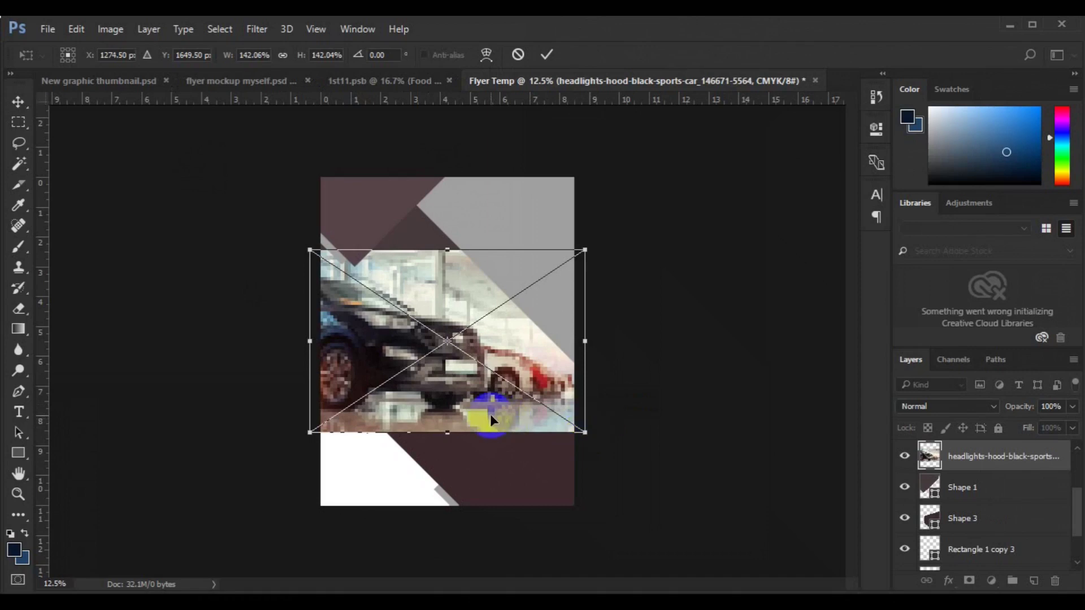
left_click_drag(487, 397, 487, 392)
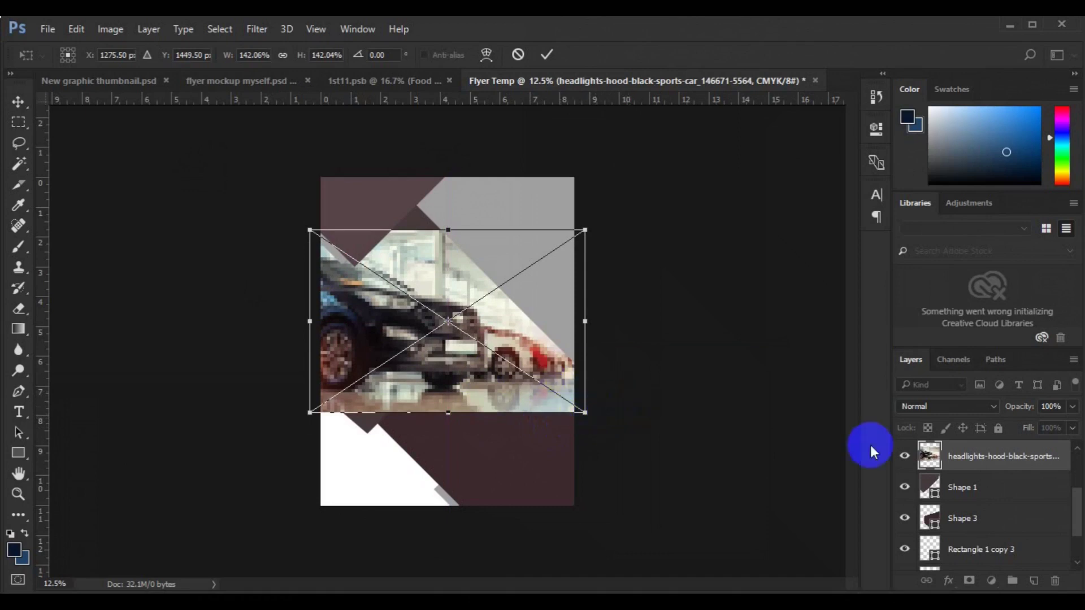
left_click(950, 459)
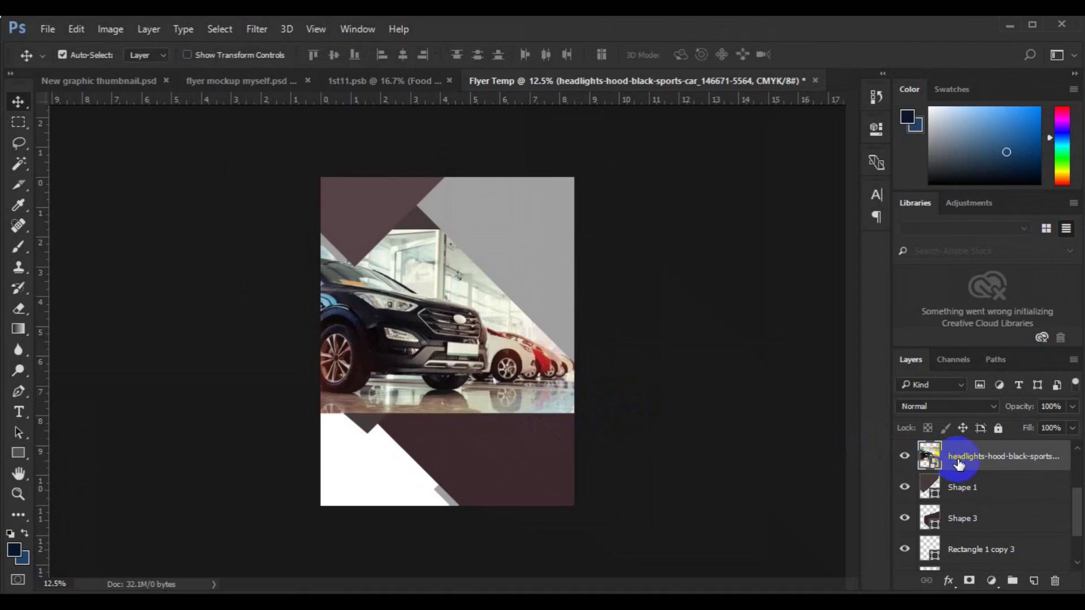
Clip the car photo layer to Shape 1 with a clipping mask
right_click(959, 464)
left_click(744, 439)
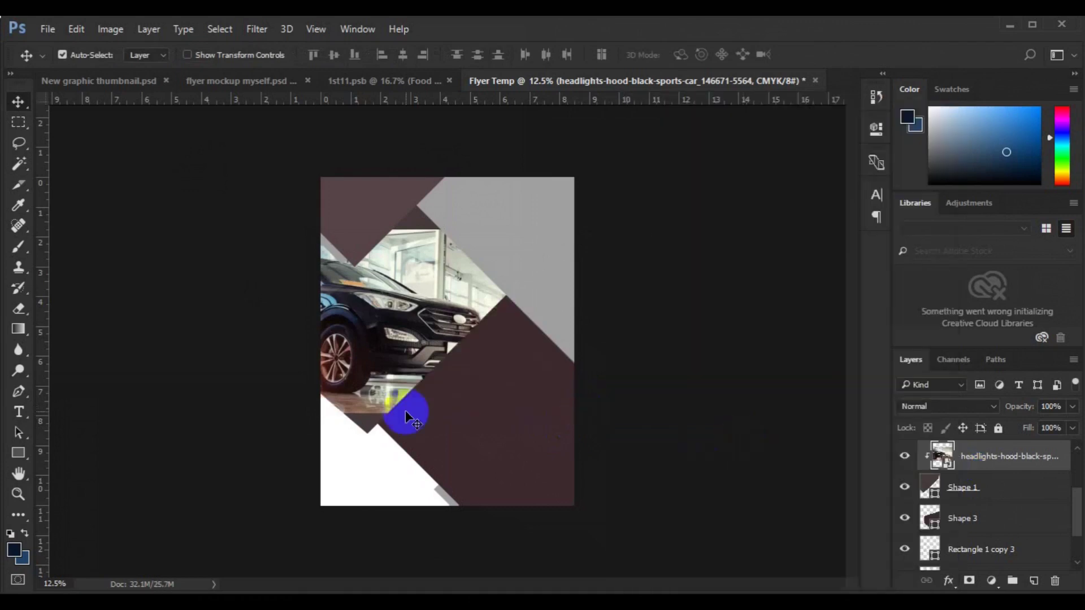
left_click(355, 408)
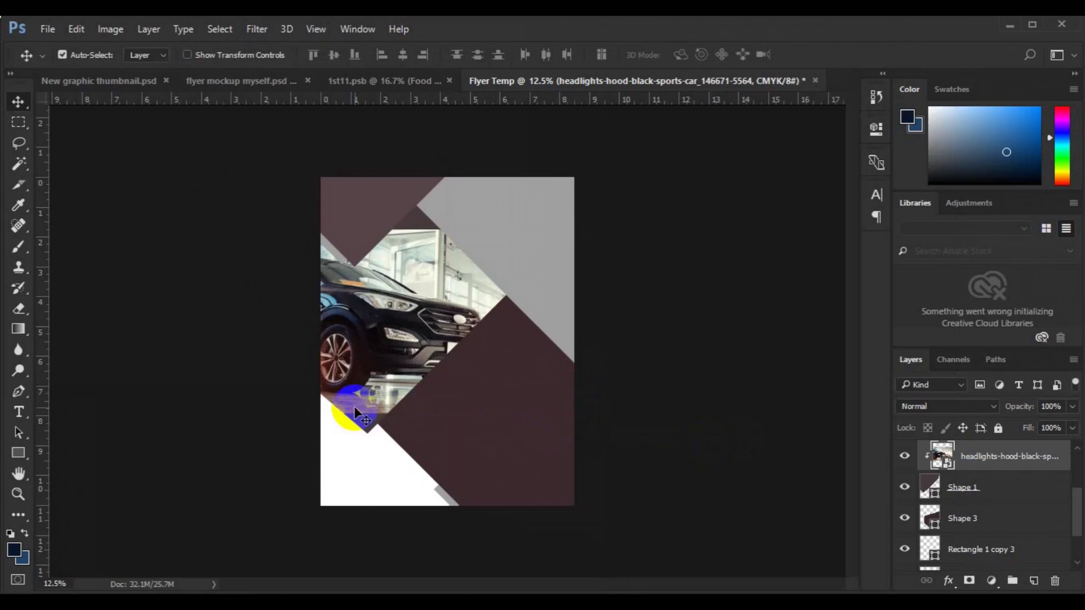
Rasterize the clipped car photo layer and ready the Rectangular Marquee tool
left_click(17, 121)
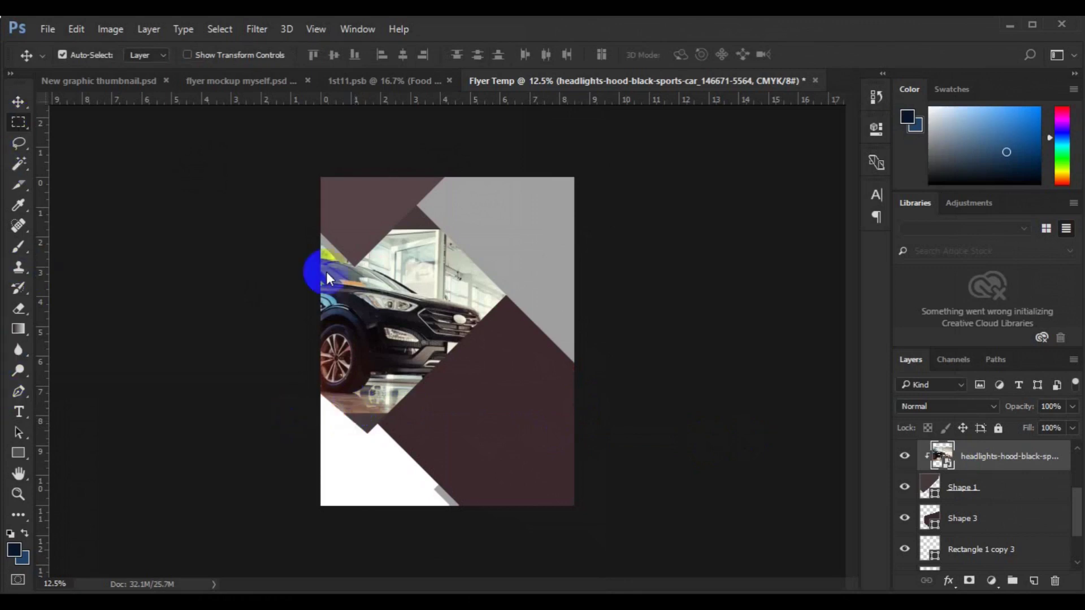
right_click(999, 457)
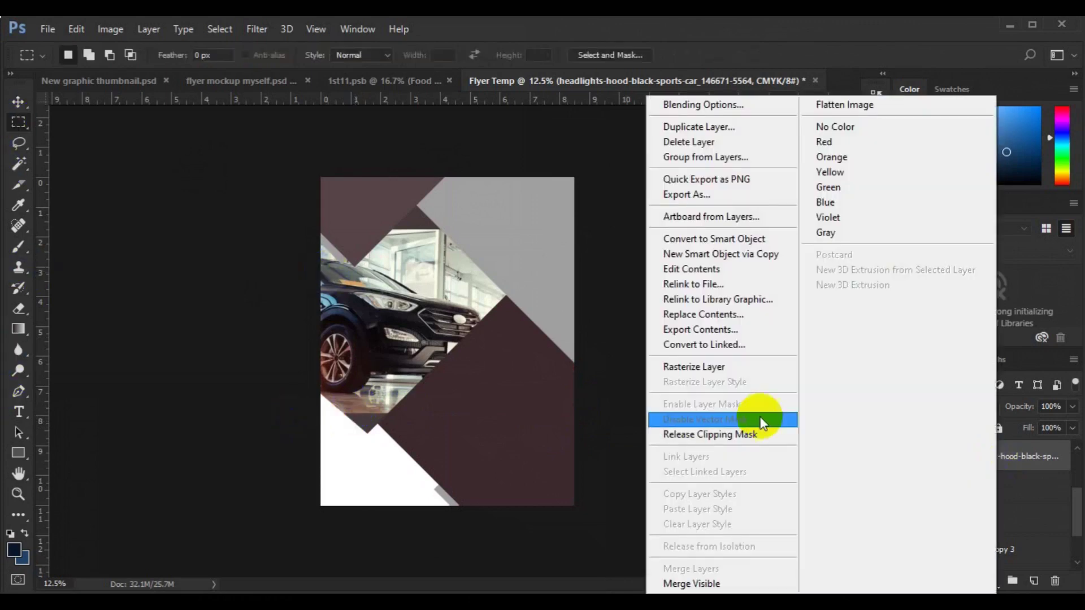
left_click(723, 368)
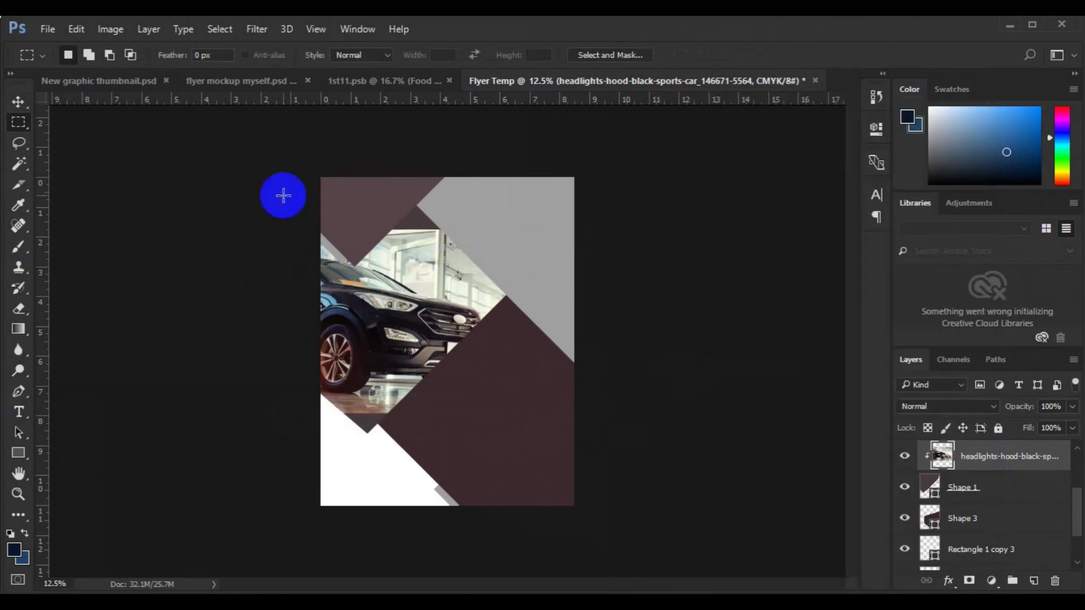
Select a strip across the car photo's top edge and stretch it upward with Content-Aware Scale to about 380% height, filling Shape 1's top corner
left_click_drag(542, 229, 550, 238)
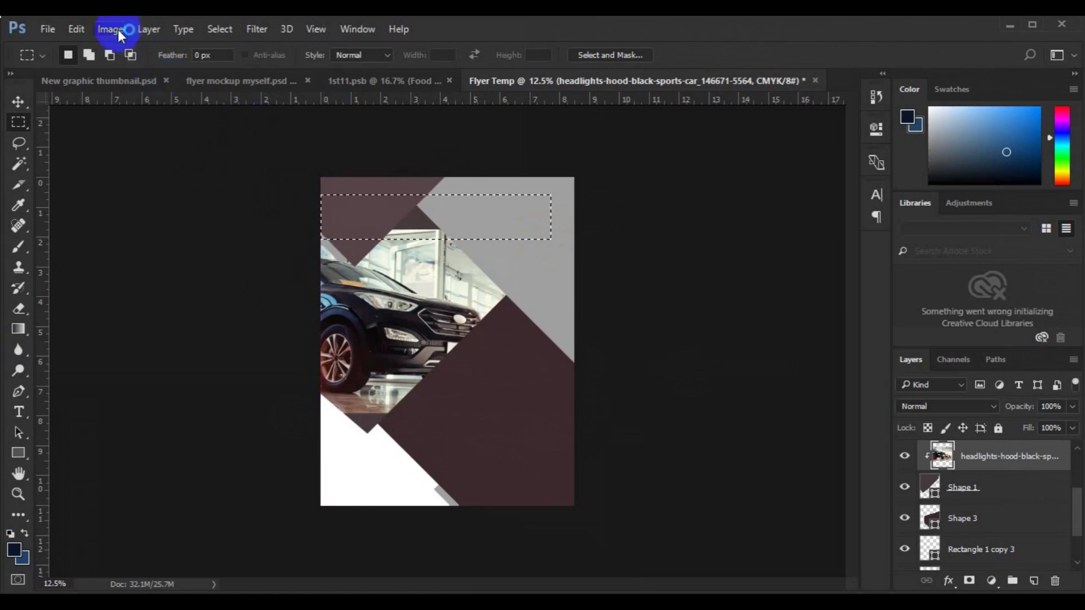
left_click(77, 30)
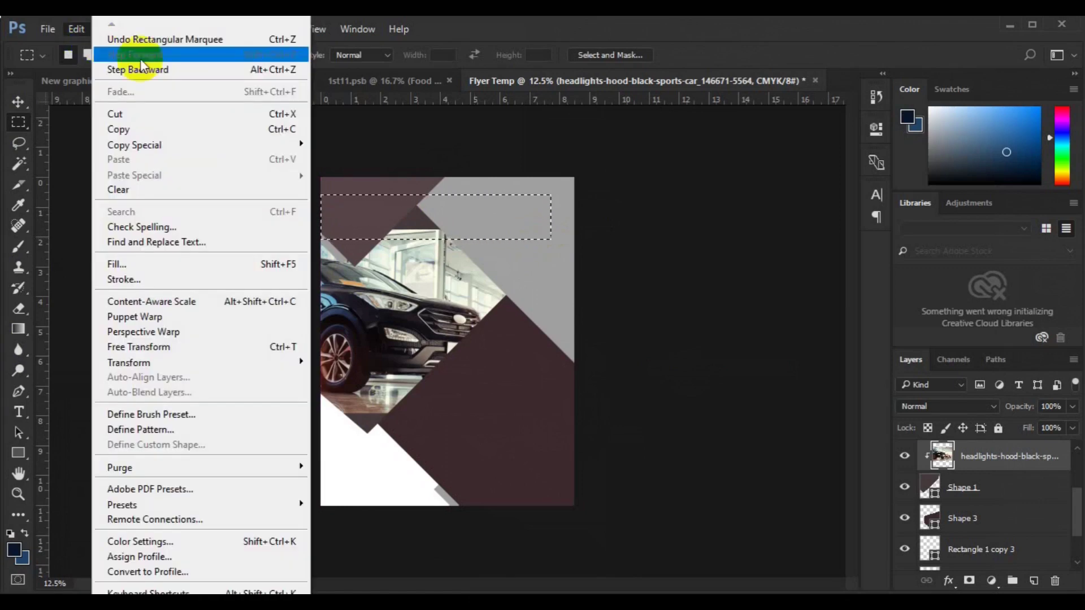
left_click(189, 300)
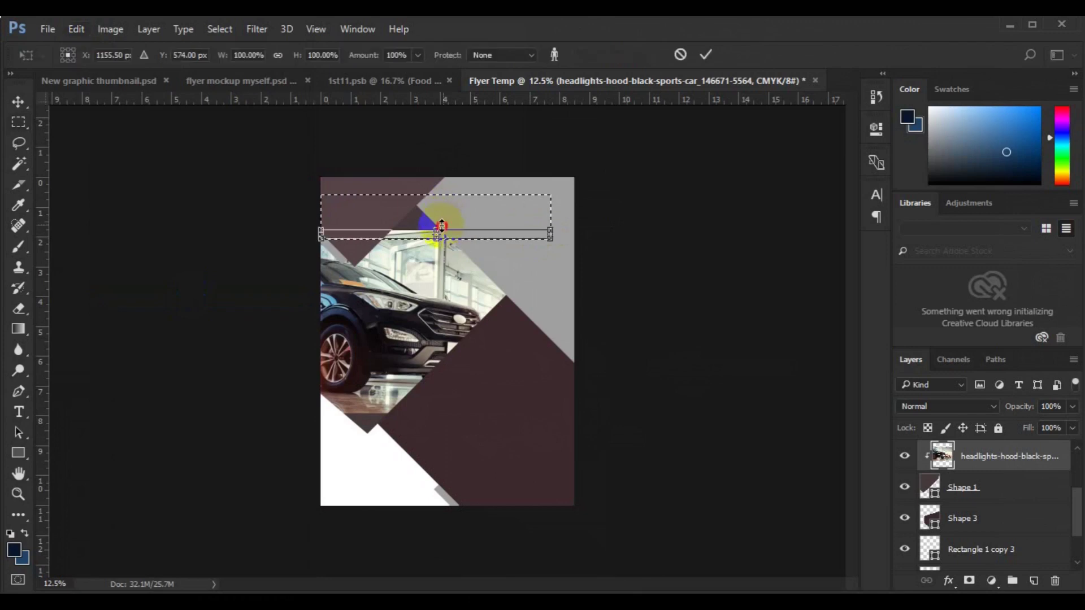
left_click_drag(442, 209, 442, 197)
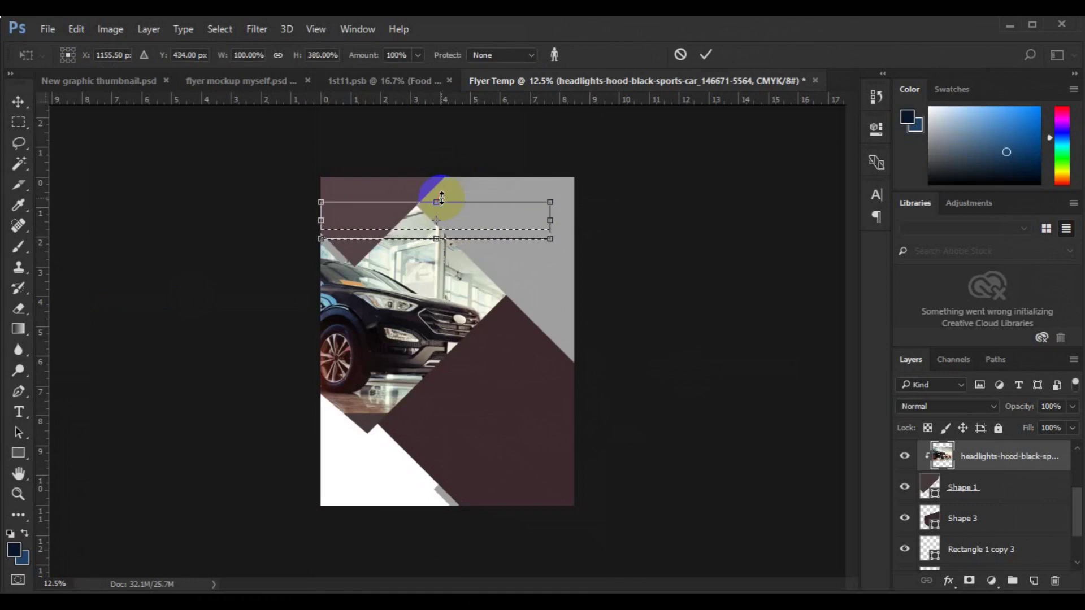
key("Return")
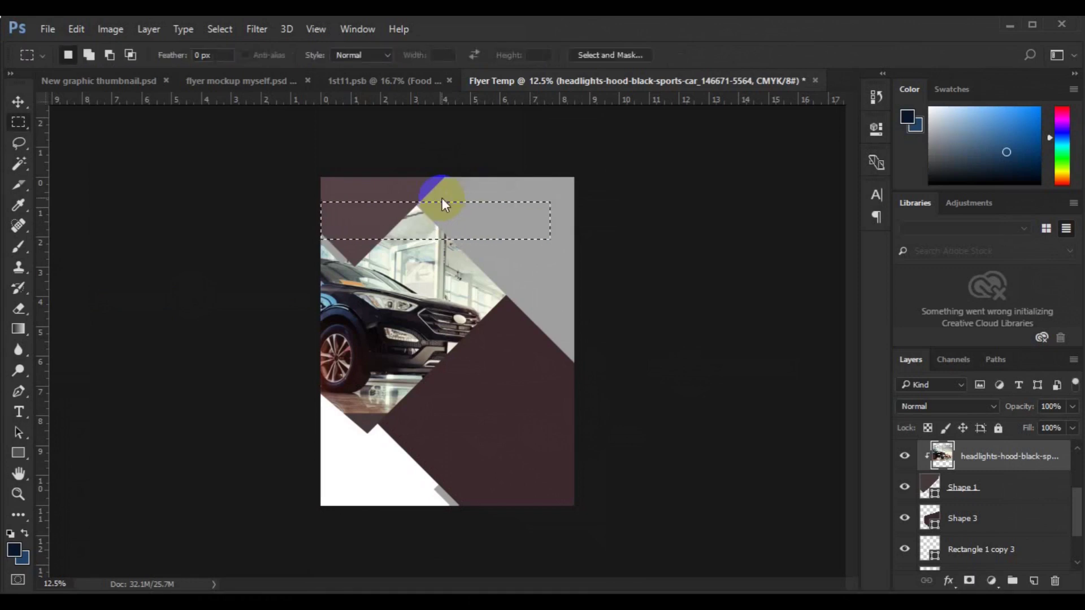
Select a strip across the car photo's bottom edge, stretch it downward with Content-Aware Scale to about 258% height, and deselect
left_click(335, 412)
left_click_drag(310, 400, 497, 439)
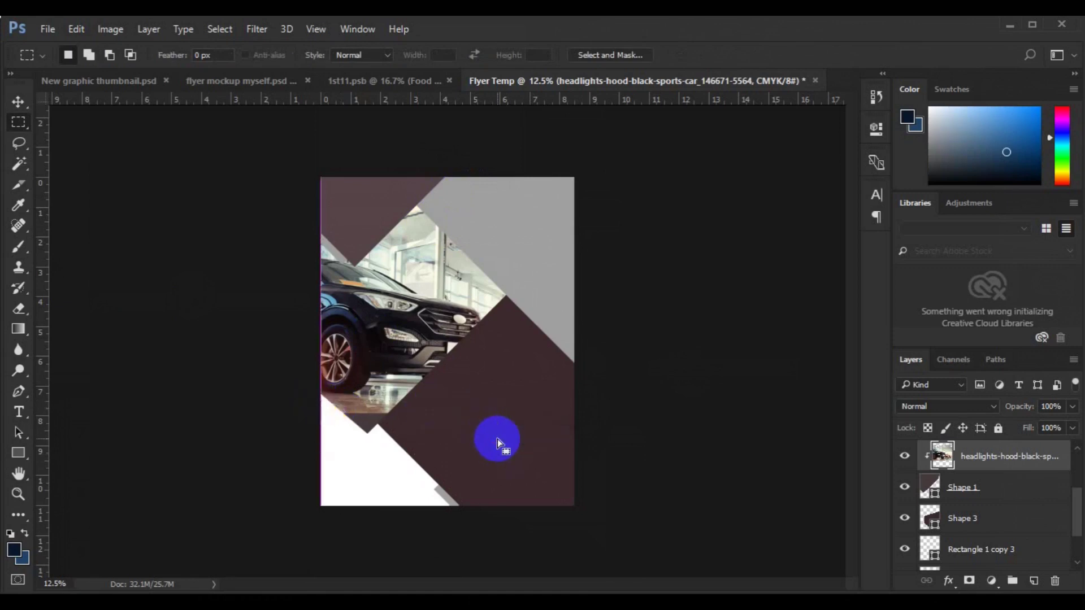
left_click(78, 32)
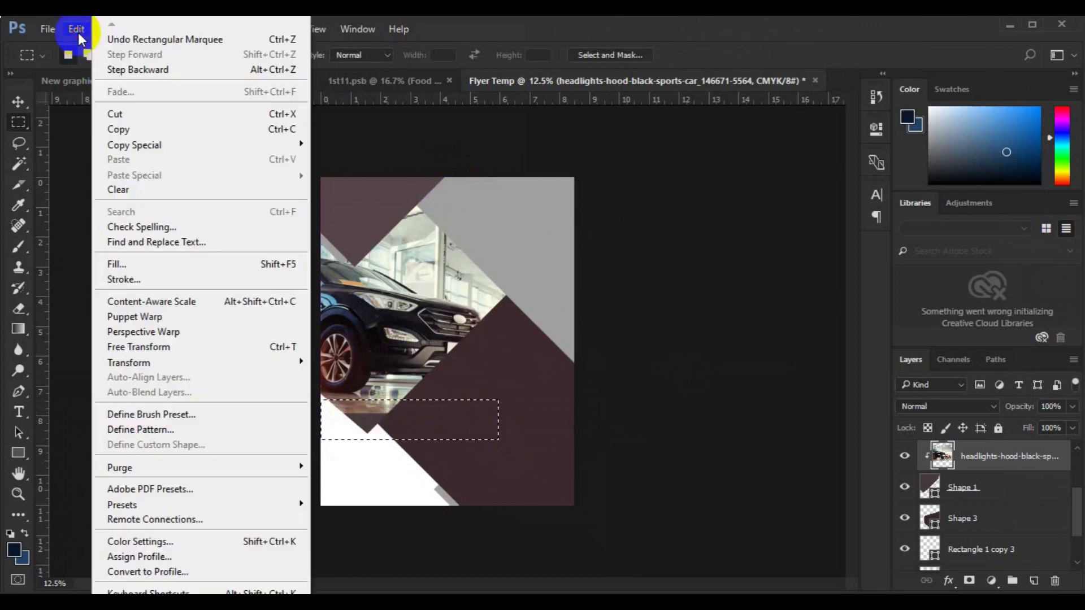
left_click(176, 306)
left_click_drag(382, 428, 408, 434)
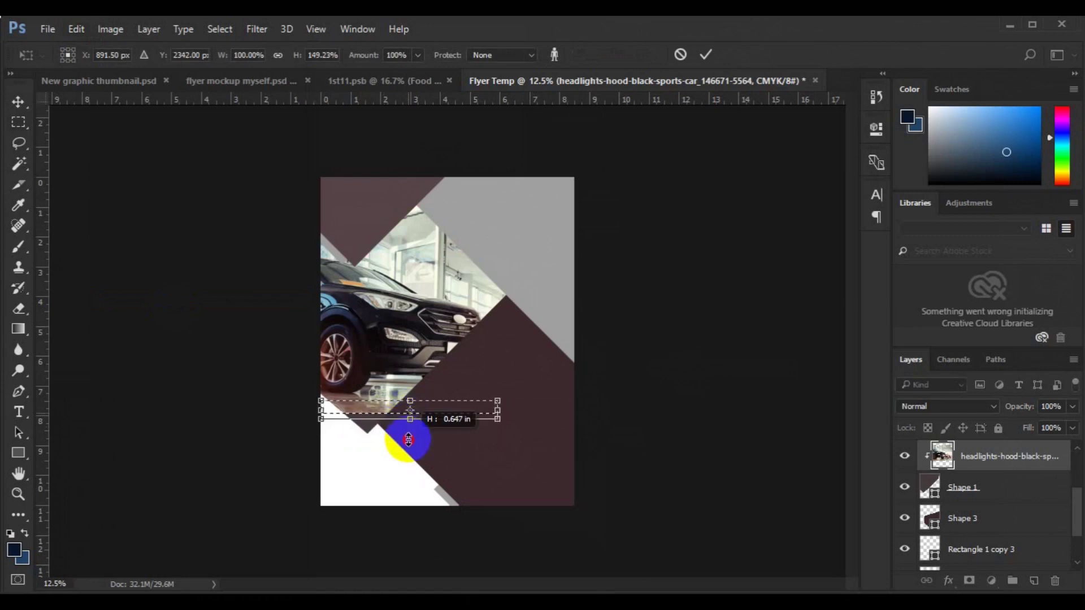
left_click_drag(408, 440, 409, 439)
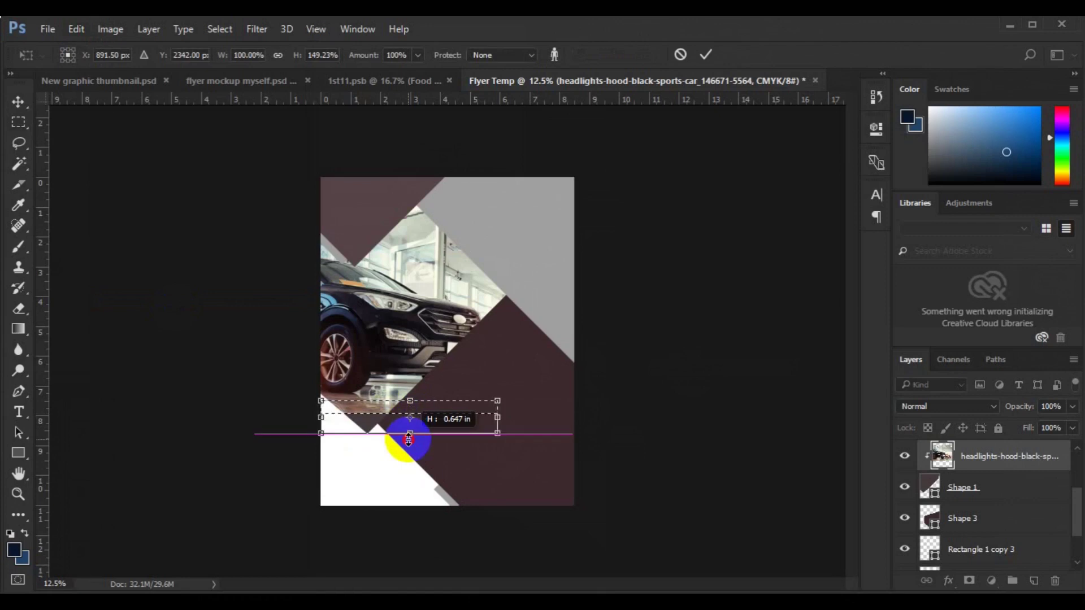
left_click_drag(409, 439, 408, 439)
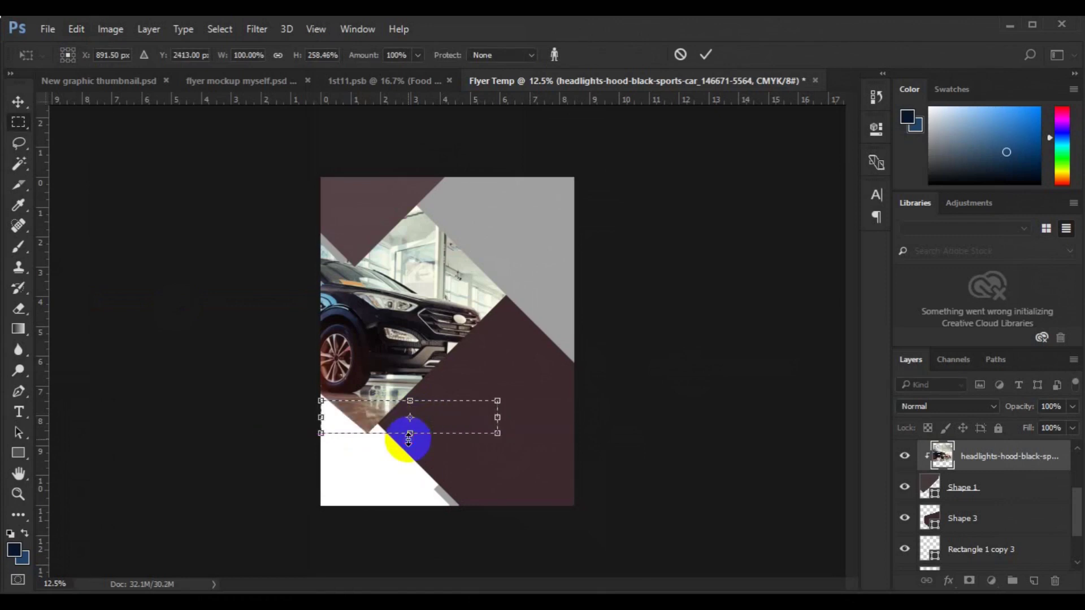
key("Return")
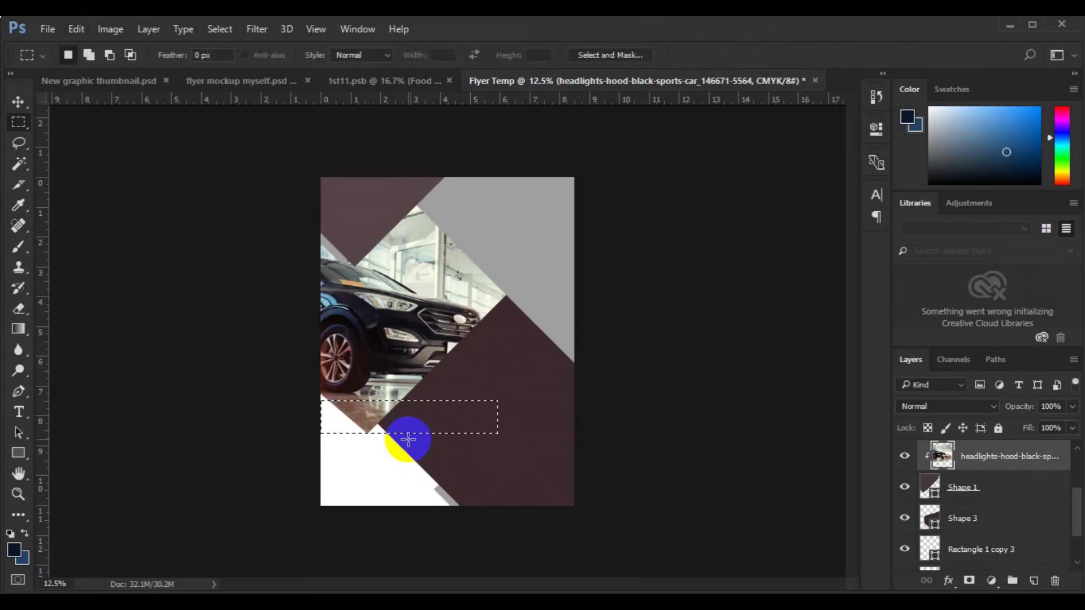
key("ctrl+d")
key("v")
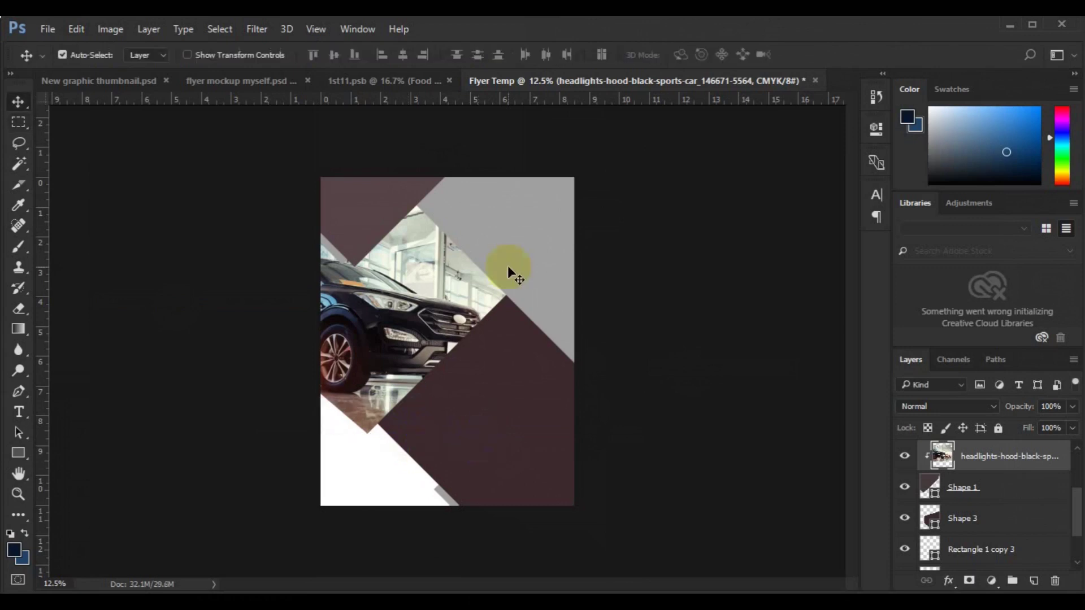
Recolour the large grey Rectangle 1 shape to yellow deb00f
left_click(508, 266)
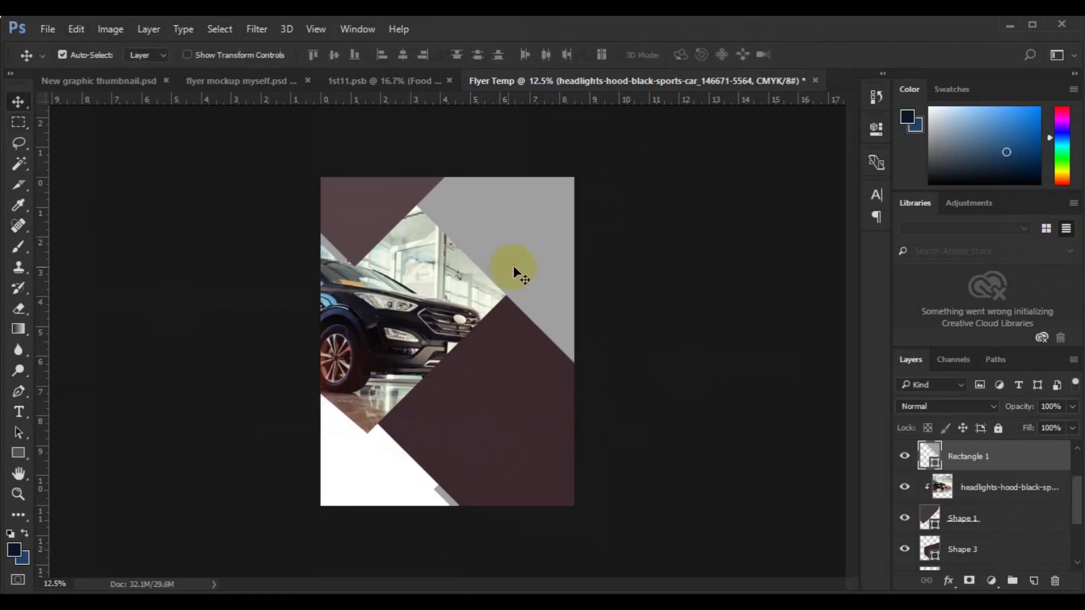
double_click(935, 465)
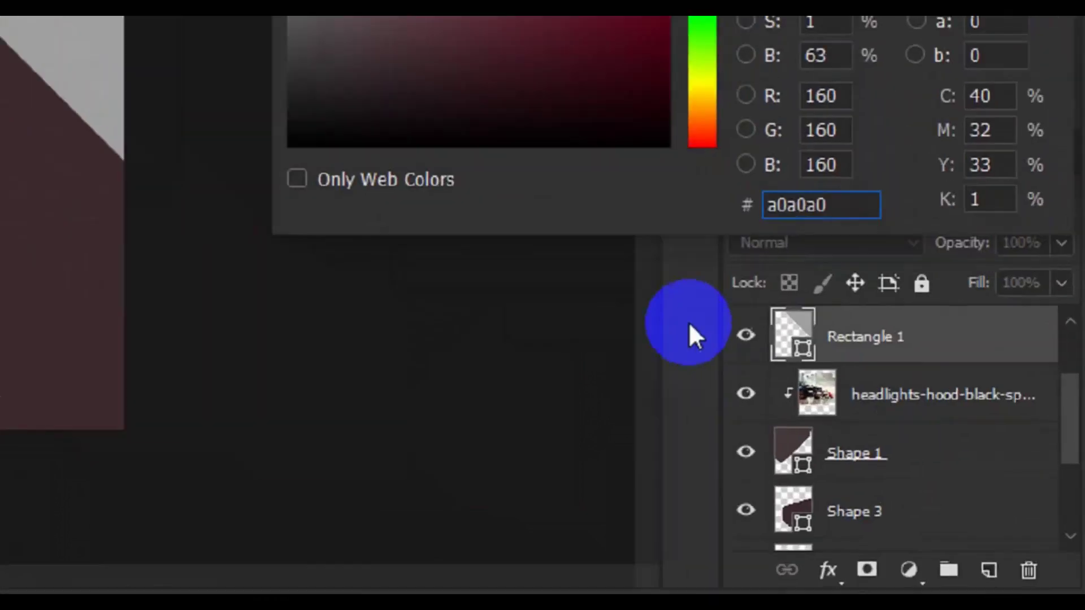
key("ctrl+a")
type("deb00f")
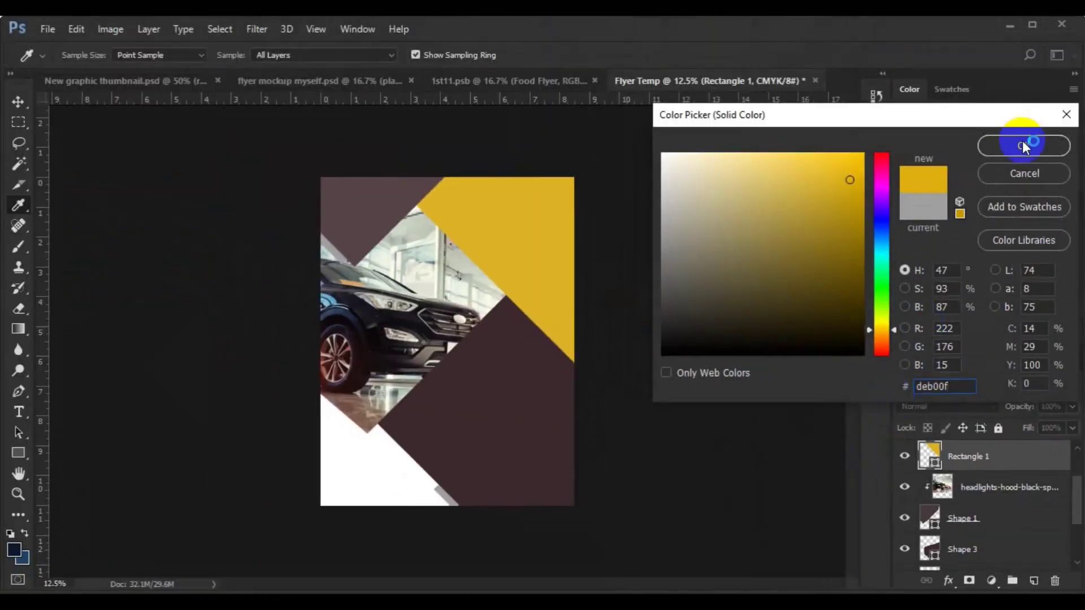
left_click(1022, 146)
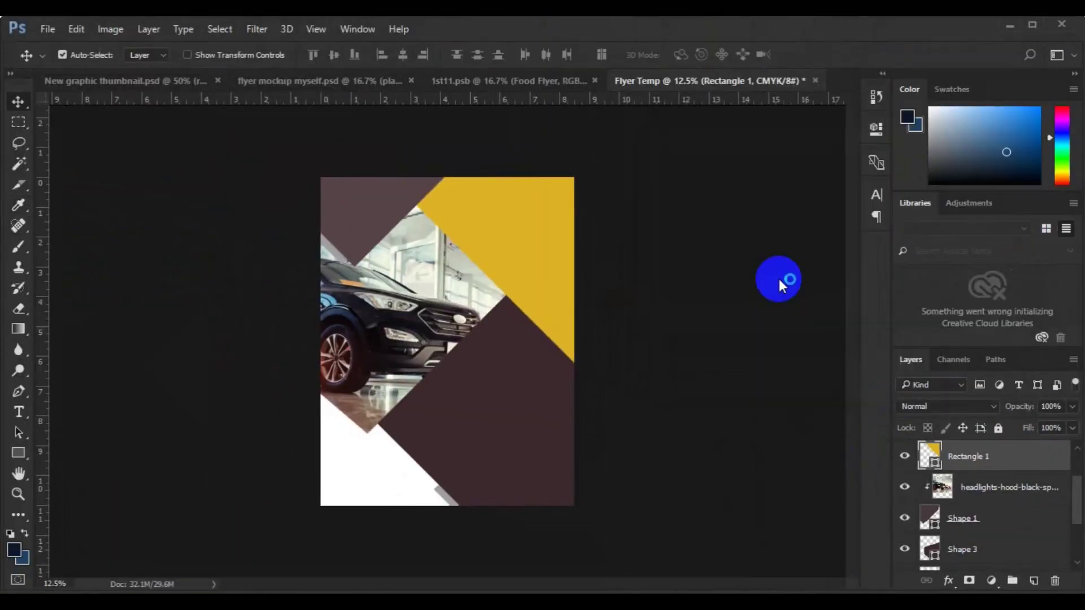
Recolour the large brown Shape 3 to the print-safe dark blue 201e56
left_click(547, 421)
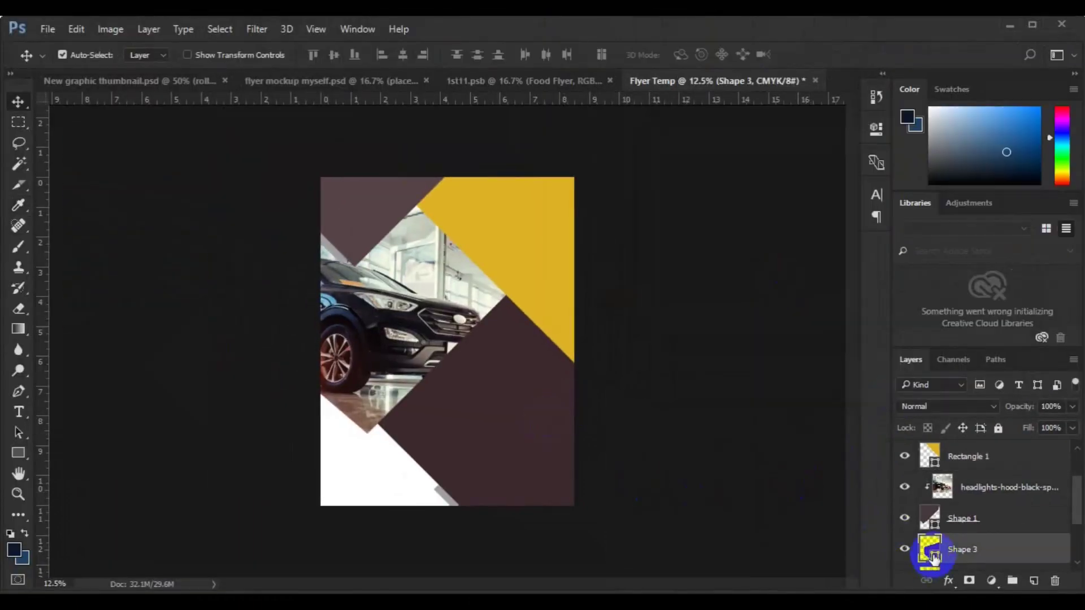
double_click(932, 557)
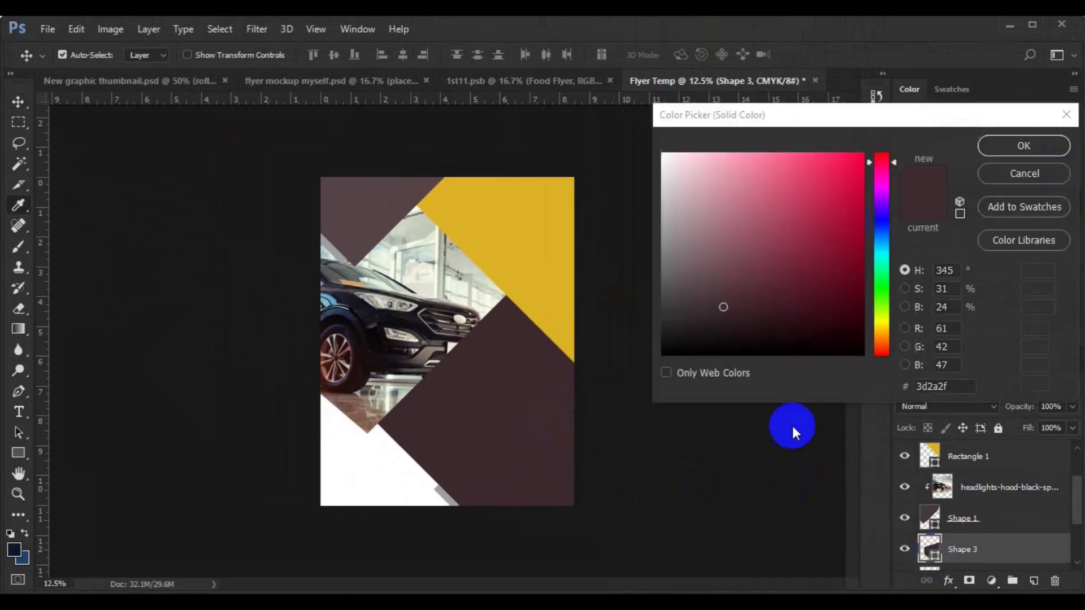
left_click(883, 239)
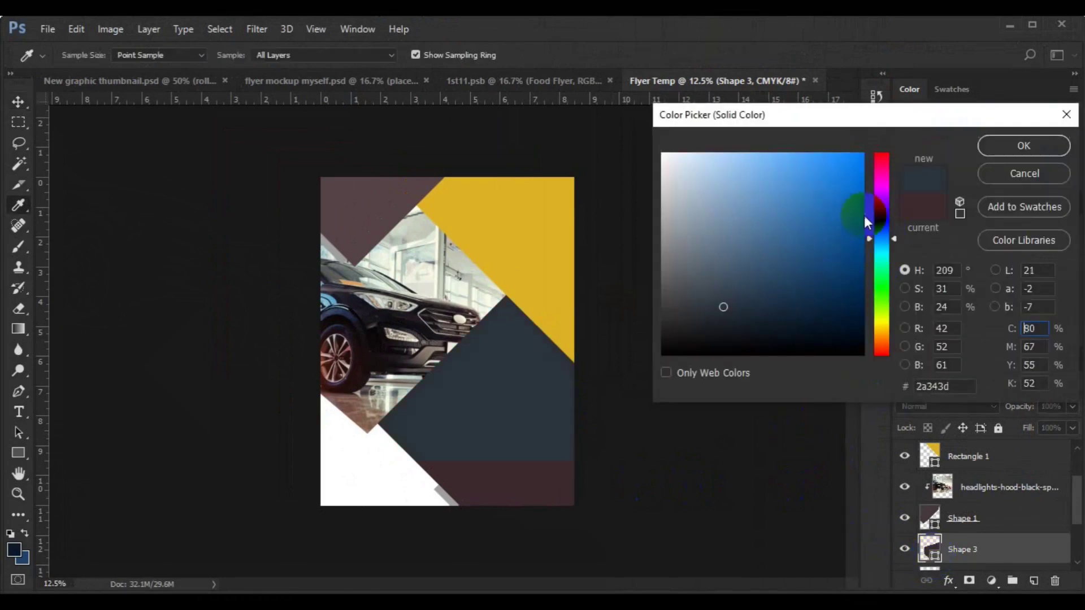
left_click(885, 224)
left_click(817, 257)
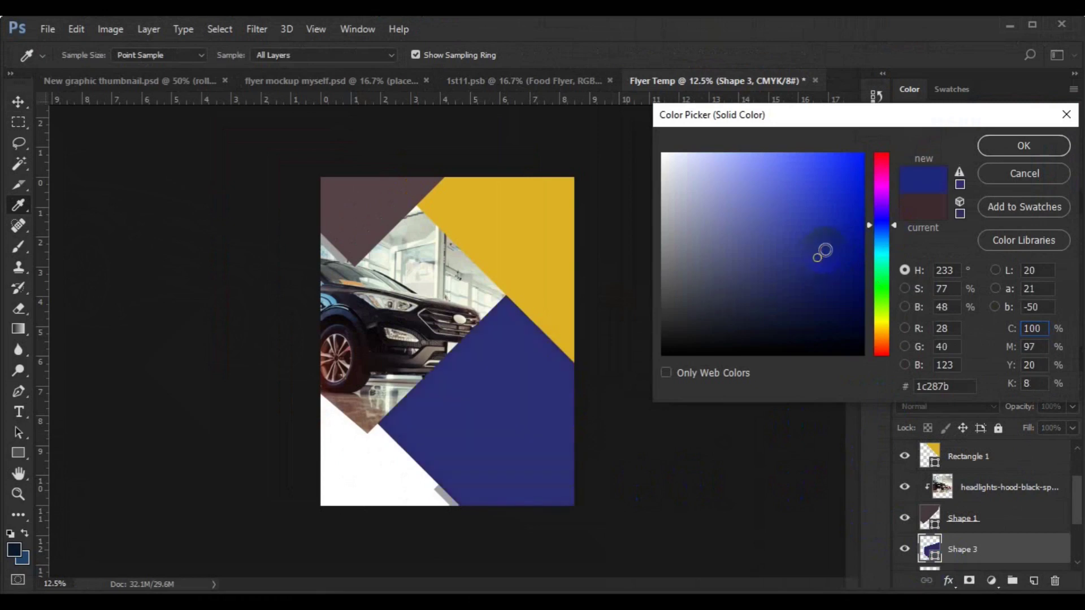
left_click(960, 171)
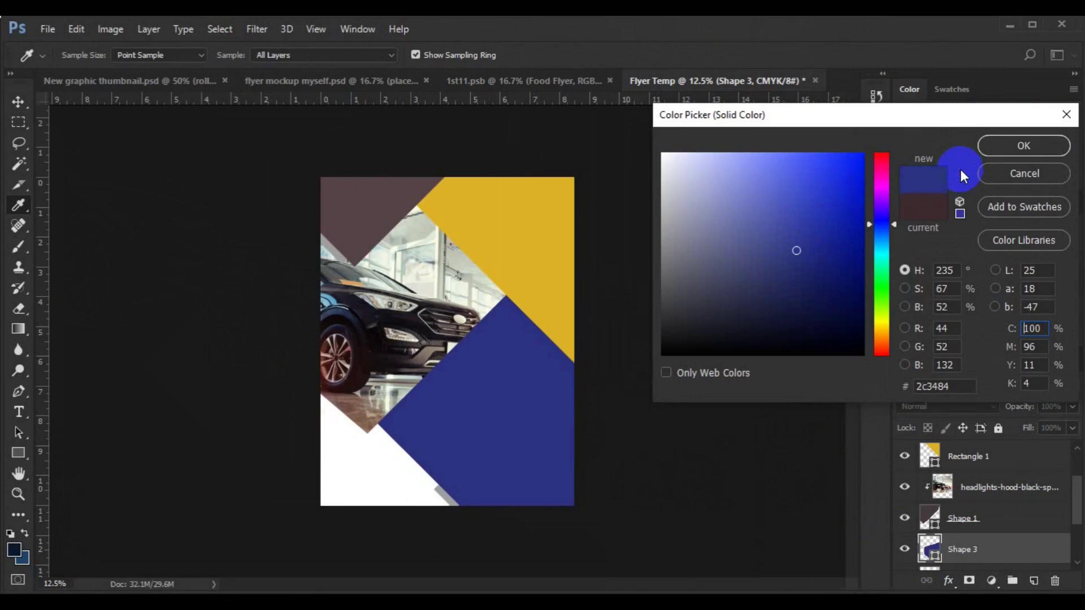
left_click(806, 225)
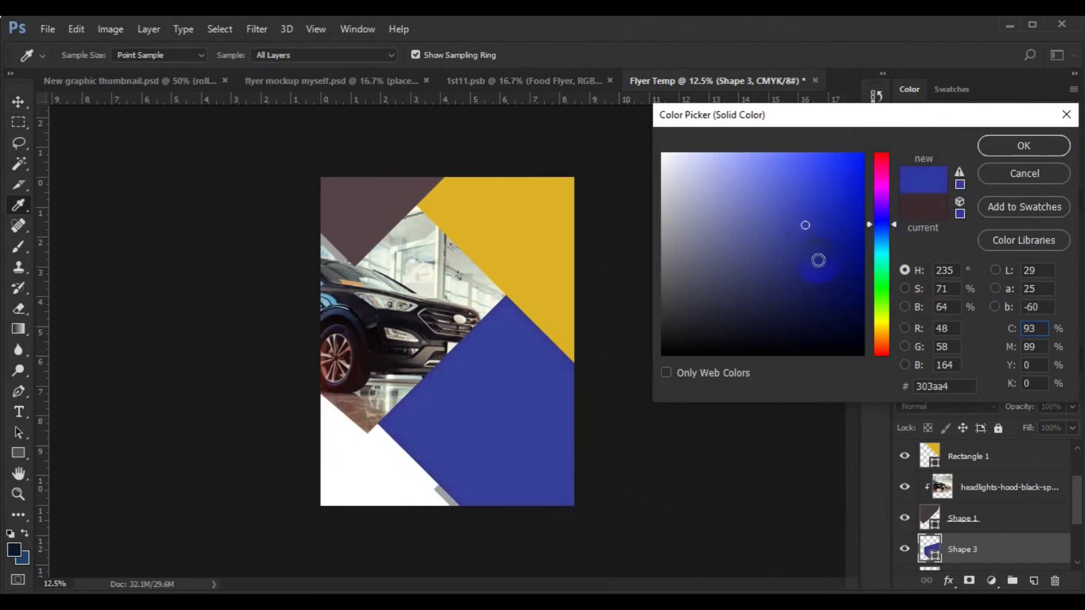
left_click(815, 245)
left_click(960, 173)
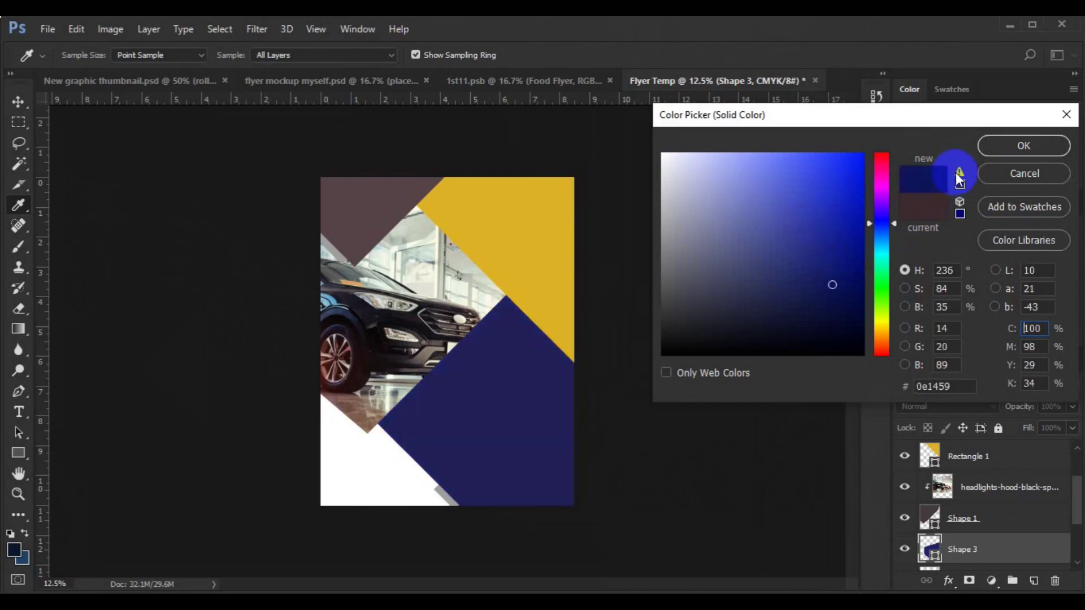
left_click(959, 174)
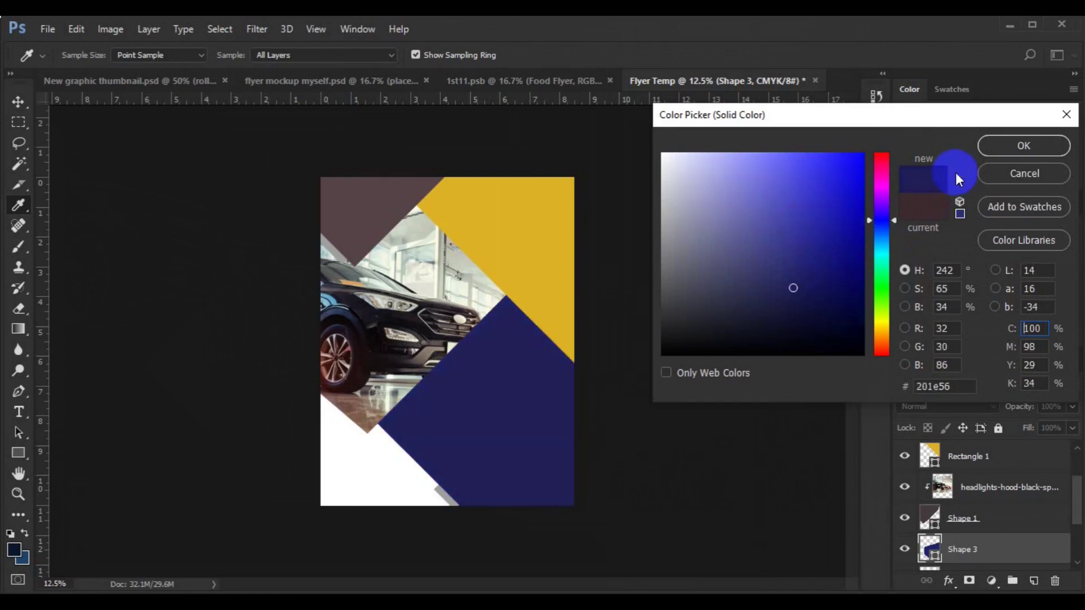
left_click(1024, 145)
key("v")
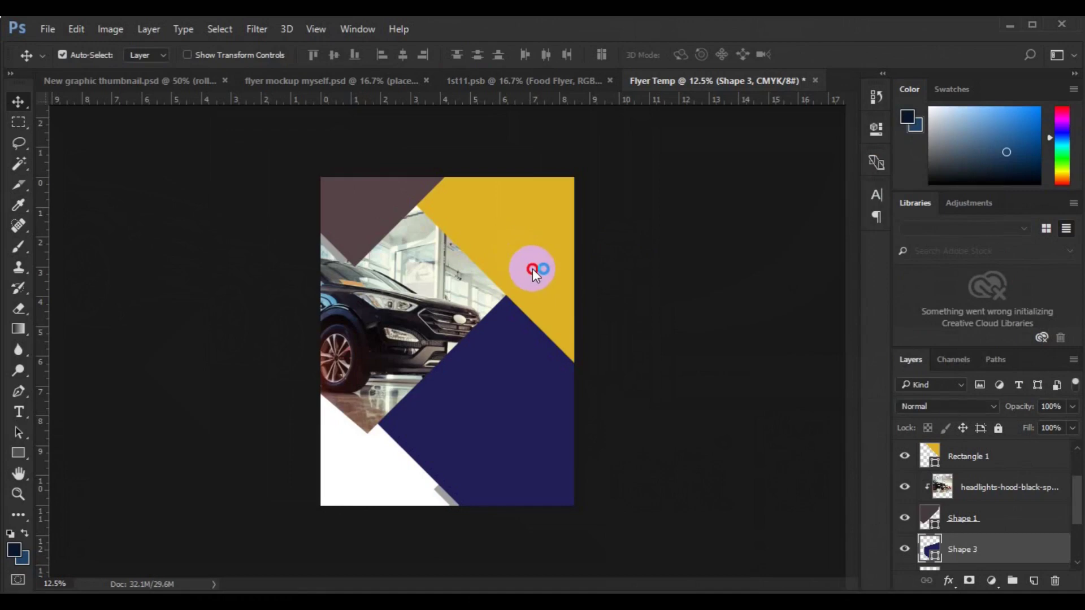
Change the fill colour of Rectangle 1 to the warmer gold dda726
left_click(533, 269)
double_click(930, 455)
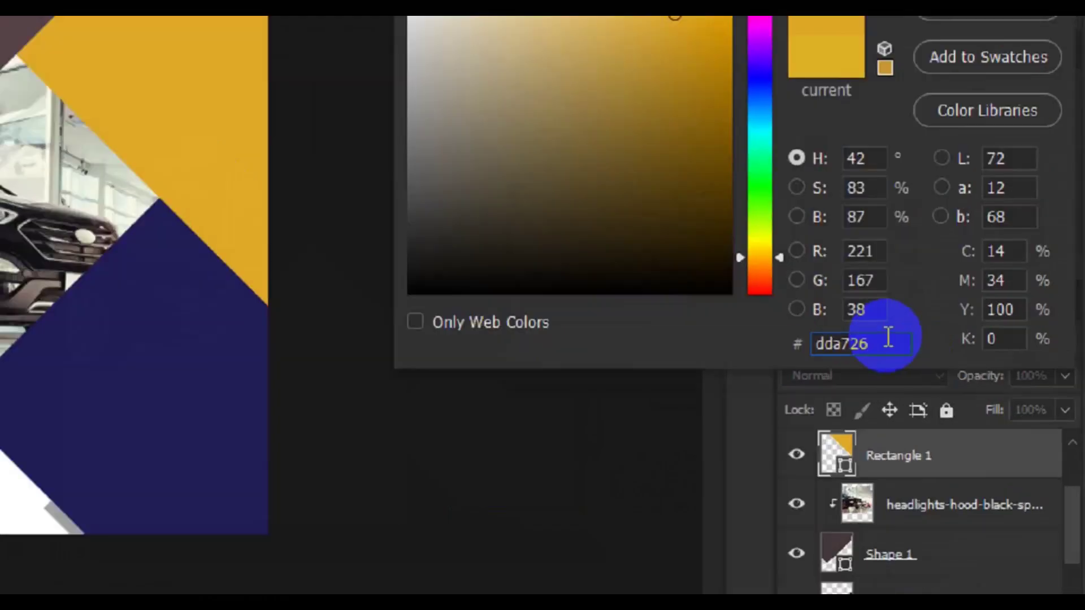
left_click_drag(961, 383, 914, 387)
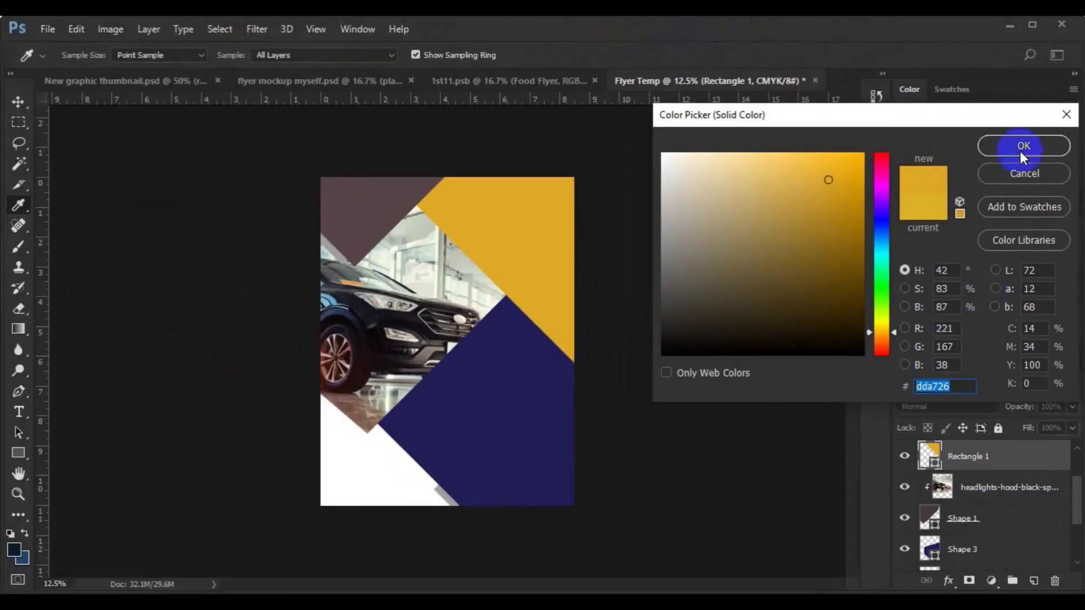
left_click(1020, 123)
Recolour the brown corner shape, Rectangle 1 copy 2, with the dark blue sampled from Shape 3
key("ctrl+j")
key("ctrl+j")
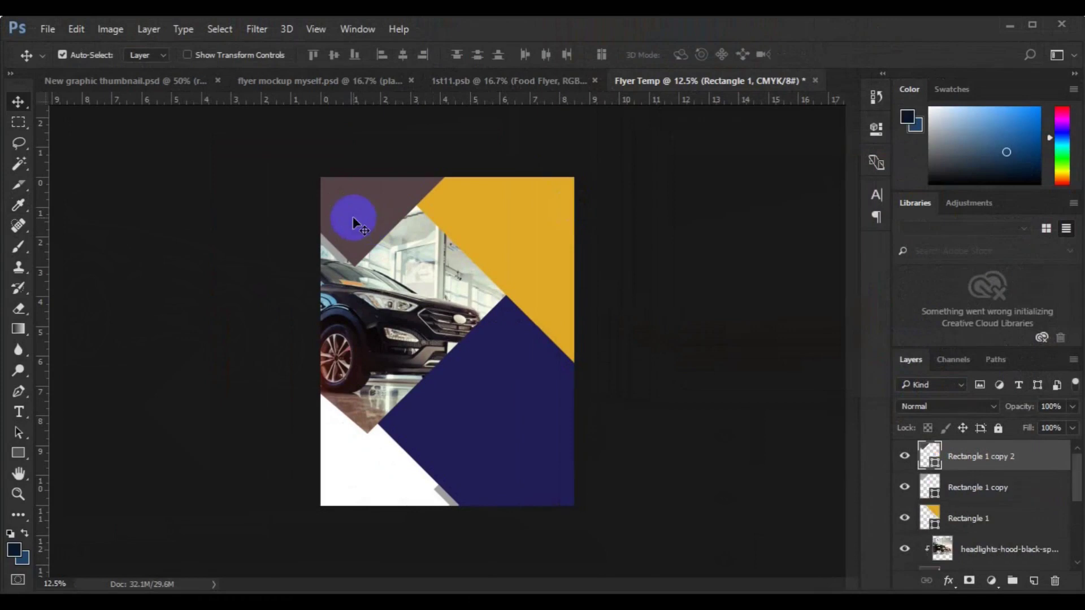
left_click(934, 463)
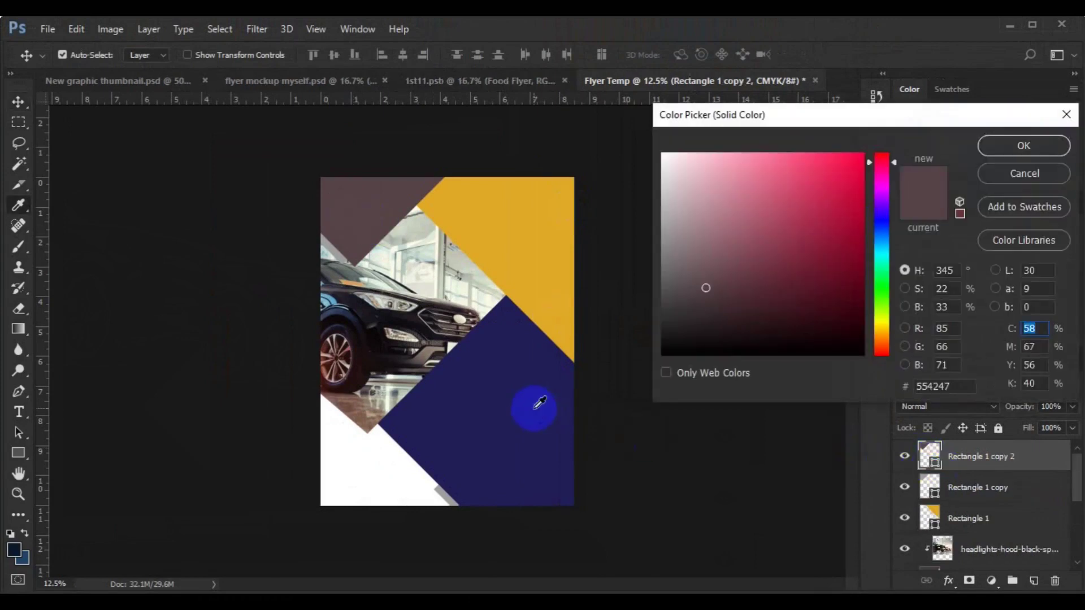
left_click(539, 403)
left_click(1012, 148)
key("v")
Recolour the thin grey strip under the blue corner shape, Rectangle 1 copy, with gold dea827 sampled from Rectangle 1
left_click(347, 269)
left_click(938, 497)
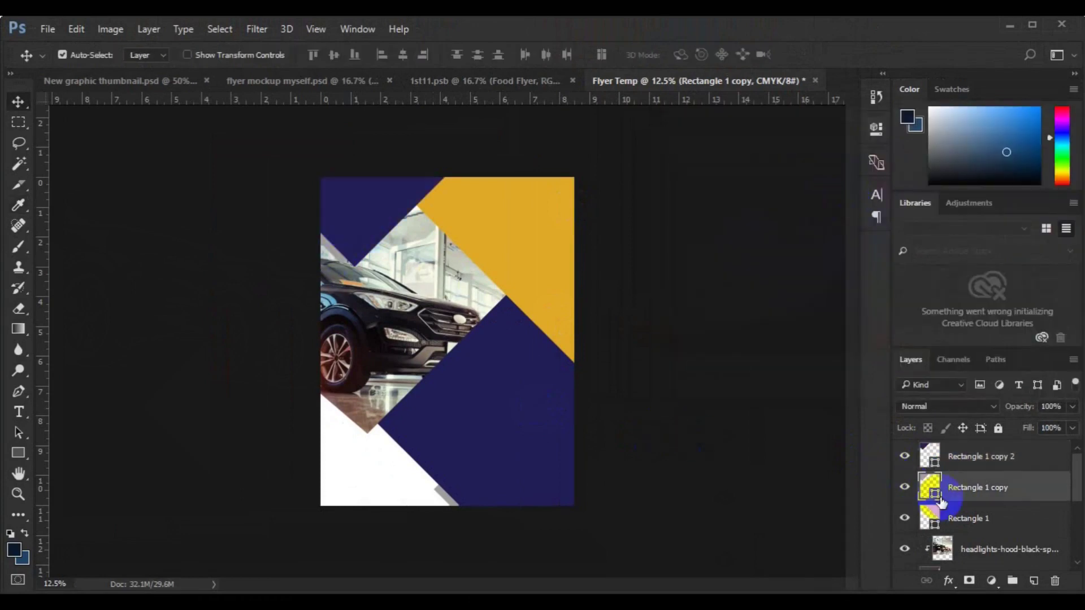
double_click(935, 497)
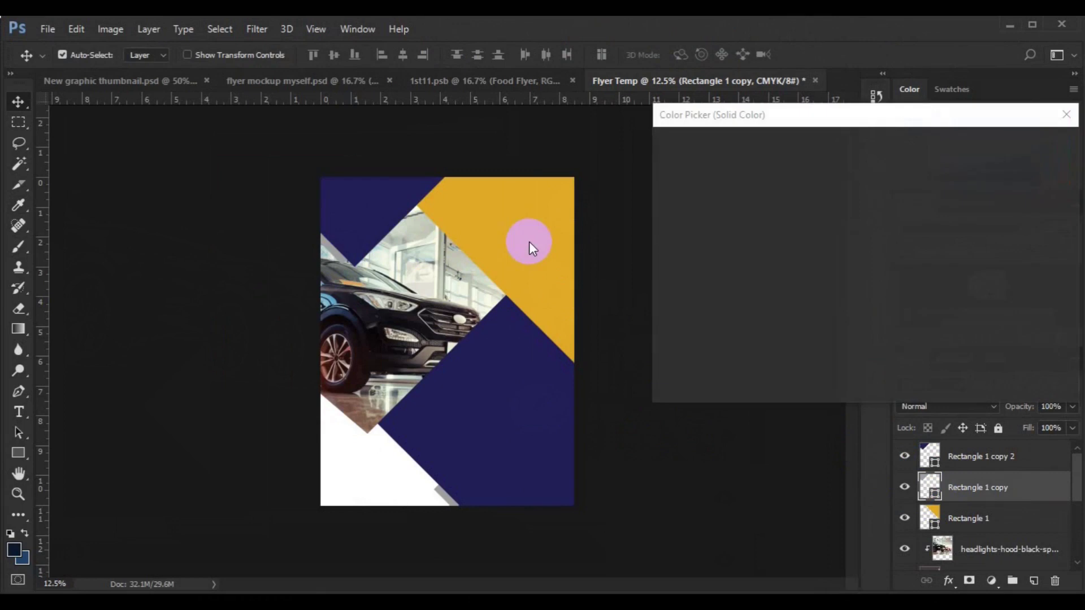
left_click(520, 237)
left_click(1001, 145)
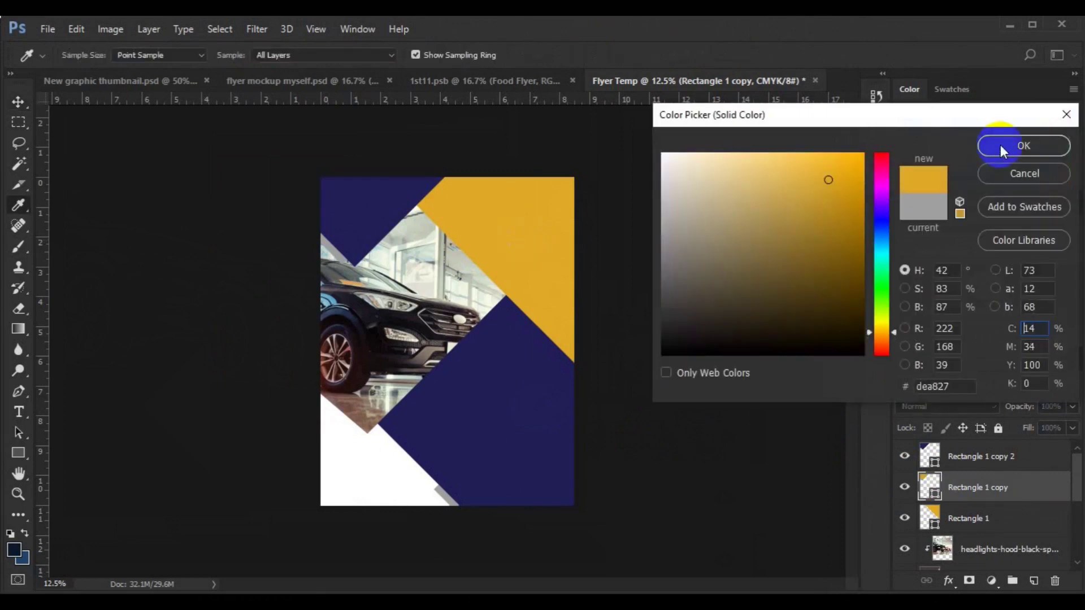
Recolour the small grey strip at the flyer's bottom edge, Rectangle 1 copy 3, with the gold sampled from Rectangle 1
left_click(440, 491)
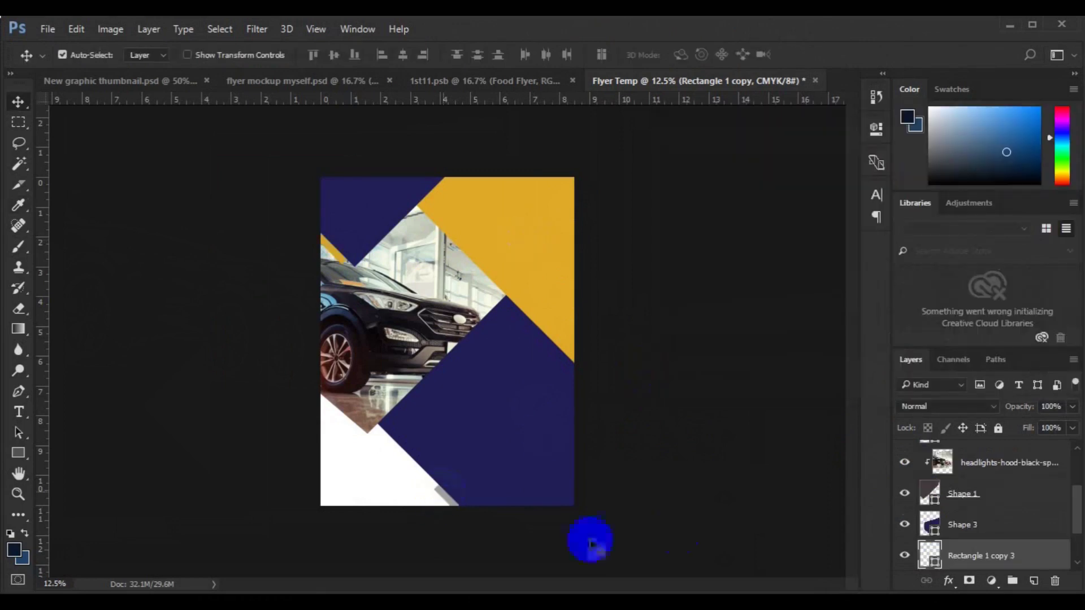
double_click(935, 566)
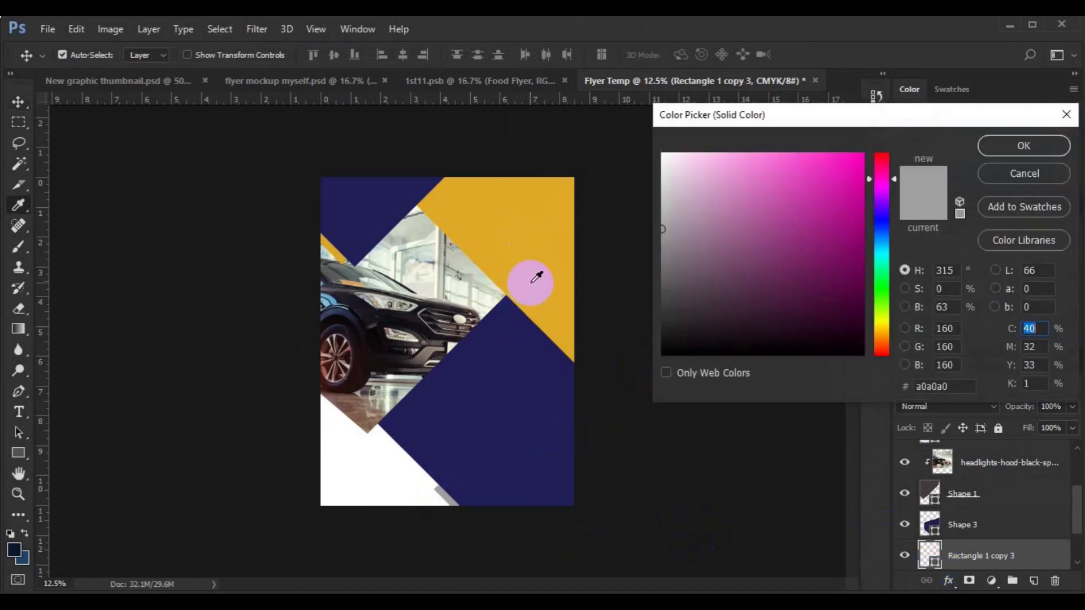
left_click(531, 282)
left_click(994, 149)
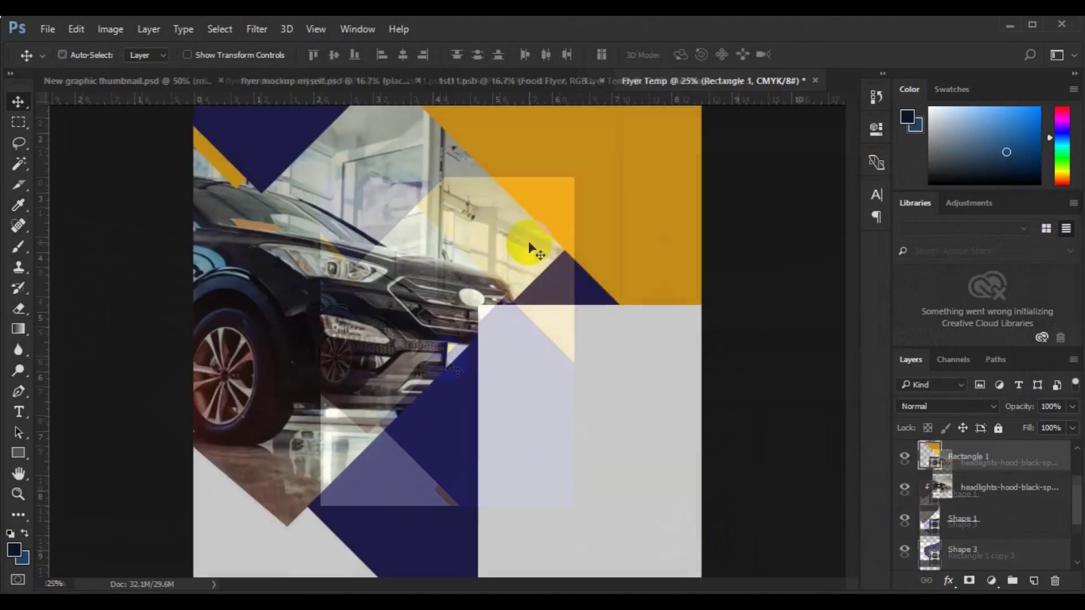
Add the two-line text WE / MAKE YOUR in Roboto Bold 12 pt on a new layer above the gold shape
key("h")
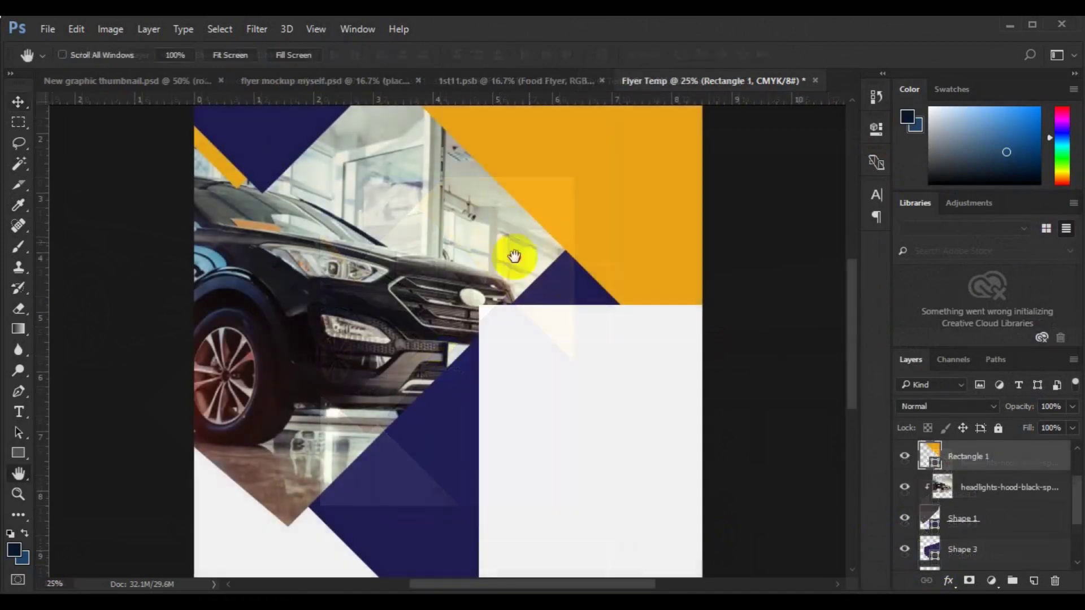
left_click_drag(518, 255, 517, 385)
scroll(20, 426, "up", 1)
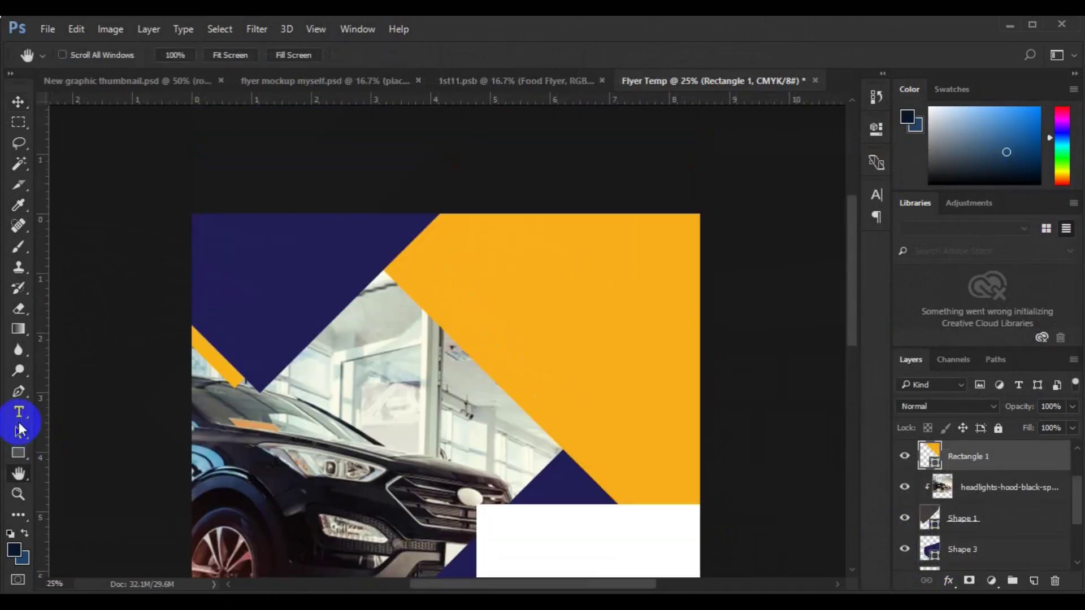
left_click(19, 413)
left_click(1034, 580)
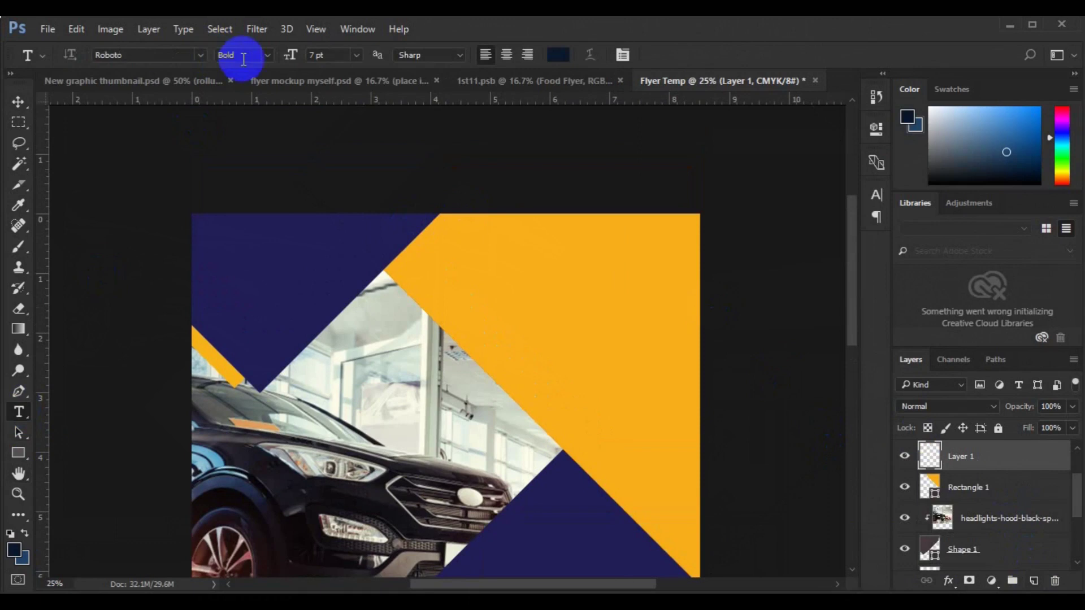
left_click(356, 55)
left_click(339, 182)
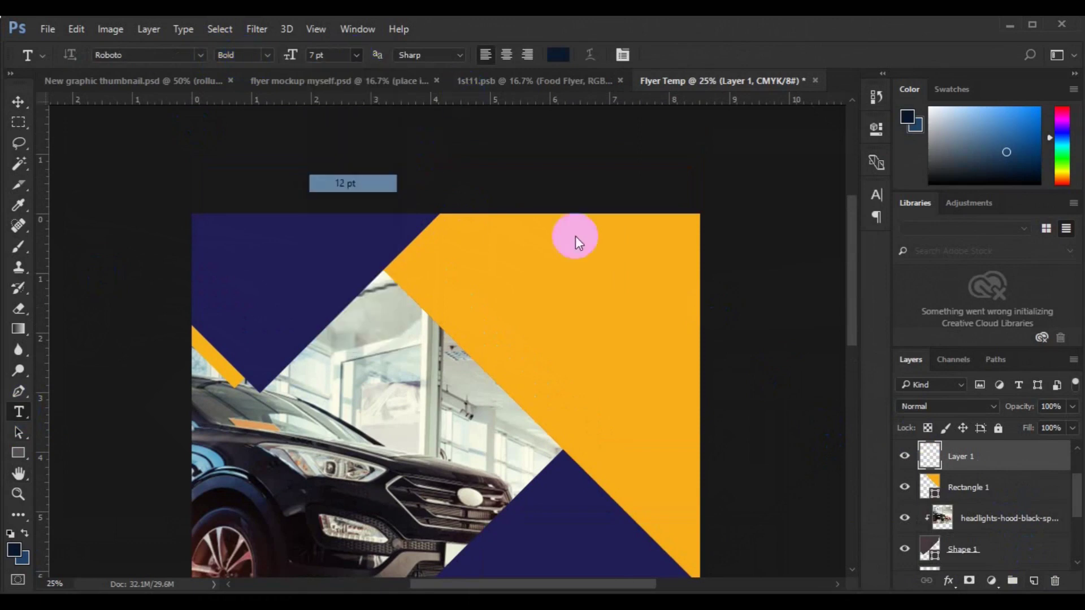
left_click(594, 261)
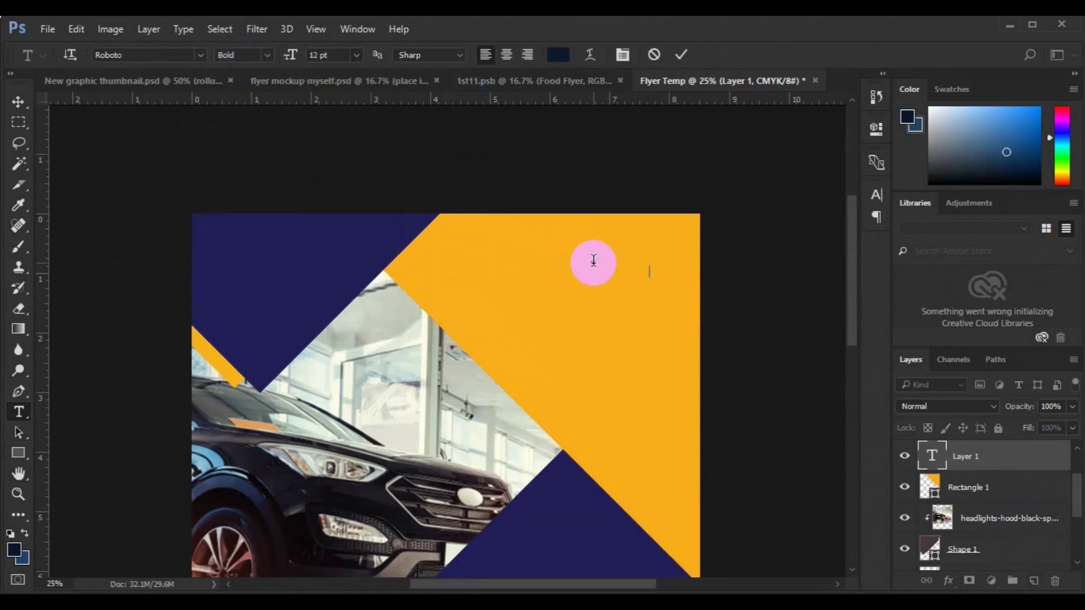
type("WE MAKE YOUR")
Right-align the WE MAKE YOUR text and move it to the gold shape's upper-right corner
key("ctrl+a")
left_click(528, 54)
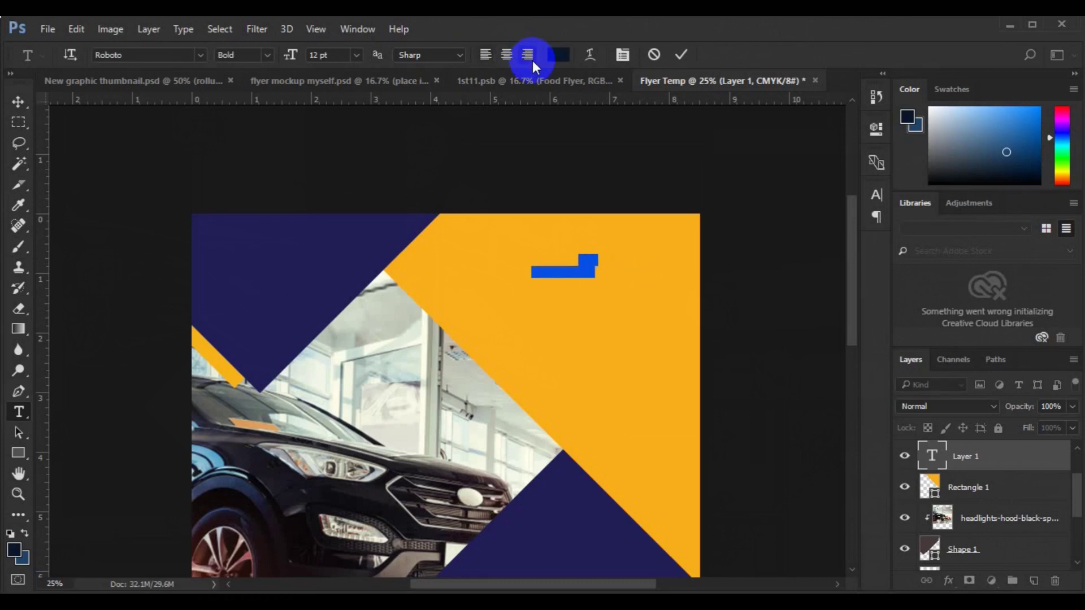
left_click(18, 102)
left_click_drag(543, 273, 660, 263)
Change only the word WE in the headline to the Light font style
left_click(18, 412)
left_click(670, 247)
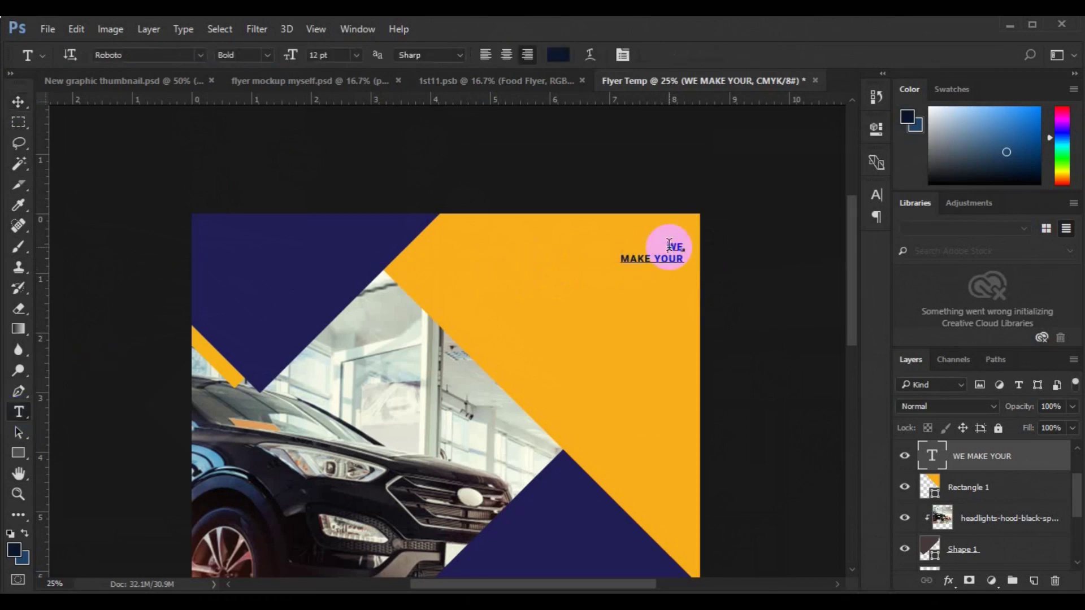
key("ctrl+a")
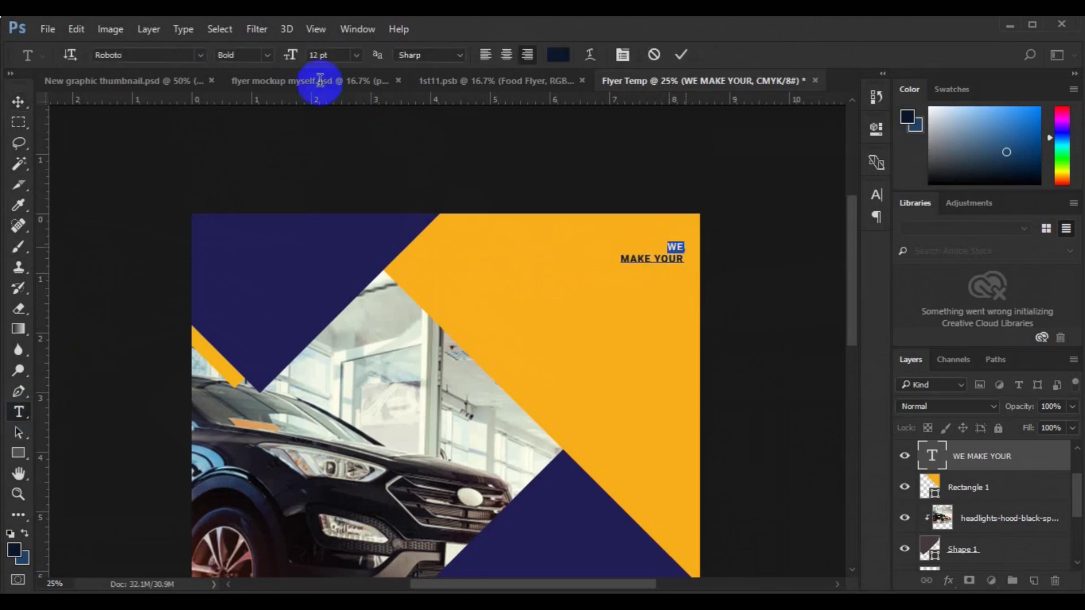
left_click(267, 55)
left_click(264, 83)
left_click(19, 101)
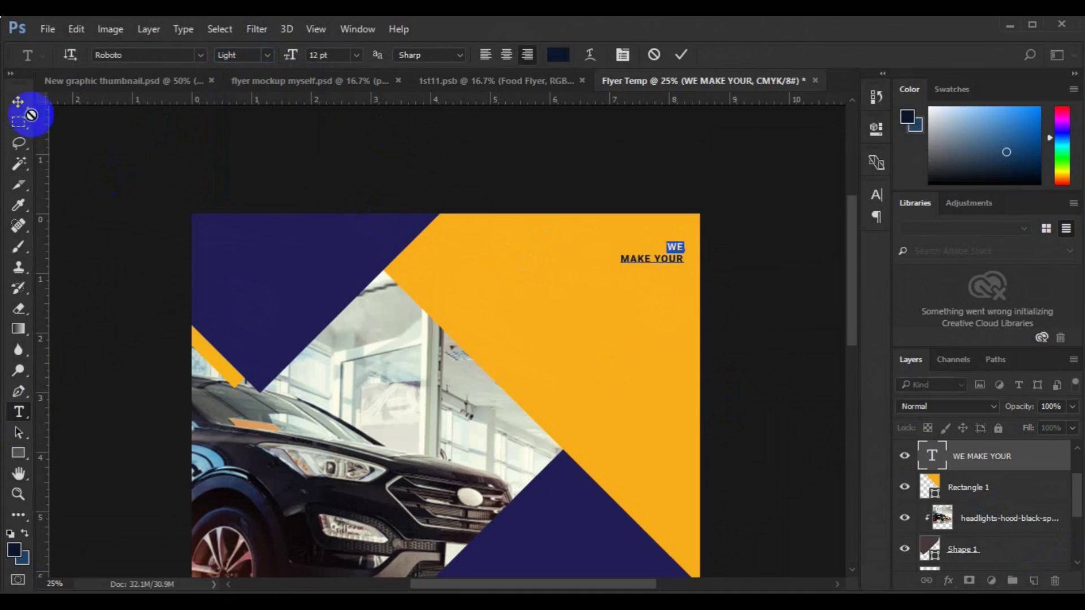
Add the text BUSINESS in Roboto Bold 24 pt on a new layer above Rectangle 1
left_click(991, 491)
left_click(1034, 580)
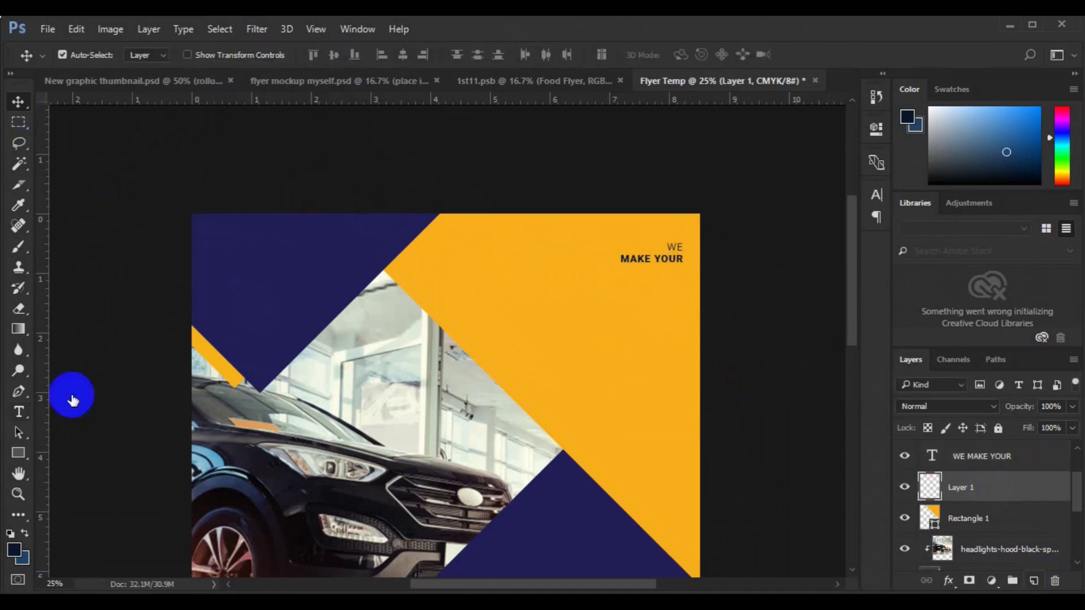
key("t")
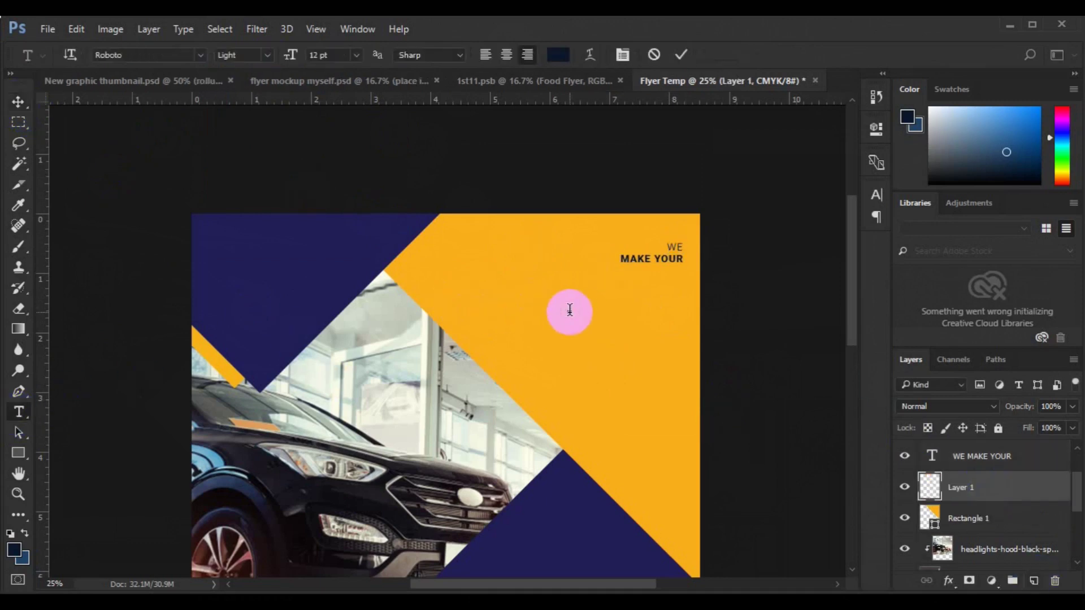
left_click(357, 55)
left_click(353, 252)
left_click(260, 55)
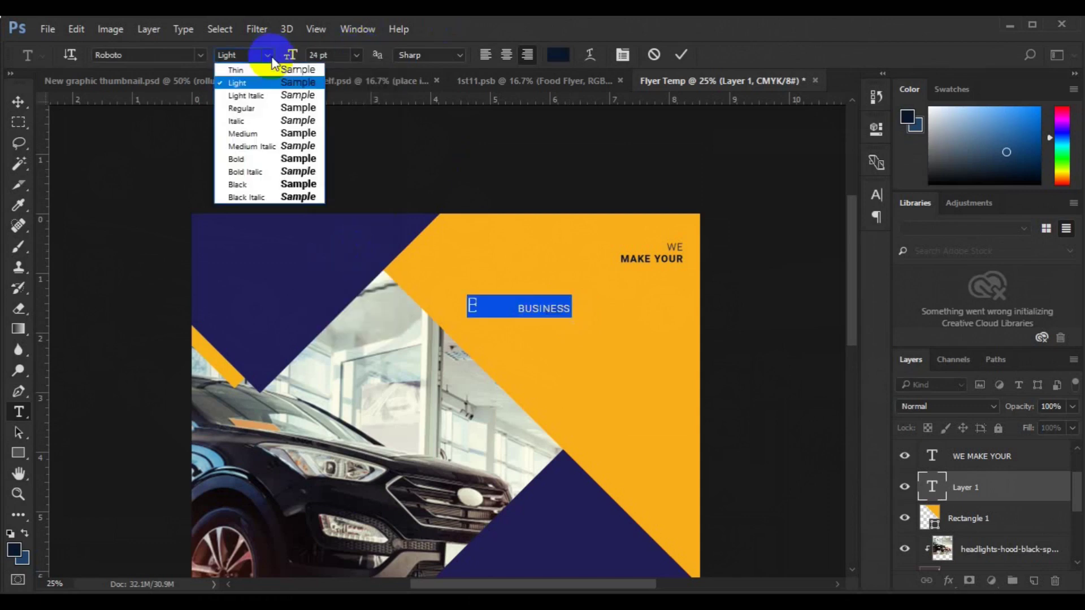
left_click(264, 163)
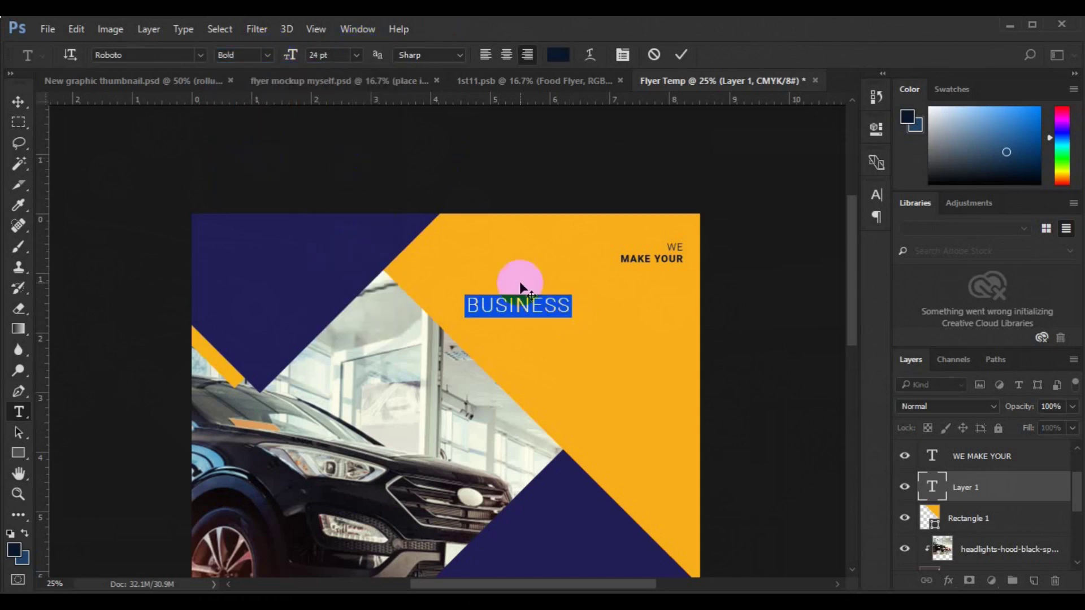
Move BUSINESS directly beneath MAKE YOUR and align the right edges of the two text layers
left_click(17, 103)
left_click_drag(510, 312, 621, 279)
left_click(949, 456, "shift")
left_click(423, 55)
Add the text MORE CREATIVE in Roboto Light 12 pt and place it directly beneath BUSINESS
left_click(20, 412)
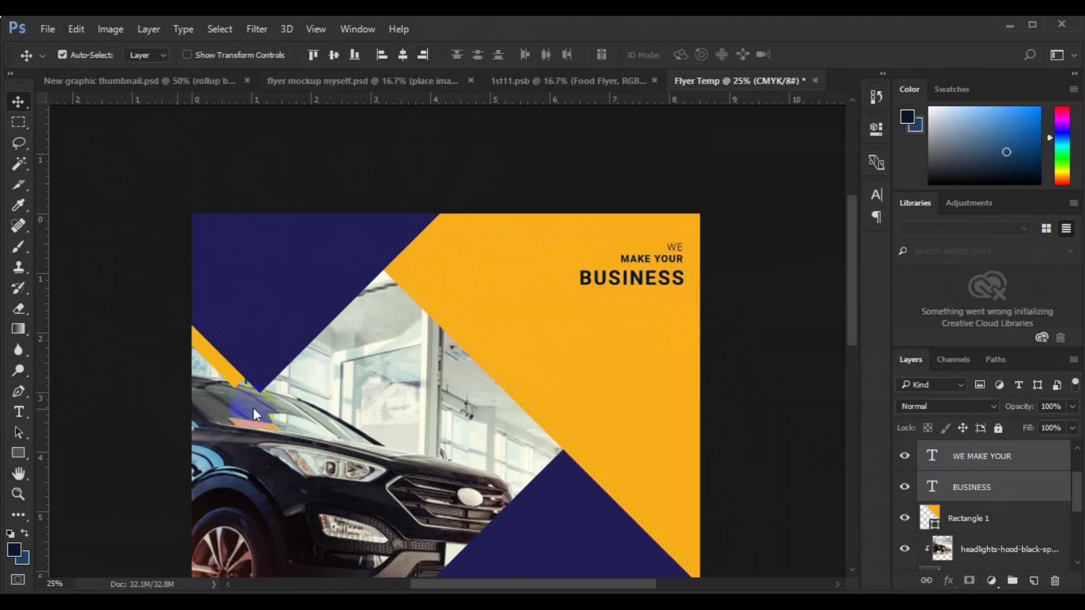
left_click(540, 346)
left_click(266, 55)
left_click(238, 82)
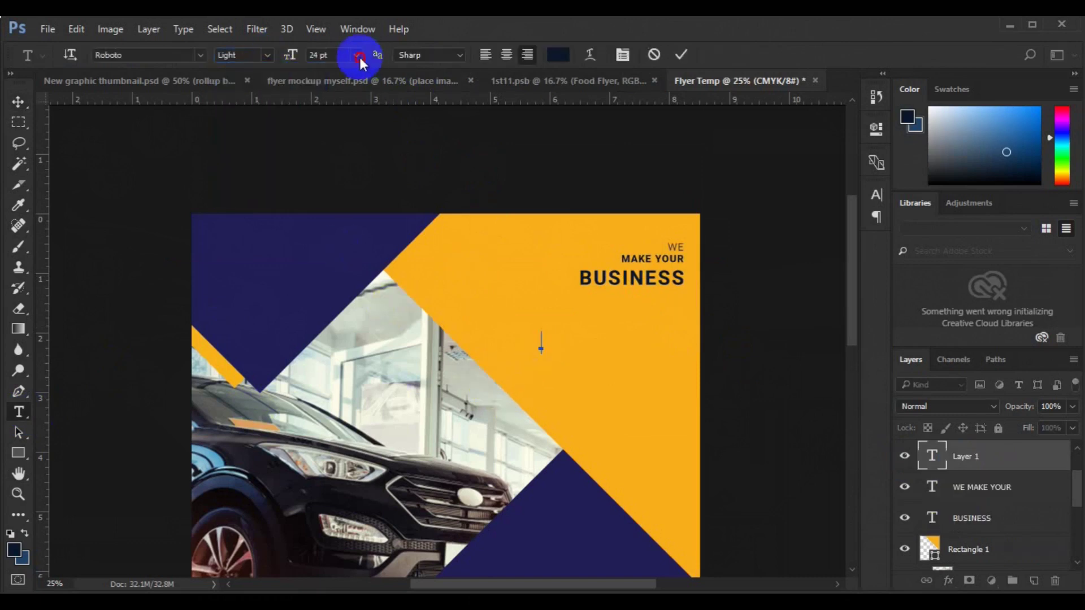
left_click(356, 55)
left_click(345, 179)
type("MORE CREATIVE")
left_click(18, 102)
left_click_drag(488, 351, 647, 295)
Align the right edges of the three headline text layers and group them
left_click(982, 487, "ctrl")
left_click(423, 55)
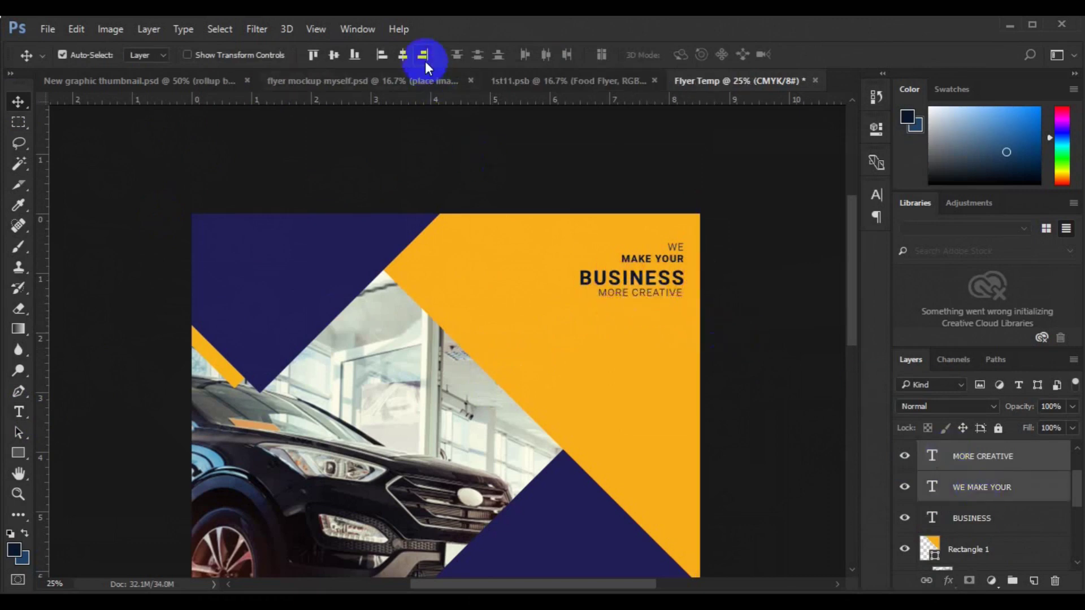
left_click(969, 518, "ctrl")
left_click(422, 54)
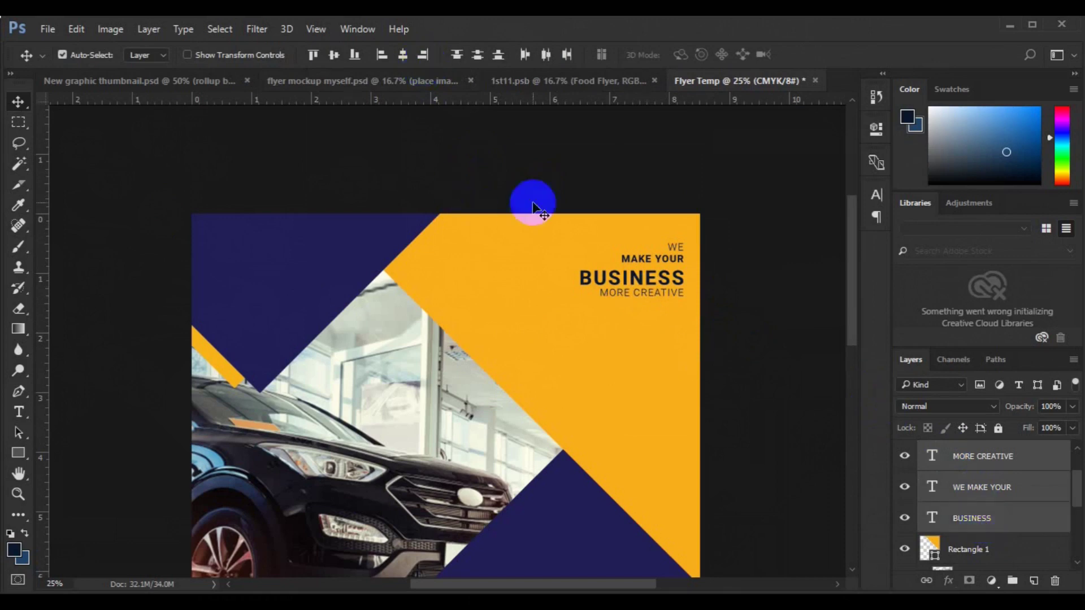
key("ctrl+g")
Draw a horizontal line about 168 px long beneath MORE CREATIVE with no fill and a 10 px white stroke
key("p")
left_click(149, 55)
left_click(78, 85)
left_click(206, 55)
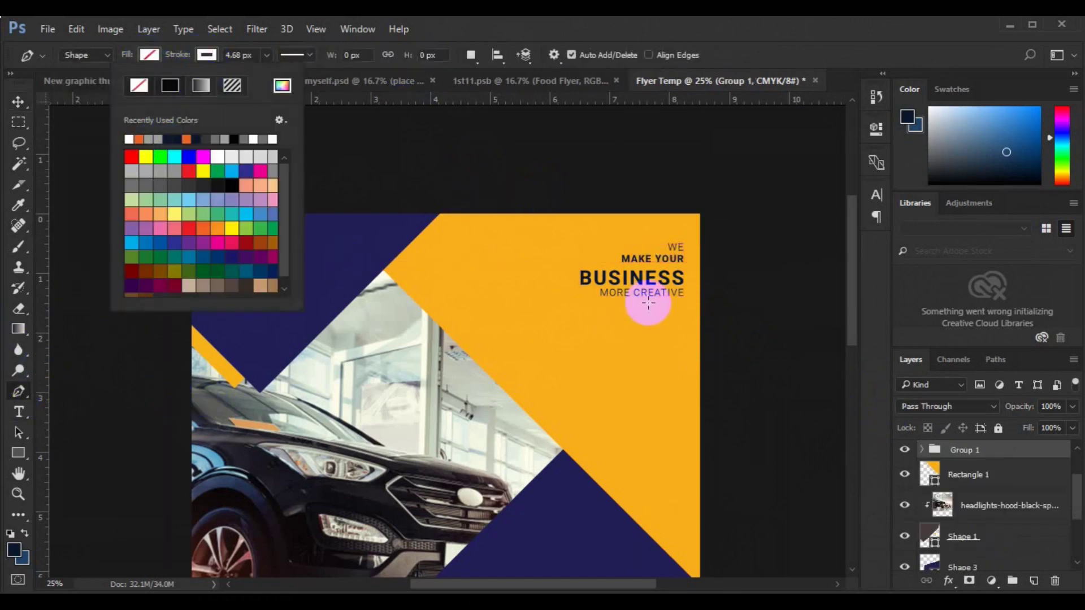
left_click(648, 303)
left_click(682, 302, "shift")
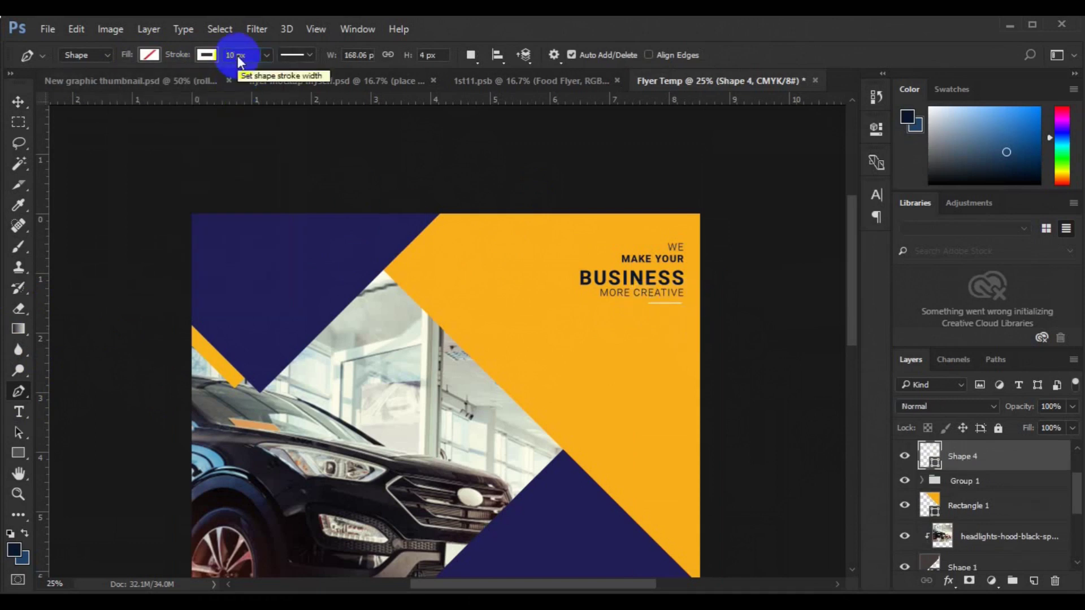
Align the white line's right edge with the headline text and move its layer into Group 1
left_click(18, 102)
left_click(949, 480, "ctrl")
left_click(418, 61)
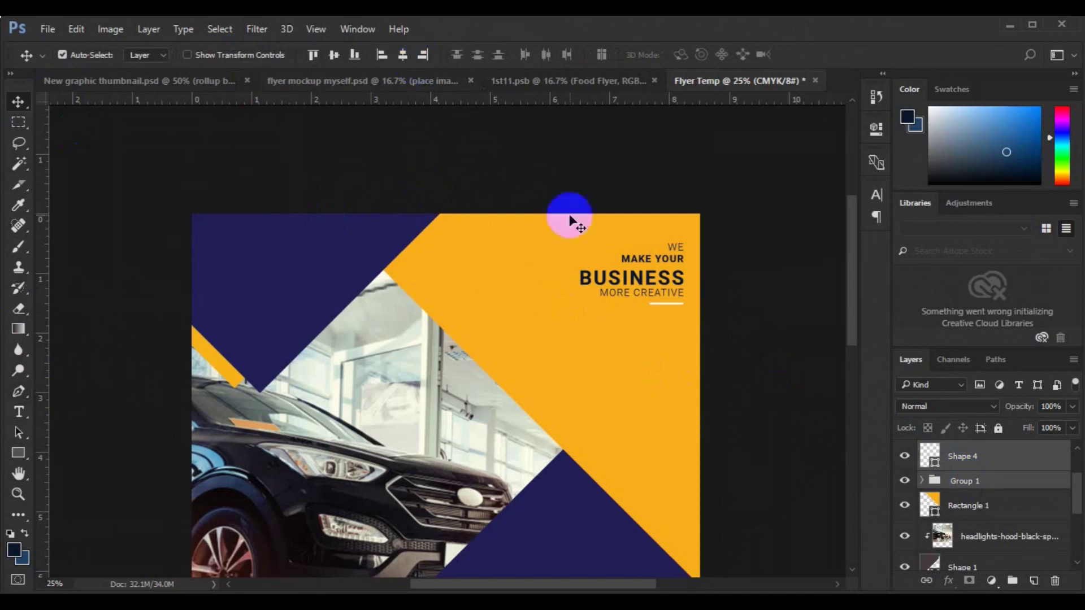
left_click(961, 458)
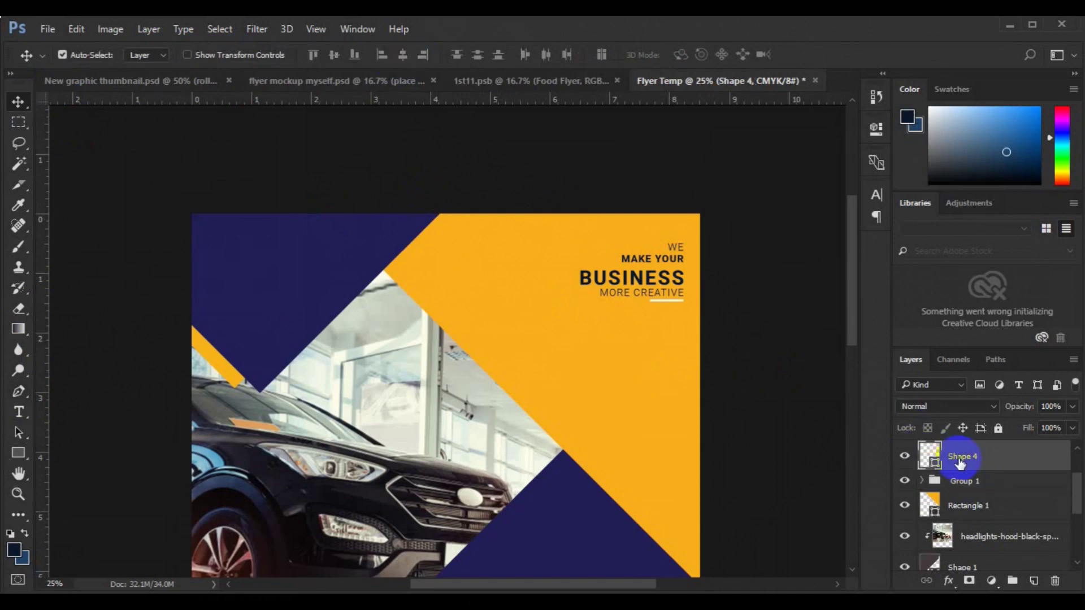
left_click_drag(962, 460, 955, 480)
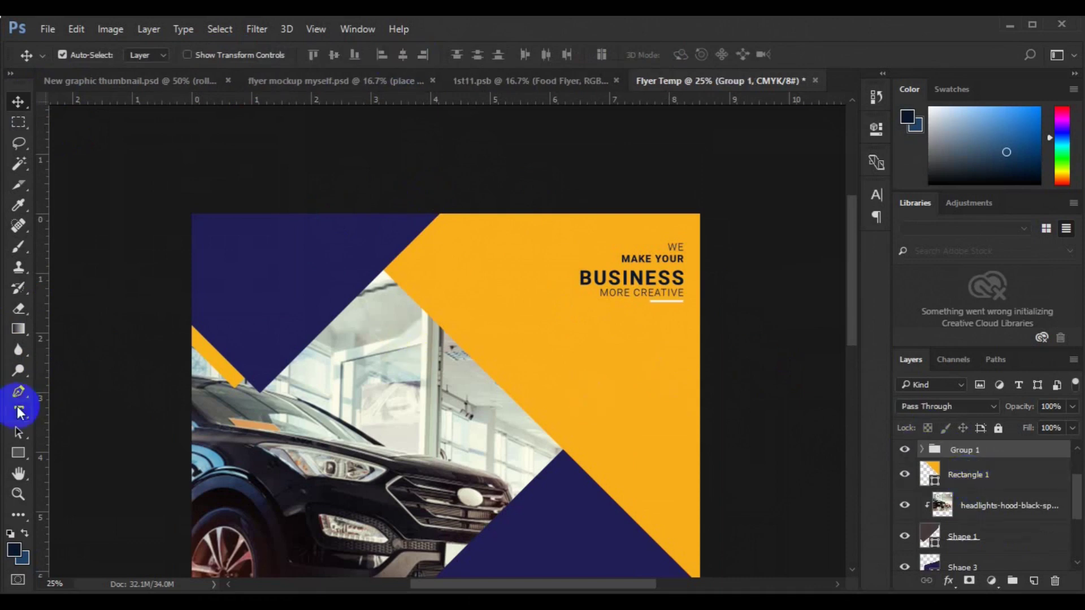
Add a white Roboto Medium 12 pt Lorem ipsum paragraph in a text box below the headline on the gold shape
left_click(19, 412)
left_click(266, 55)
left_click(255, 134)
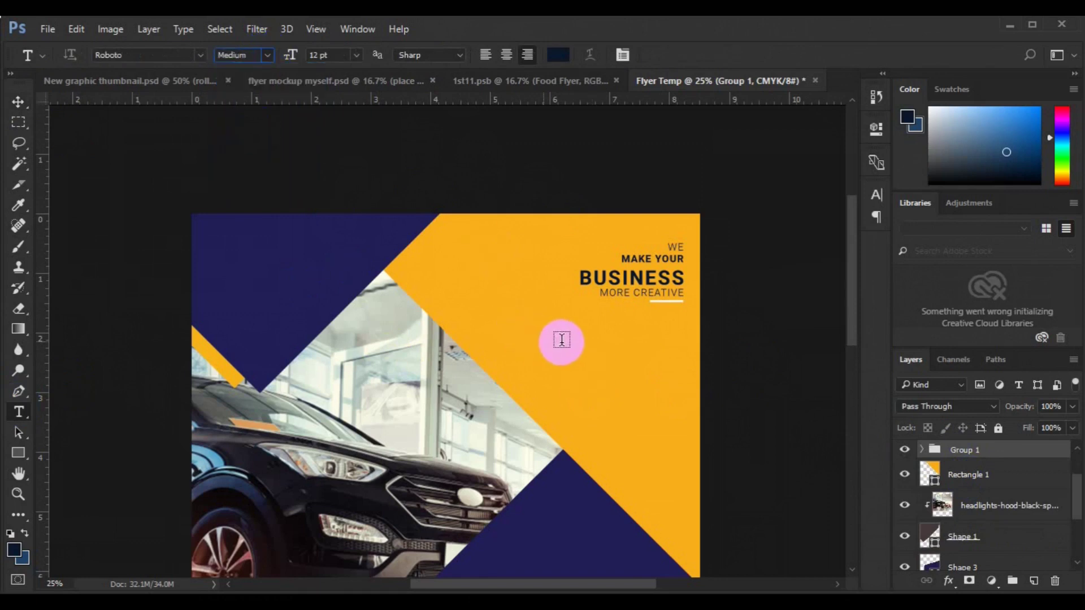
left_click_drag(683, 403, 683, 415)
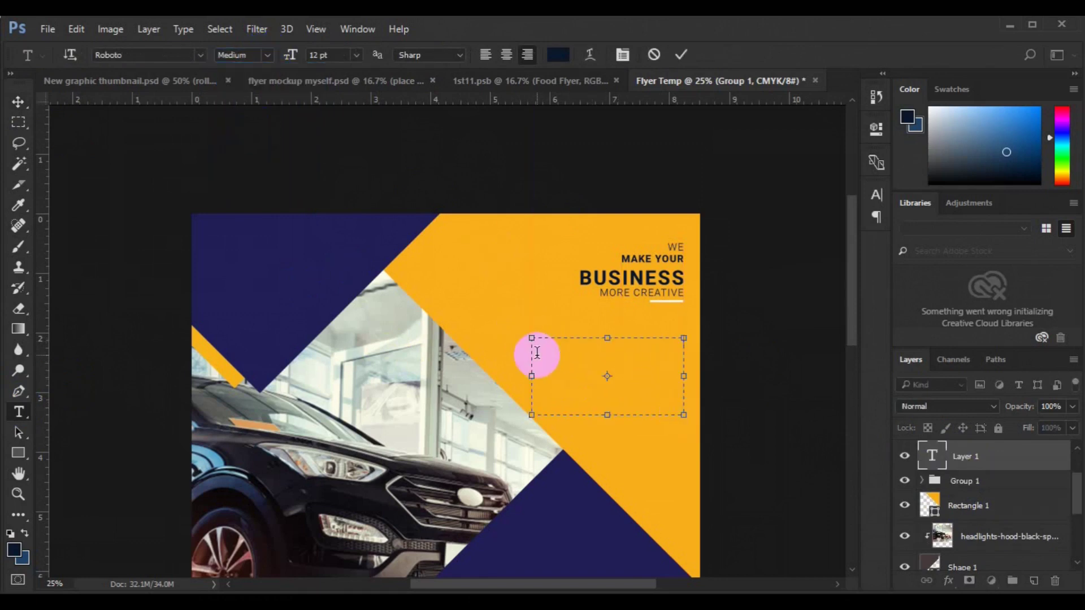
left_click(558, 55)
left_click(664, 154)
left_click(1000, 147)
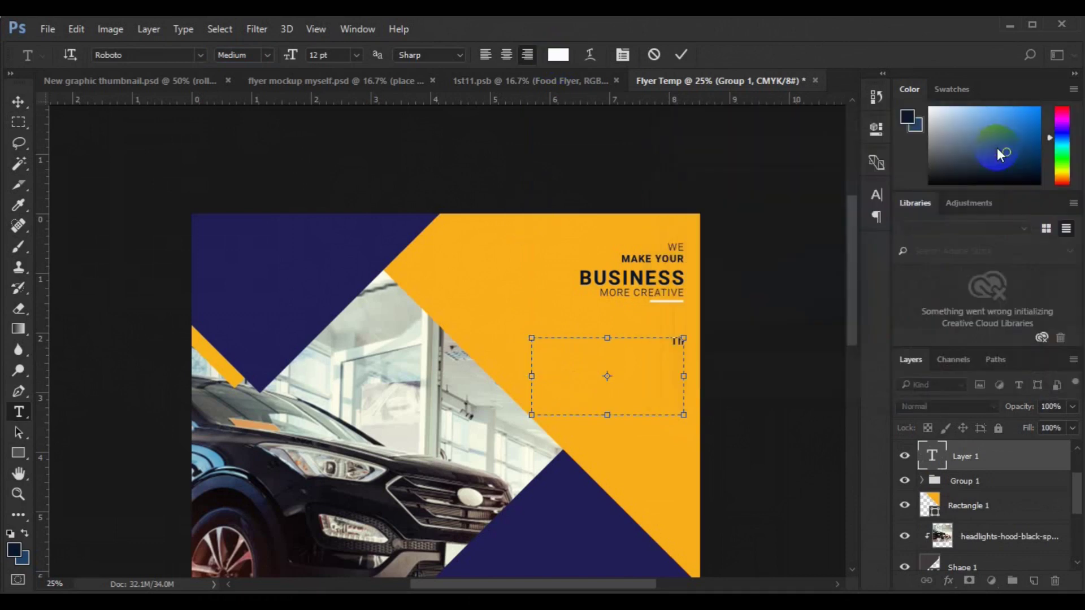
type("Lorem ipsum dolor sit amet, consectetur adipiscing elit. Etiam vitae lectus facilisis, venenatis est in, varius nisl. Quisque ultrices bibendum orci eu suscipit.")
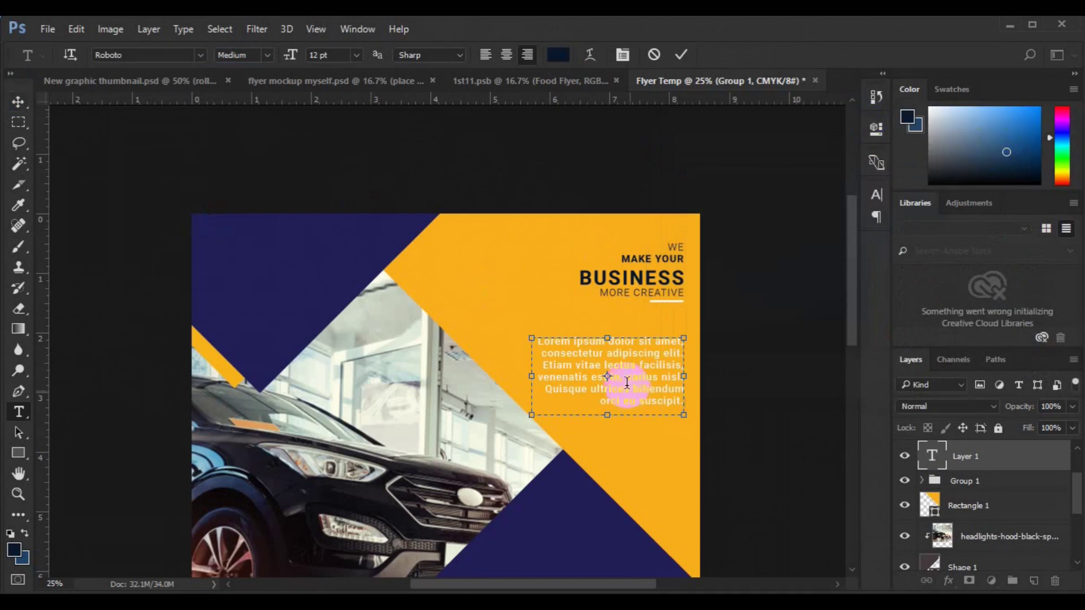
Format the Lorem ipsum paragraph as 10 pt justified text and move it up beneath the white line
key("ctrl+a")
key("ctrl+c")
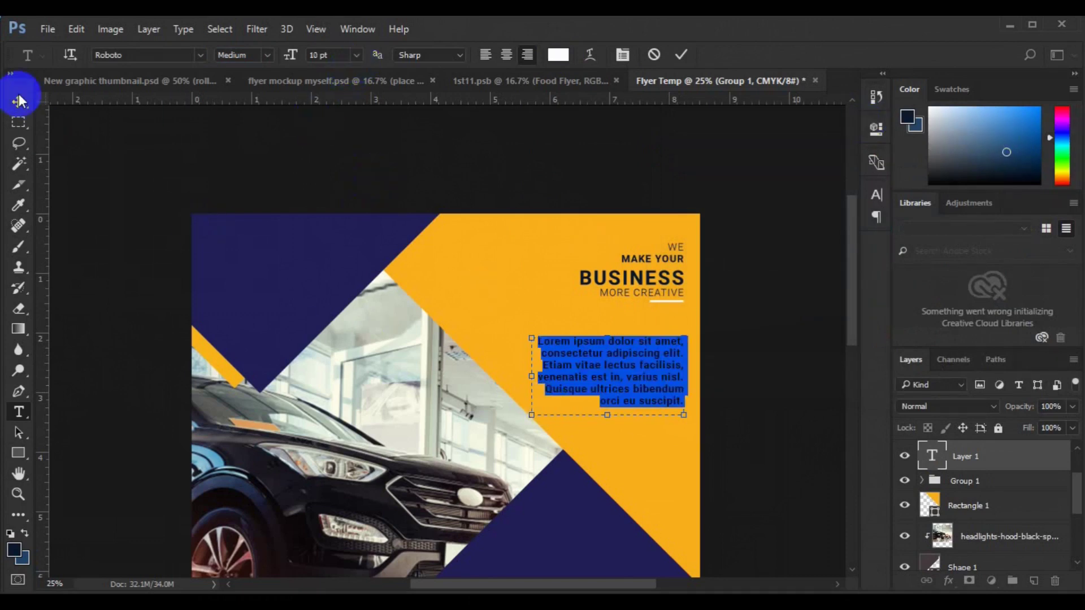
left_click(19, 102)
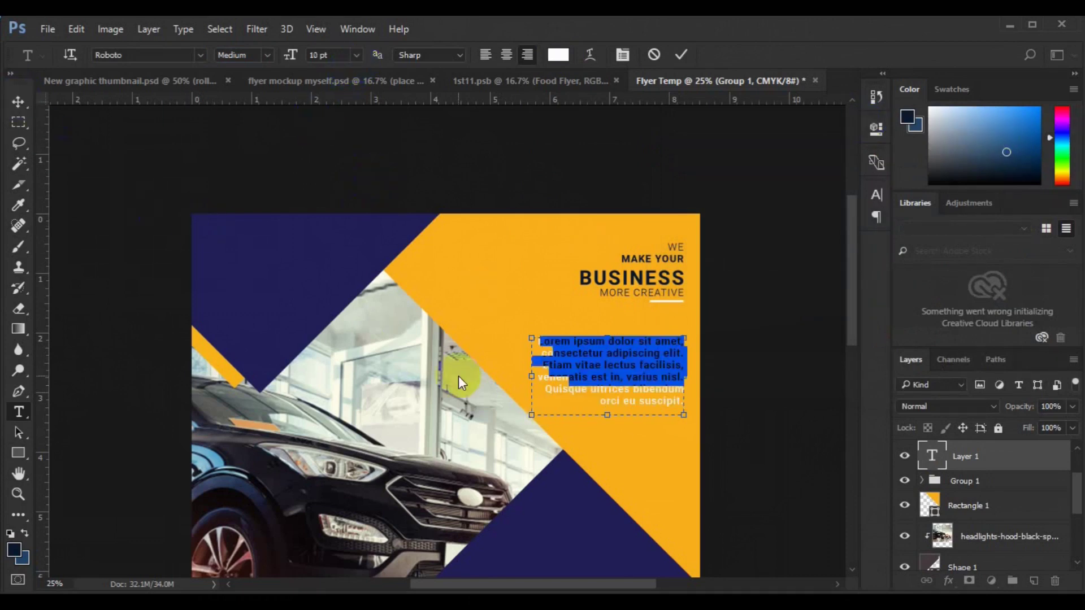
mouse_move(649, 342)
left_mouse_down()
mouse_move(635, 317)
mouse_move(637, 329)
left_mouse_up()
Scale the paragraph and Group 1 together to about 119% and position them inside the gold shape's right margin
left_click(972, 489, "shift")
key("ctrl+t")
left_click_drag(645, 309, 695, 406)
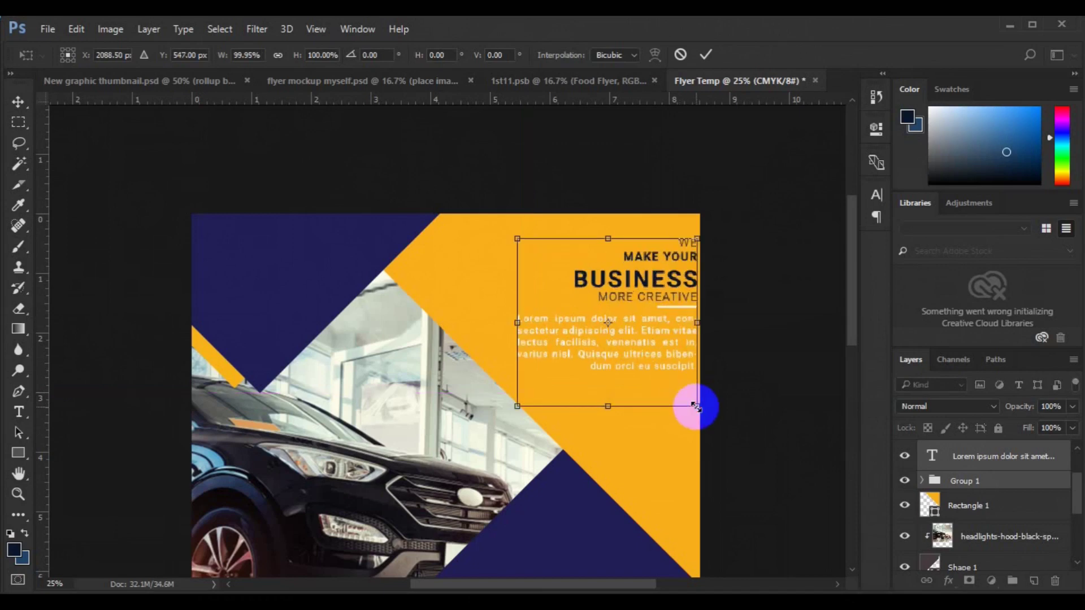
left_click_drag(662, 345, 646, 350)
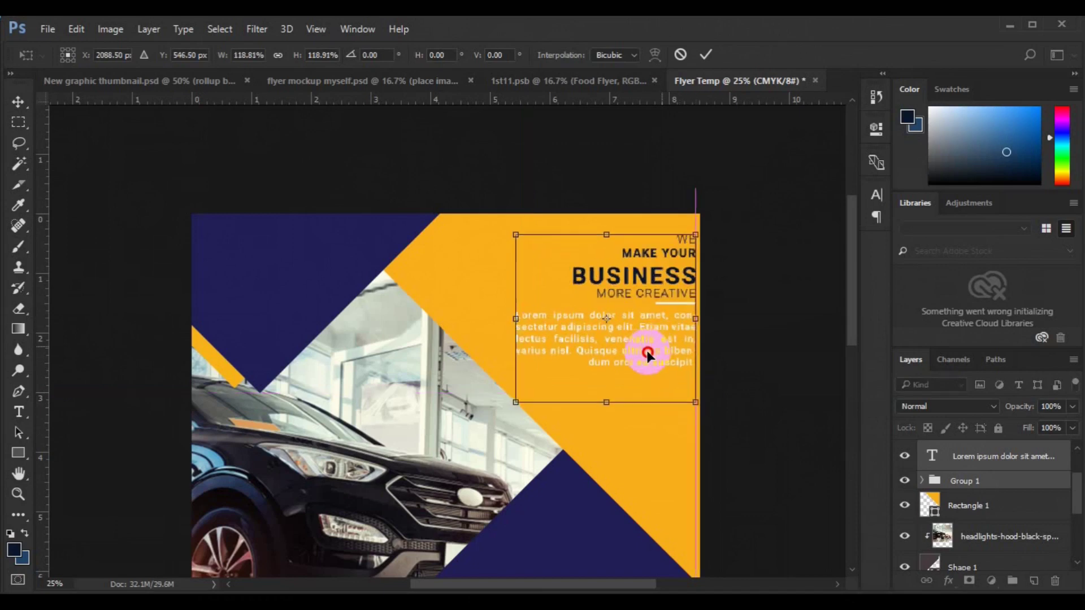
key("Return")
Add the text We Provide in white Roboto Medium 10 pt on the large dark blue shape, on a new layer
key("h")
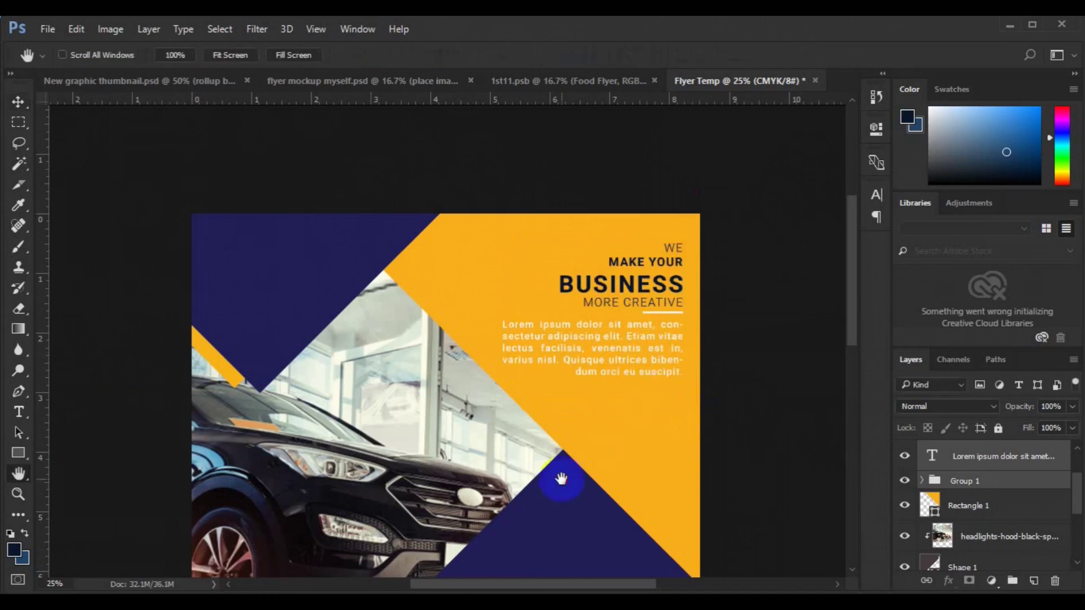
scroll(565, 435, "down", 5)
left_click_drag(646, 255, 654, 320)
left_click(626, 452)
left_click(19, 412)
left_click(1033, 581)
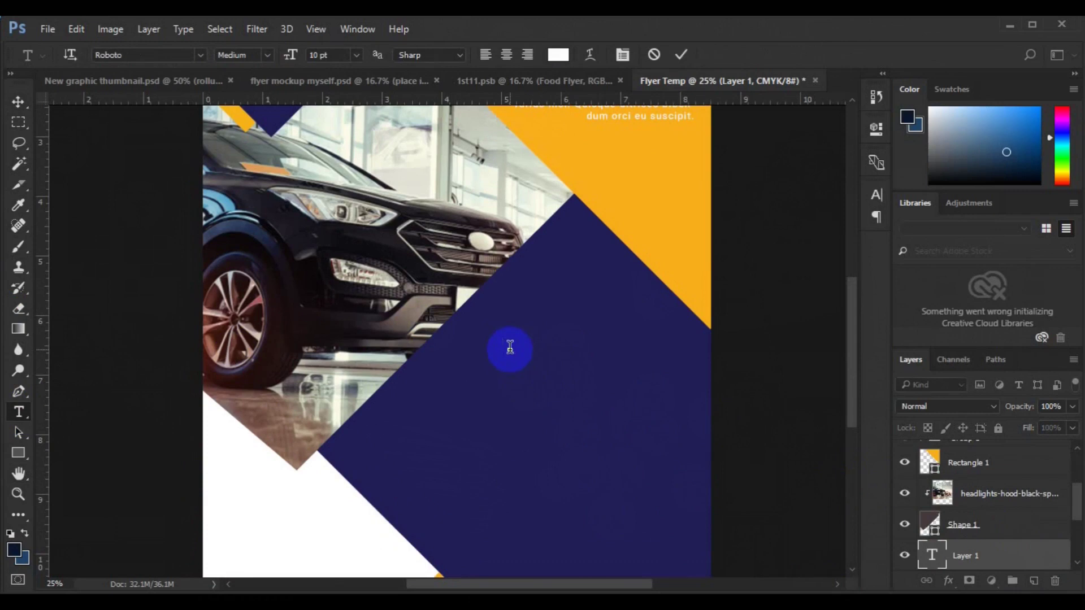
Set the tracking of the We Provide text to 0 and its colour to white
key("ctrl+t")
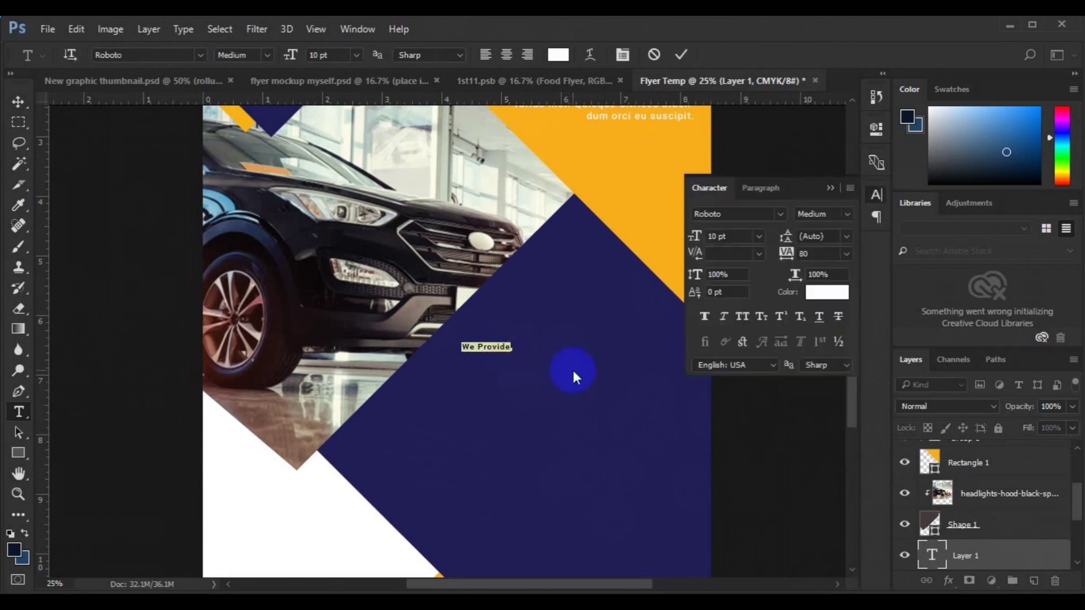
left_click(846, 256)
left_click(836, 382)
left_click(558, 54)
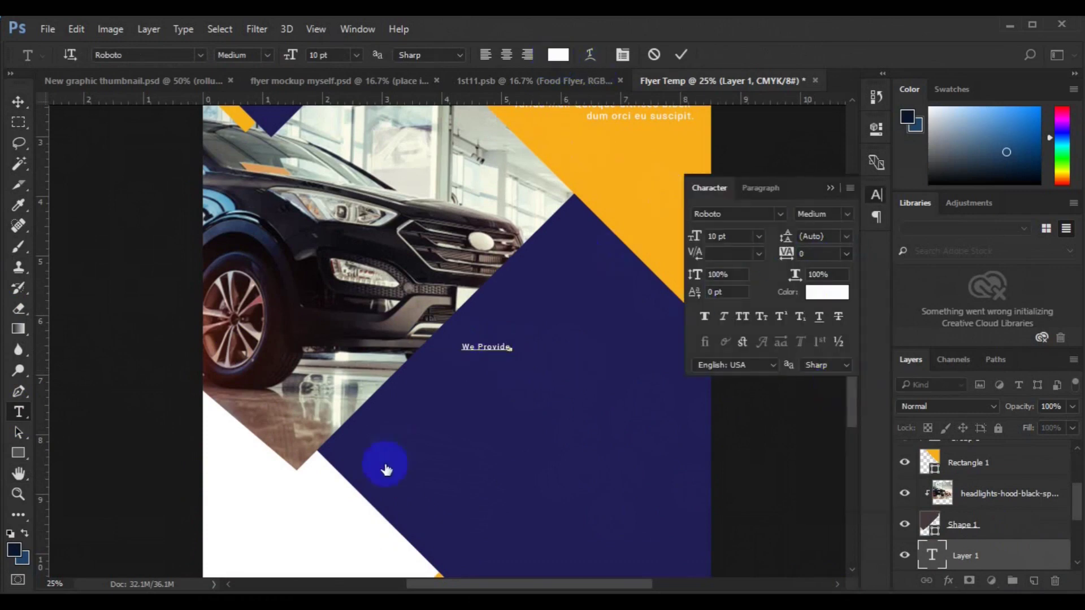
left_click(1017, 151)
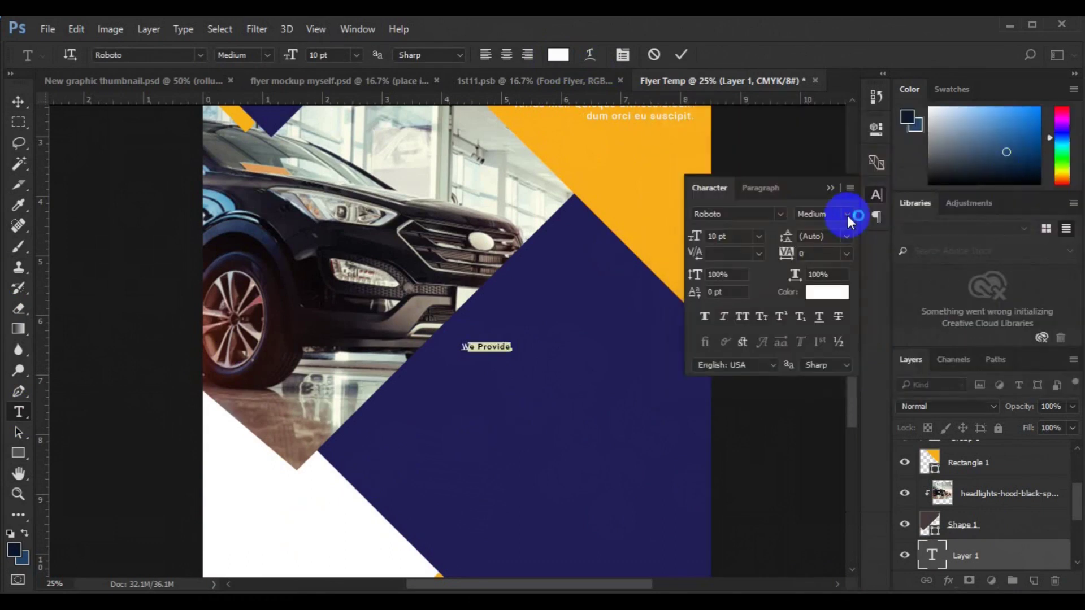
Set the We Provide text to Roboto Light 12 pt and move it to the large blue shape's right margin
left_click(839, 240)
left_click(618, 206)
left_click(357, 55)
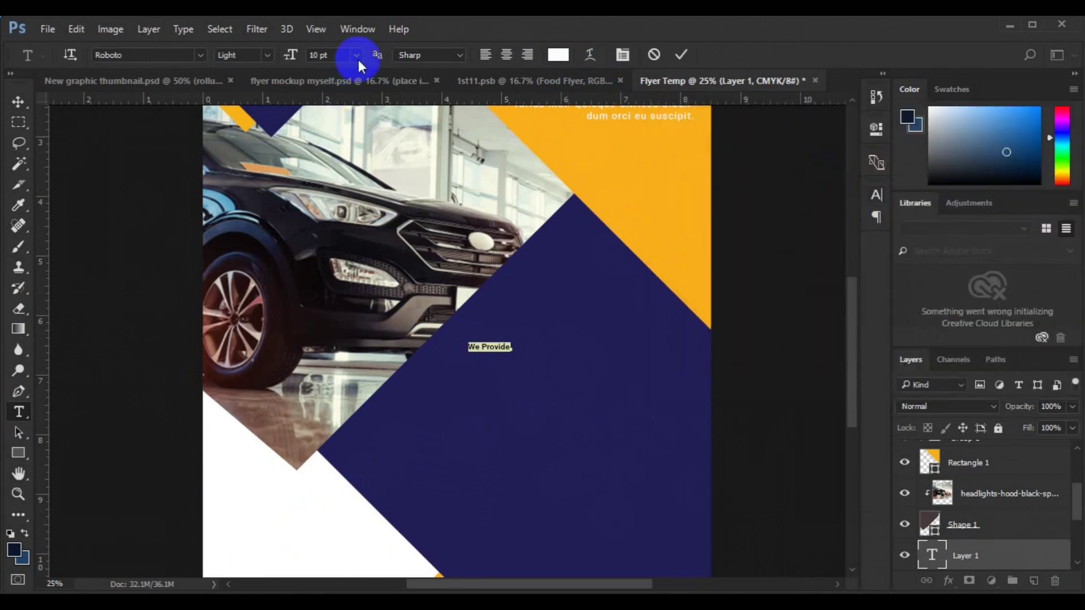
left_click(18, 102)
left_click(500, 351)
left_click_drag(501, 351, 683, 330)
Add a second line reading The Best Services beneath We Provide and format that line as bold gold text
key("t")
left_click(684, 327)
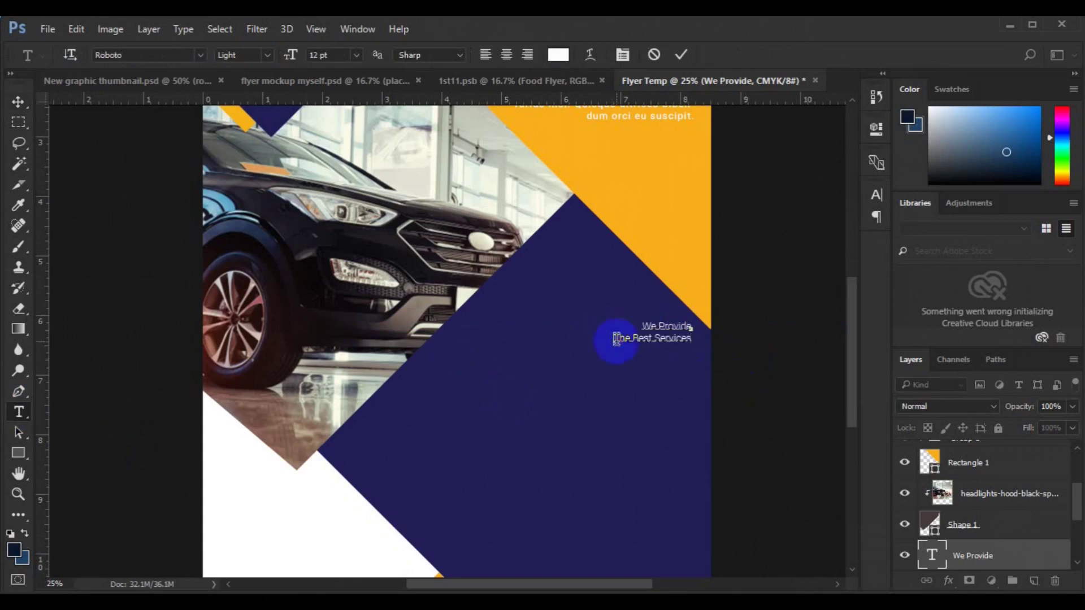
triple_click(617, 339)
left_click(268, 58)
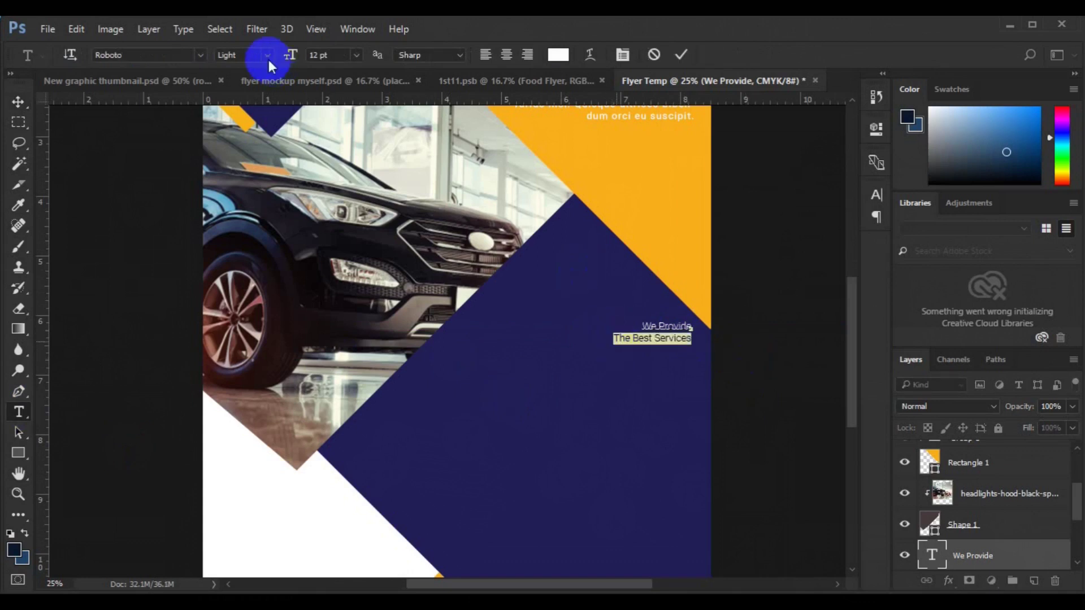
left_click(266, 169)
left_click(595, 183)
left_click(1032, 149)
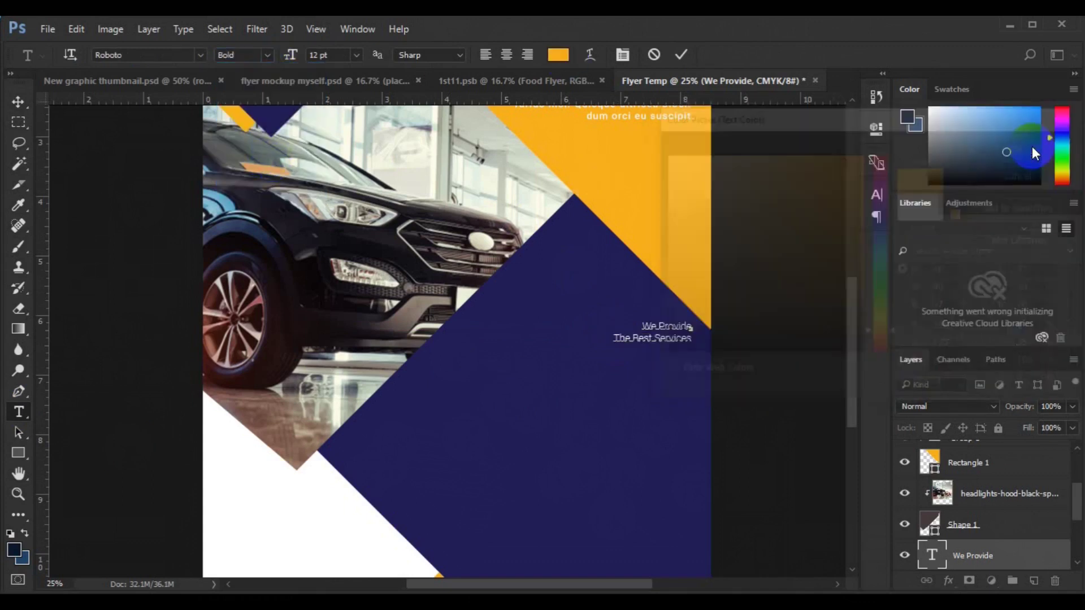
left_click(18, 105)
Create a paragraph box about 2.75 by 0.76 in beneath the heading on a new layer, paste the Lorem ipsum text and widen the box
key("ctrl+shift+alt+n")
key("t")
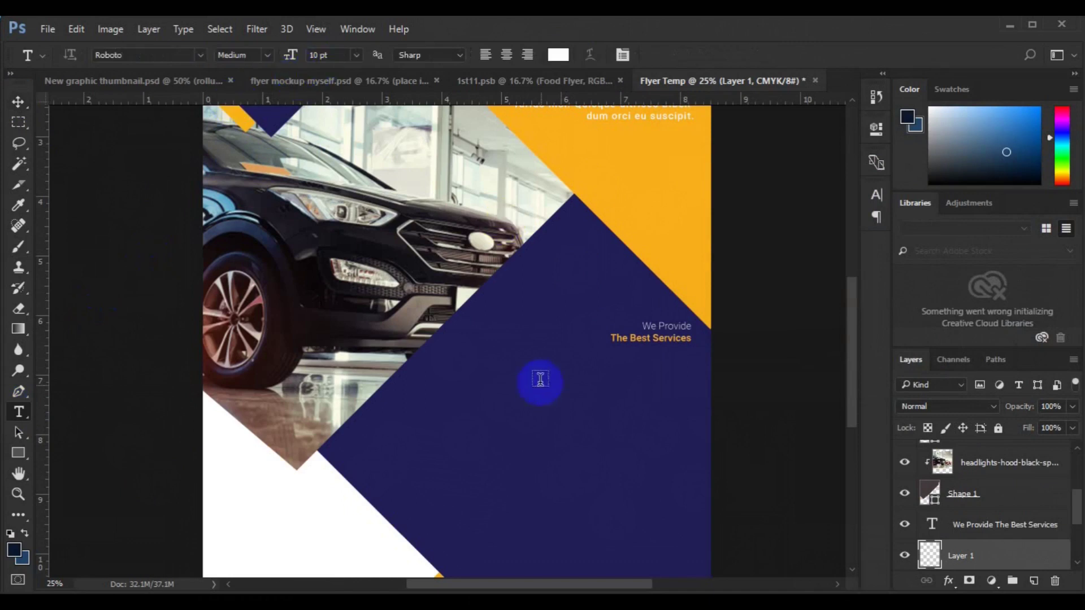
left_click_drag(688, 404, 691, 419)
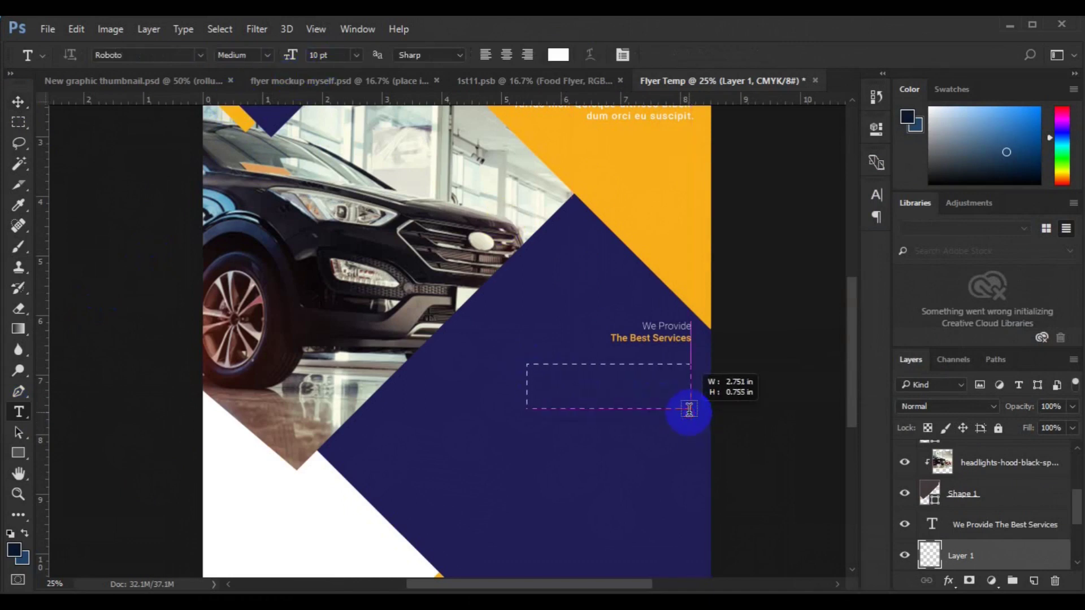
left_click_drag(690, 408, 690, 408)
key("ctrl+v")
left_click_drag(527, 386, 496, 390)
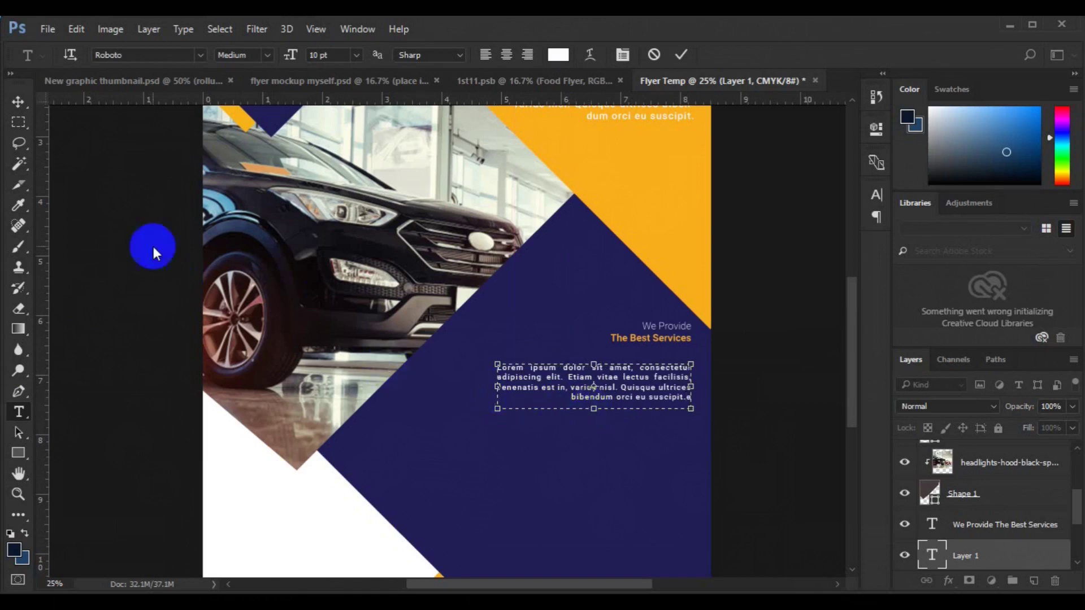
Move the Lorem ipsum paragraph up beneath The Best Services and align the two text layers by their right edges
left_click(18, 102)
left_click_drag(654, 379, 649, 359)
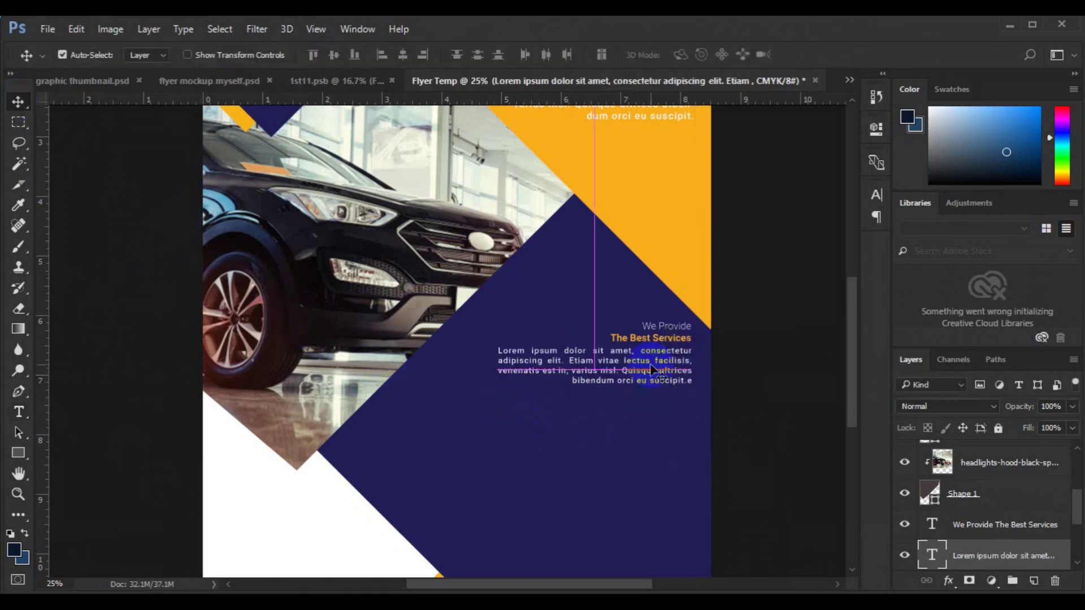
left_click(969, 524, "shift")
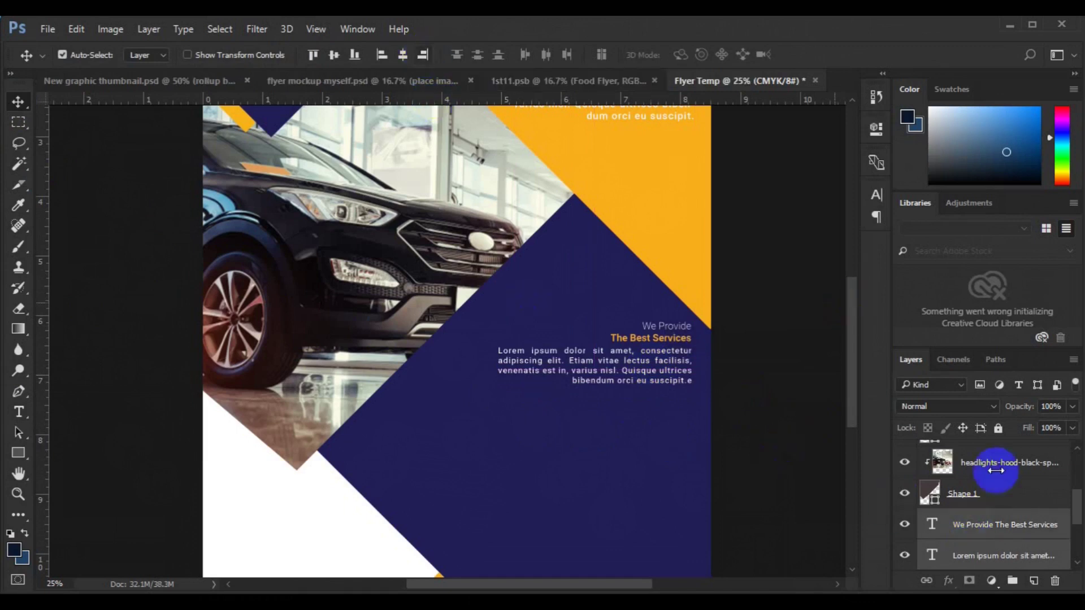
left_click(1012, 570)
Draw a 144 px circle with gold fill and no stroke, and place it beneath the paragraph's right end
key("h")
left_click_drag(558, 390, 555, 354)
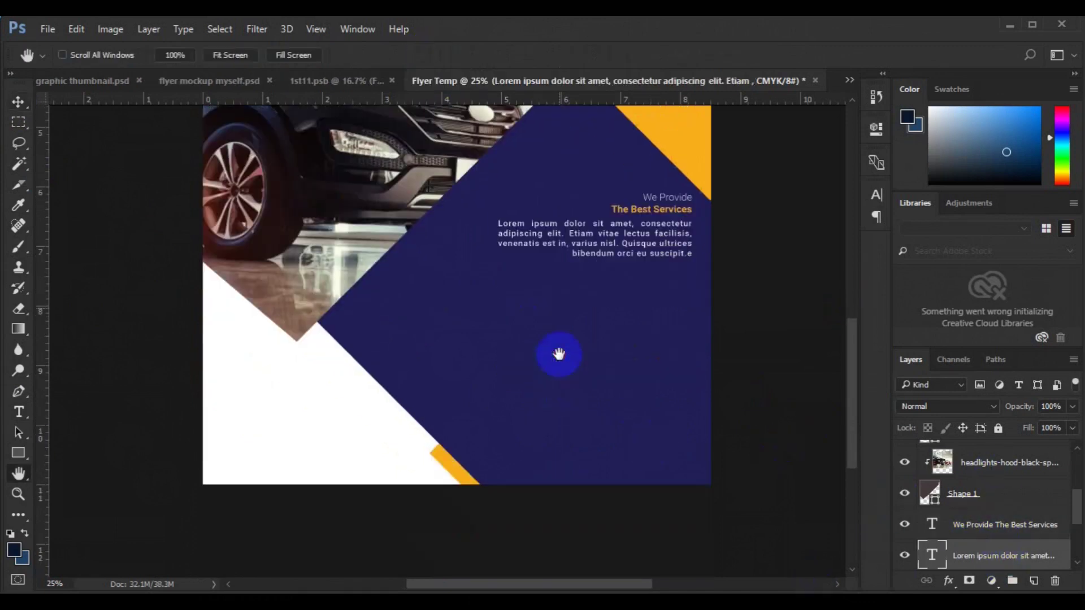
right_click(18, 453)
left_click(85, 485)
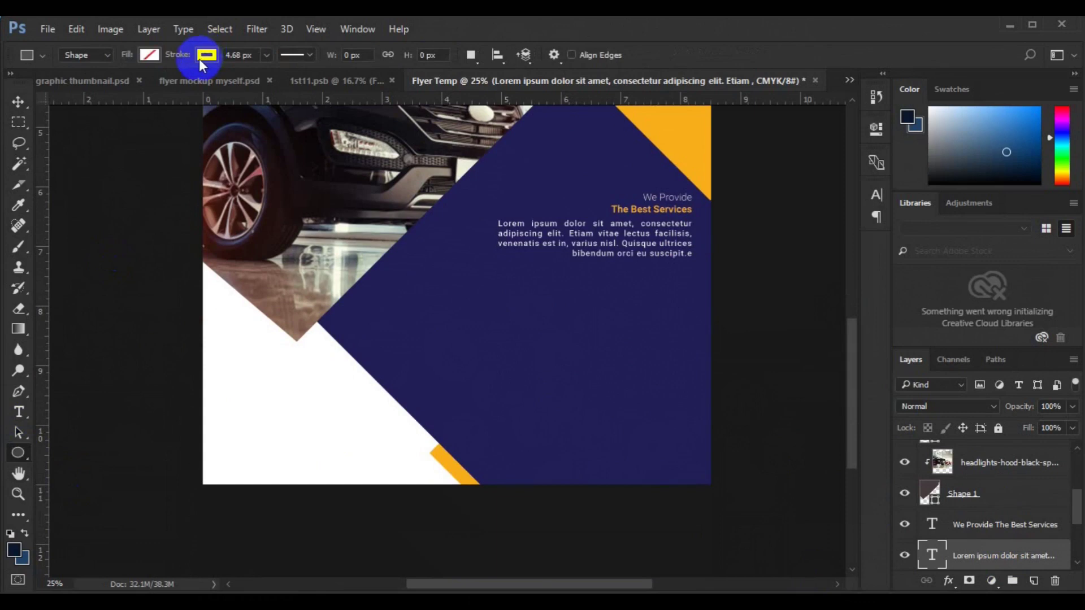
left_click(204, 54)
left_click(149, 54)
left_click(224, 85)
left_click(466, 467)
key("Return")
left_click_drag(656, 285, 668, 309)
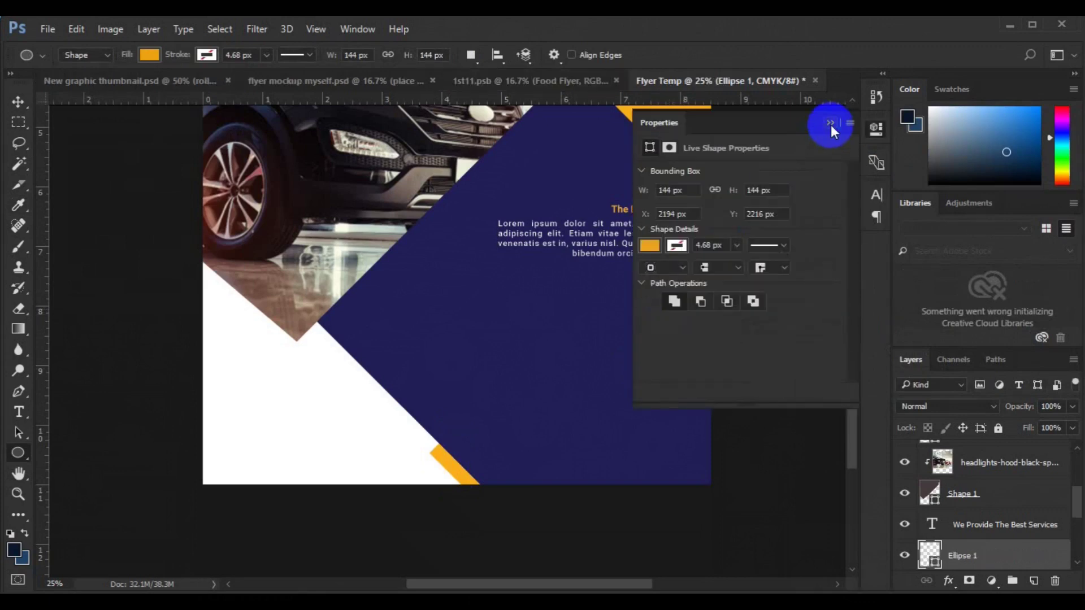
left_click(831, 126)
key("v")
left_click_drag(672, 292, 678, 294)
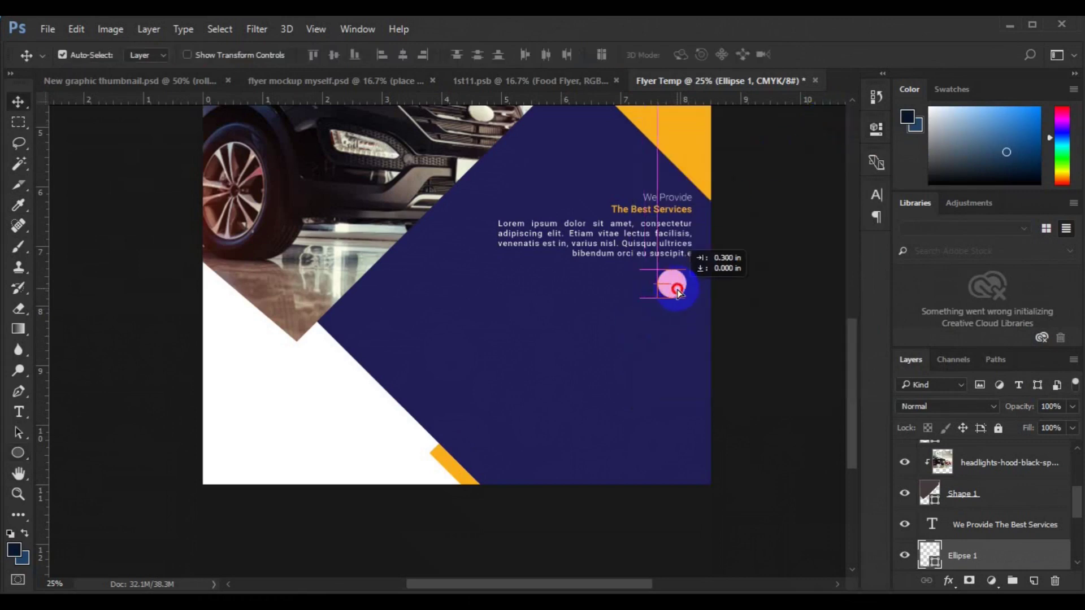
Draw the atom custom shape in dark blue, about 65 by 74 px, over the gold circle on a new layer
right_click(18, 452)
left_click(80, 538)
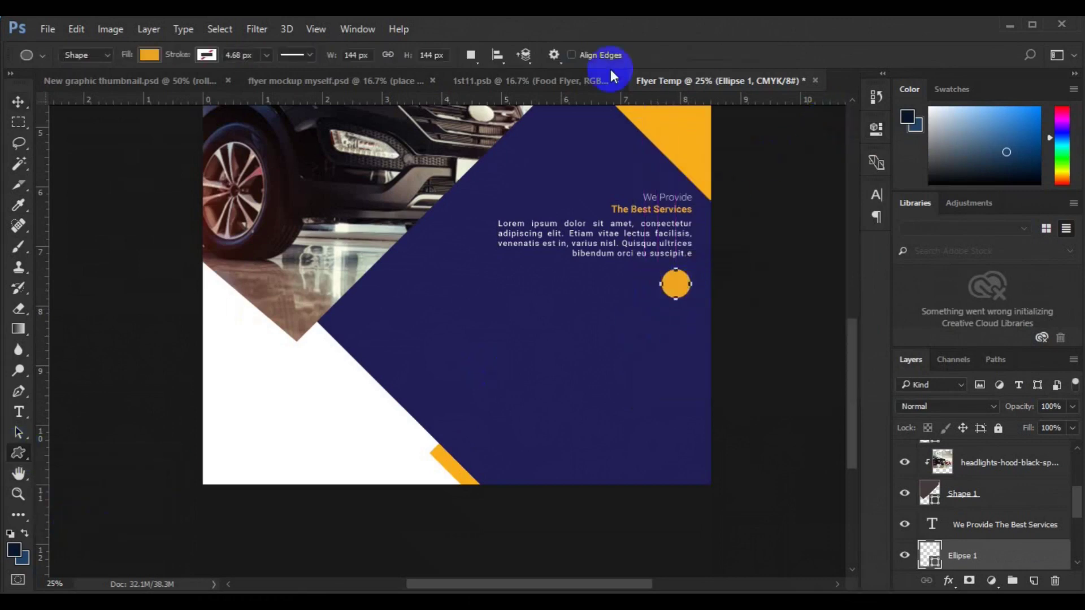
left_click(1033, 582)
left_click(625, 55)
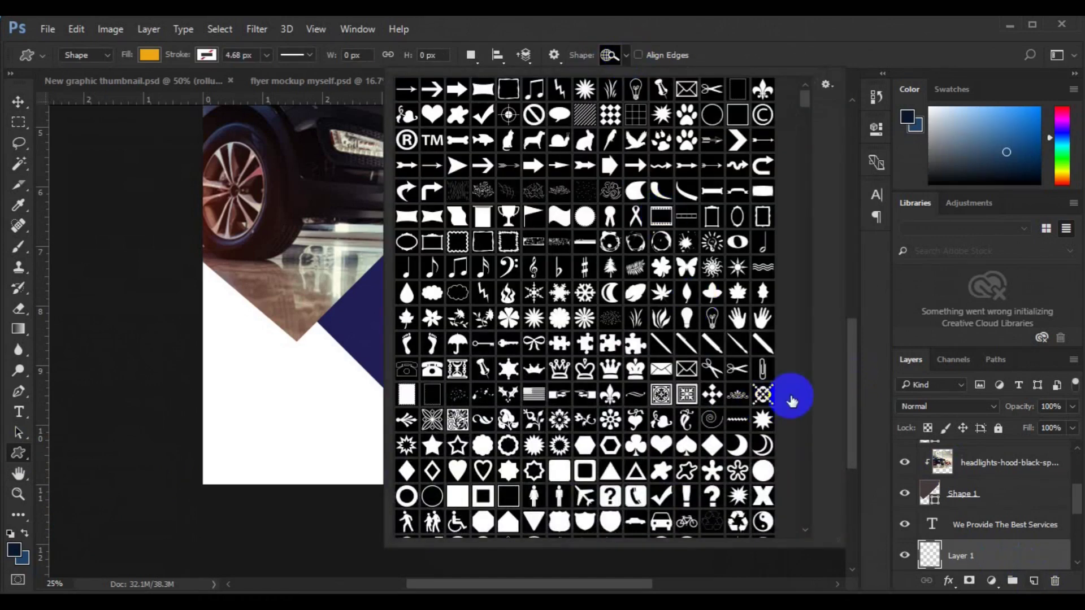
left_click_drag(806, 99, 808, 274)
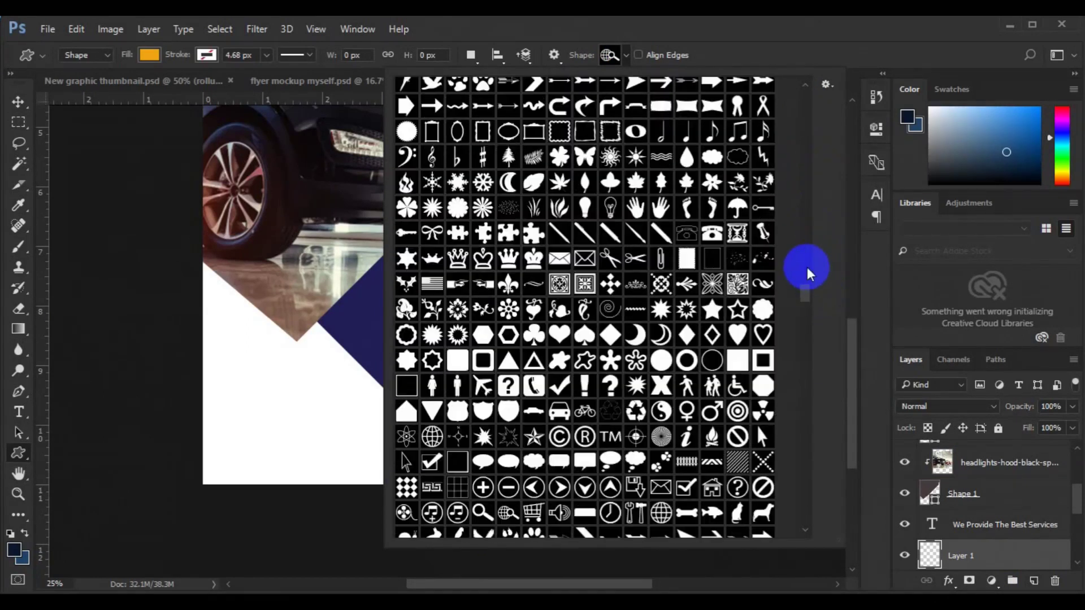
left_click(406, 436)
left_click(148, 54)
left_click(225, 85)
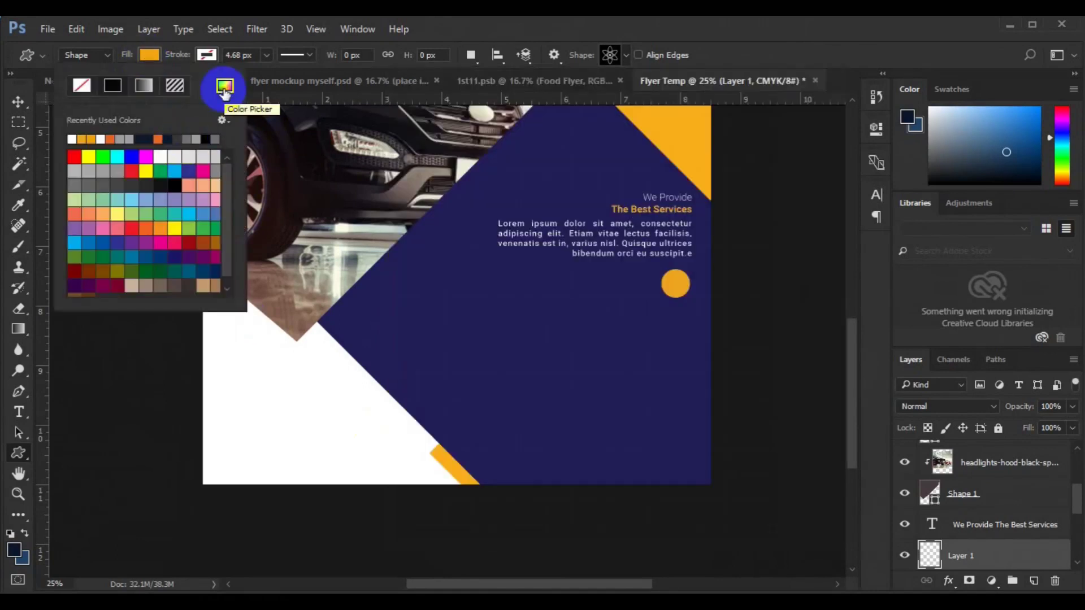
left_click(432, 276)
left_click(993, 142)
left_click_drag(670, 279, 675, 290)
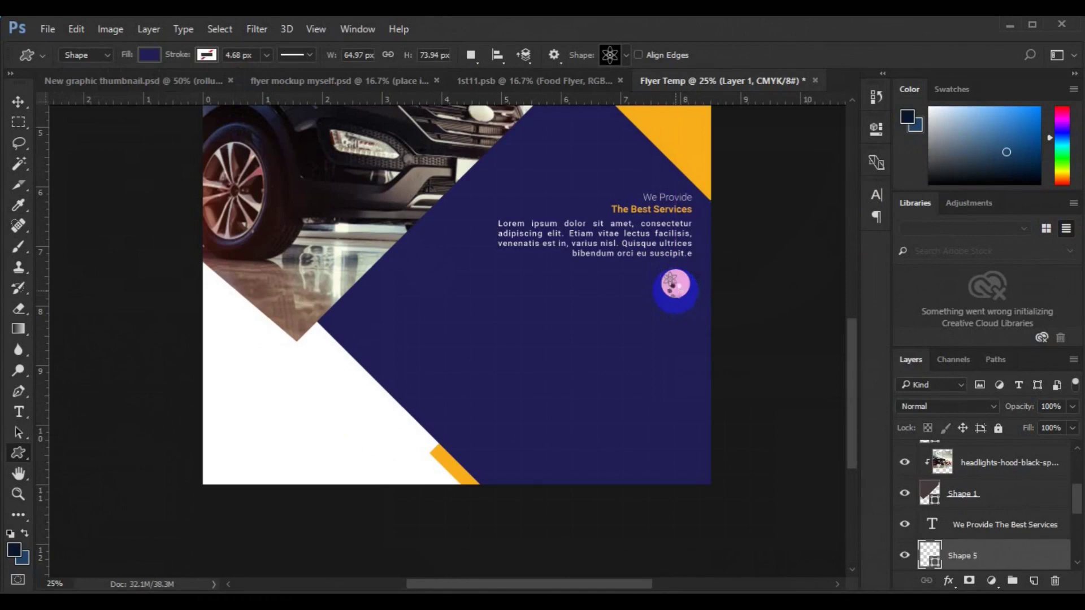
Align the atom shape with the gold circle's centre and scale it to about 135%
key("v")
left_click(1078, 561)
left_click(1000, 553, "shift")
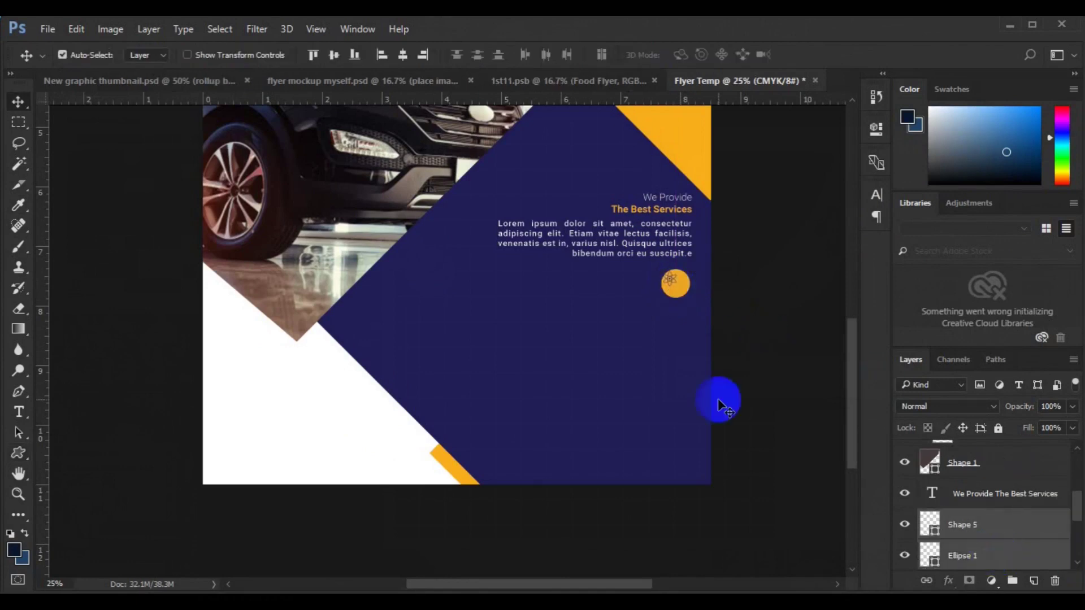
left_click(334, 54)
left_click(963, 556, "ctrl")
key("ctrl+t")
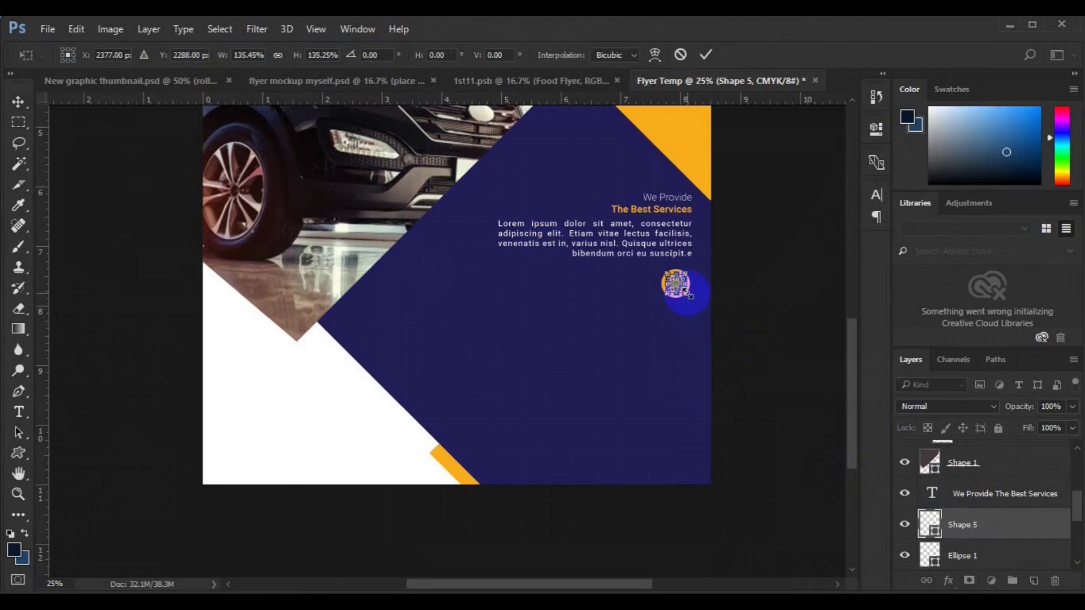
key("Return")
Re-centre the atom shape on the gold circle and group both layers as bus icon
left_click(963, 556, "shift")
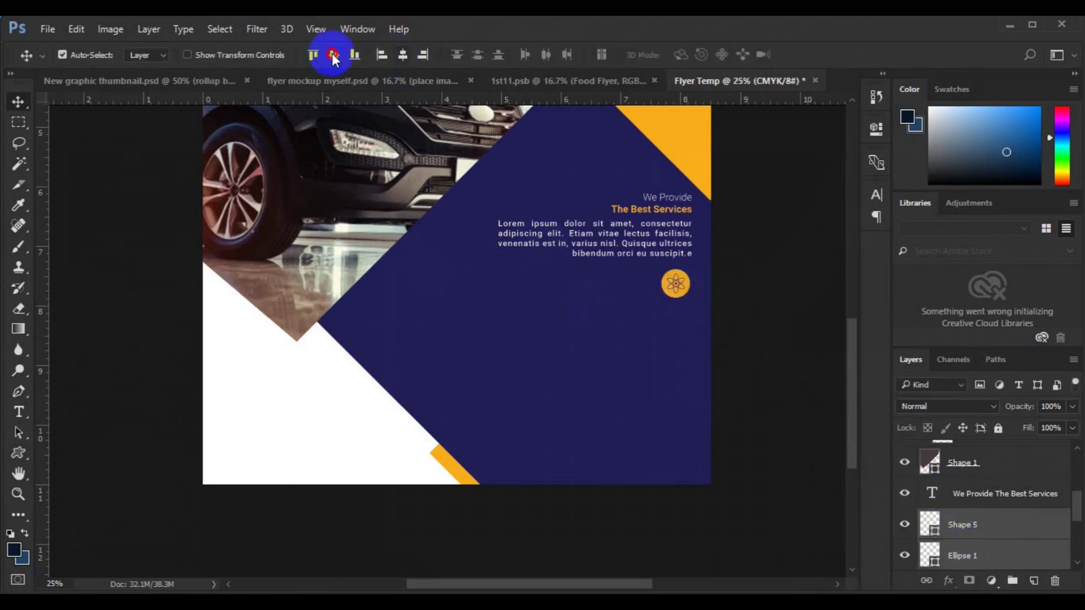
key("ctrl+g")
key("Return")
Add the text CREATIVE IDEAS in white Roboto Medium 10 pt and position it beside the atom icon, below the paragraph
left_click(19, 412)
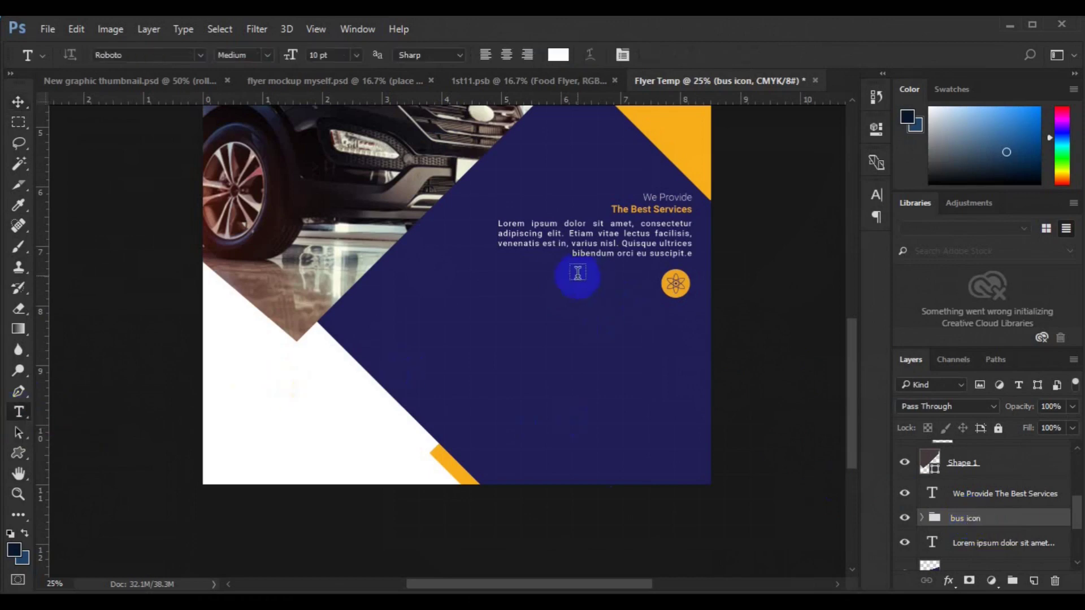
left_click(578, 273)
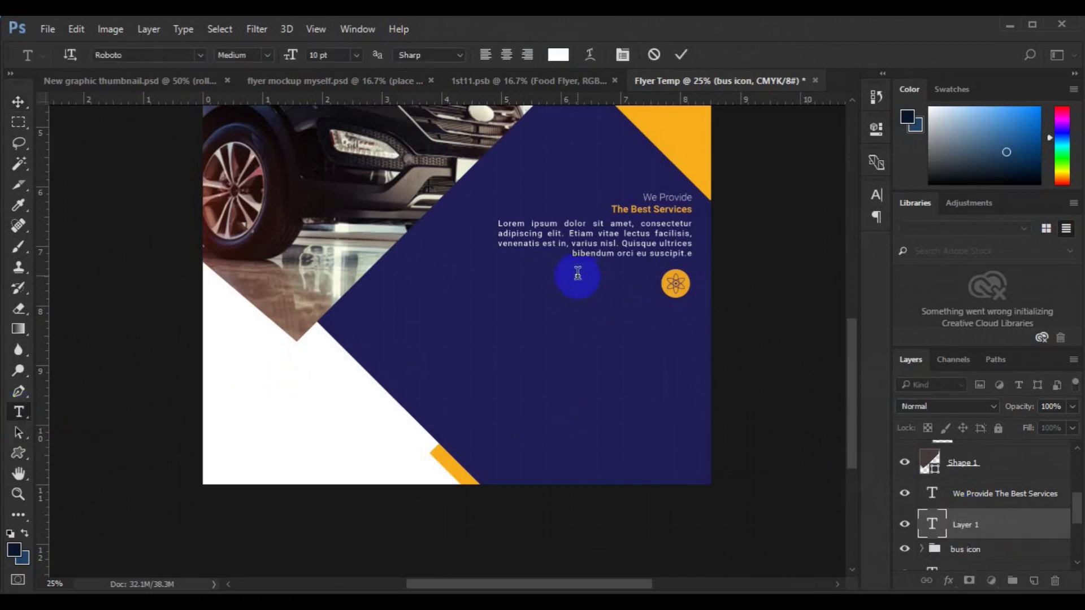
type("CREATIVE IDEAS")
left_click(18, 102)
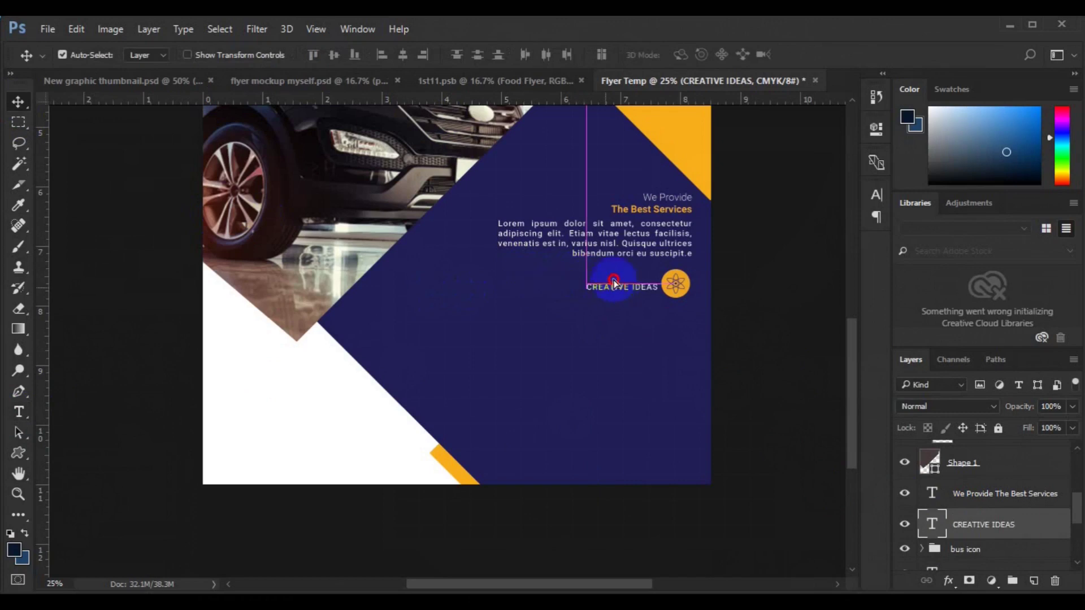
mouse_move(609, 278)
left_mouse_down()
mouse_move(590, 268)
mouse_move(599, 284)
left_mouse_up()
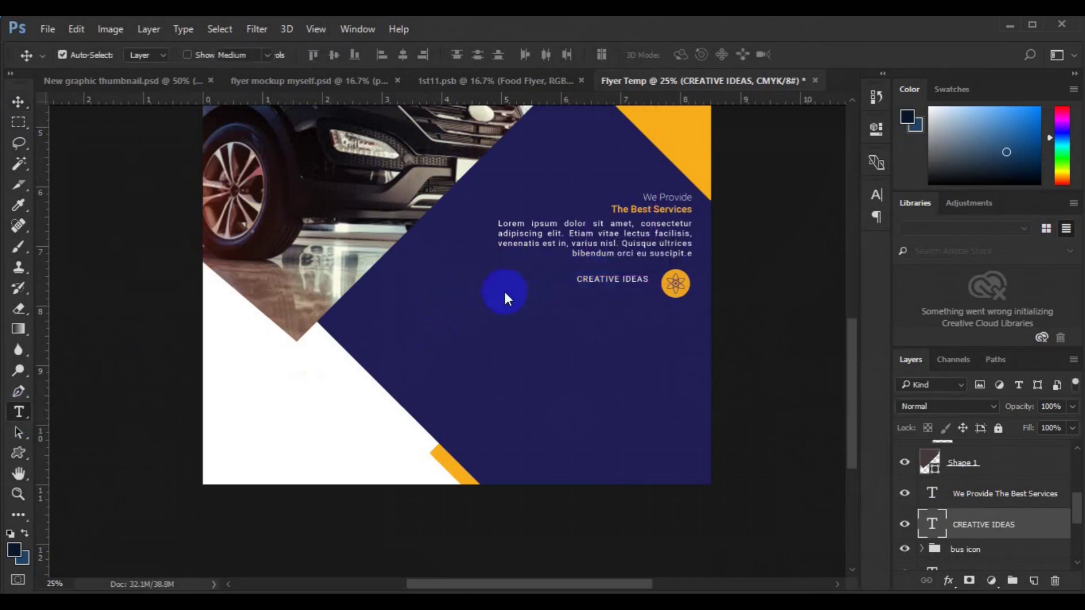
Add a three-line Lorem ipsum paragraph in a text box beneath CREATIVE IDEAS and align both texts by their right edges
key("t")
left_click_drag(498, 293, 648, 334)
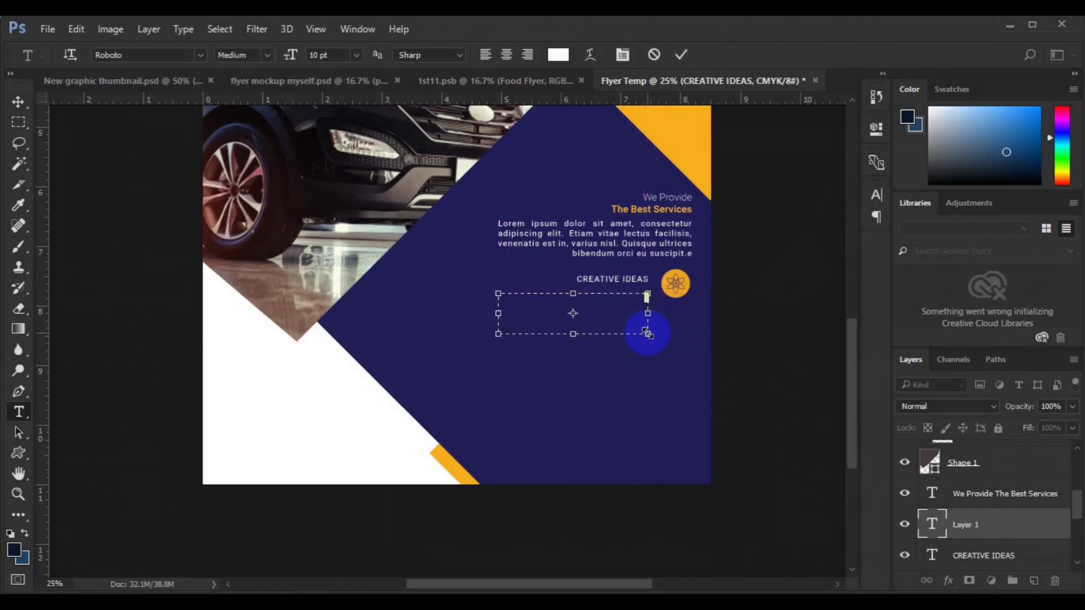
left_click(19, 102)
left_click(780, 375)
left_click(969, 554, "shift")
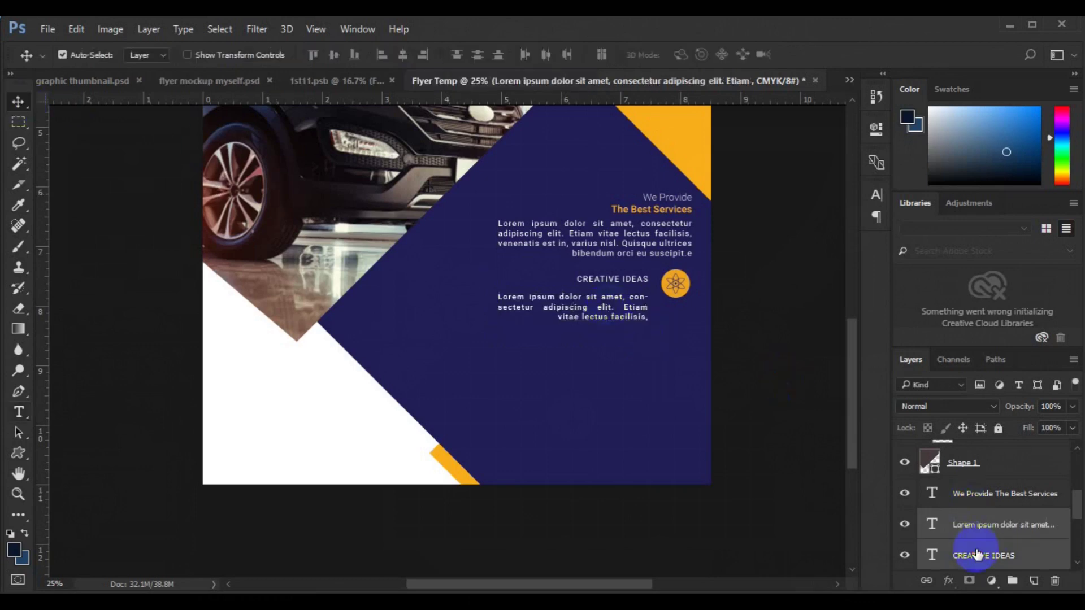
left_click(421, 60)
Group the CREATIVE IDEAS texts, align them vertically with the bus icon group, and group everything as serv 1
key("ctrl+g")
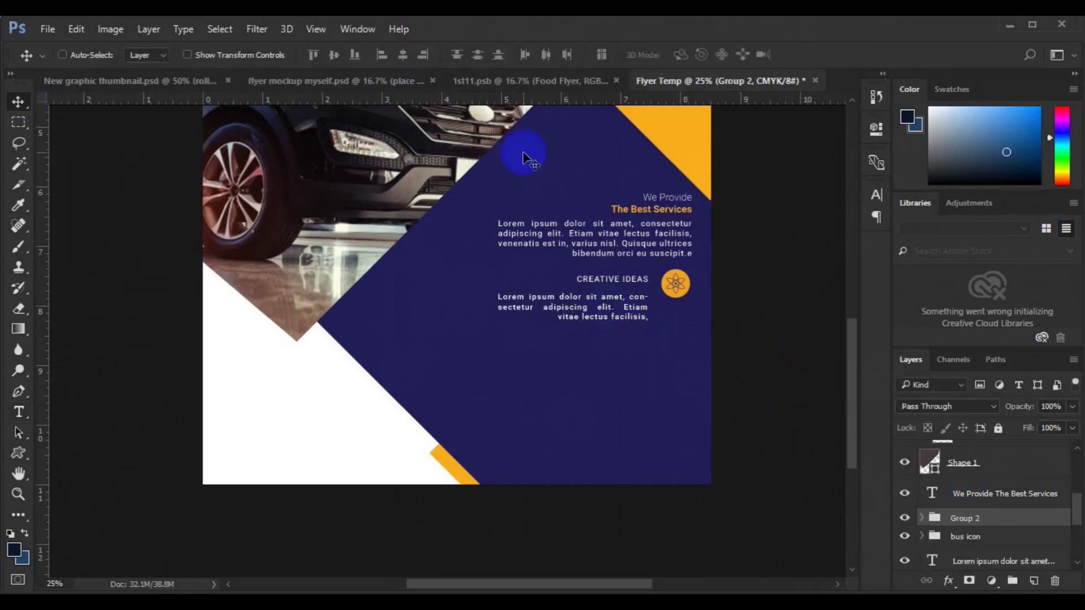
left_click(987, 540, "shift")
left_click(317, 59)
key("ctrl+g")
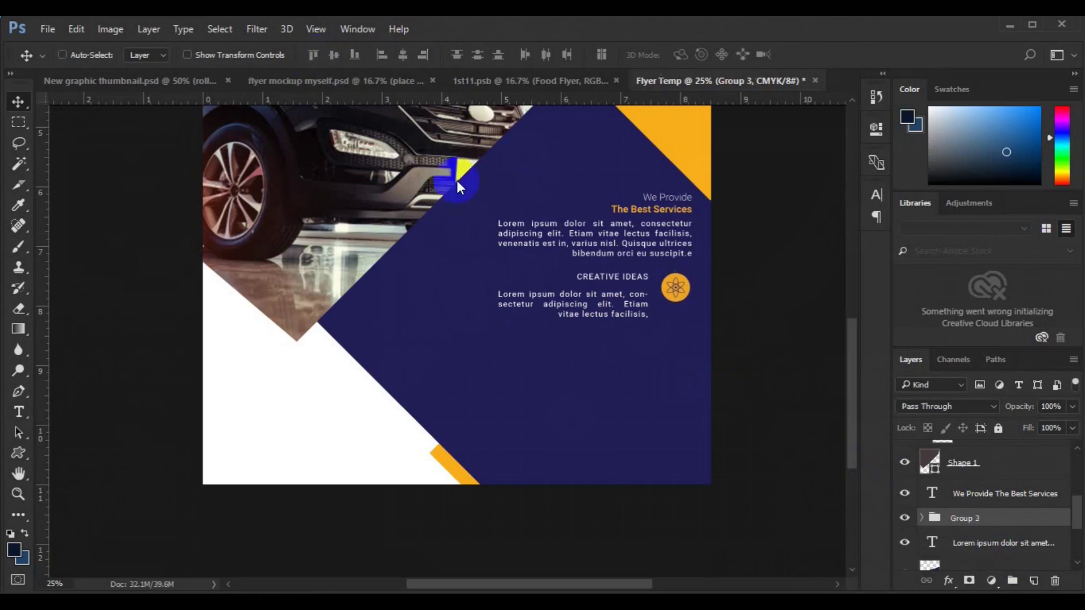
key("Return")
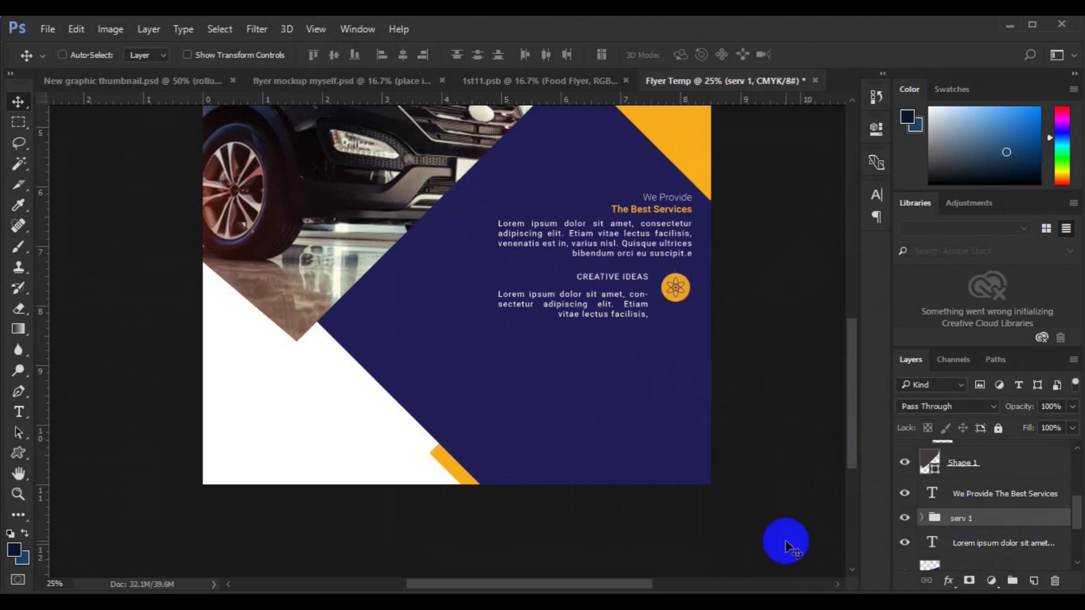
Duplicate the serv 1 group, place the copy below the original and align their right edges
key("ctrl+j")
key("ctrl+t")
mouse_move(618, 353)
left_mouse_down()
mouse_move(624, 396)
mouse_move(619, 369)
left_mouse_up()
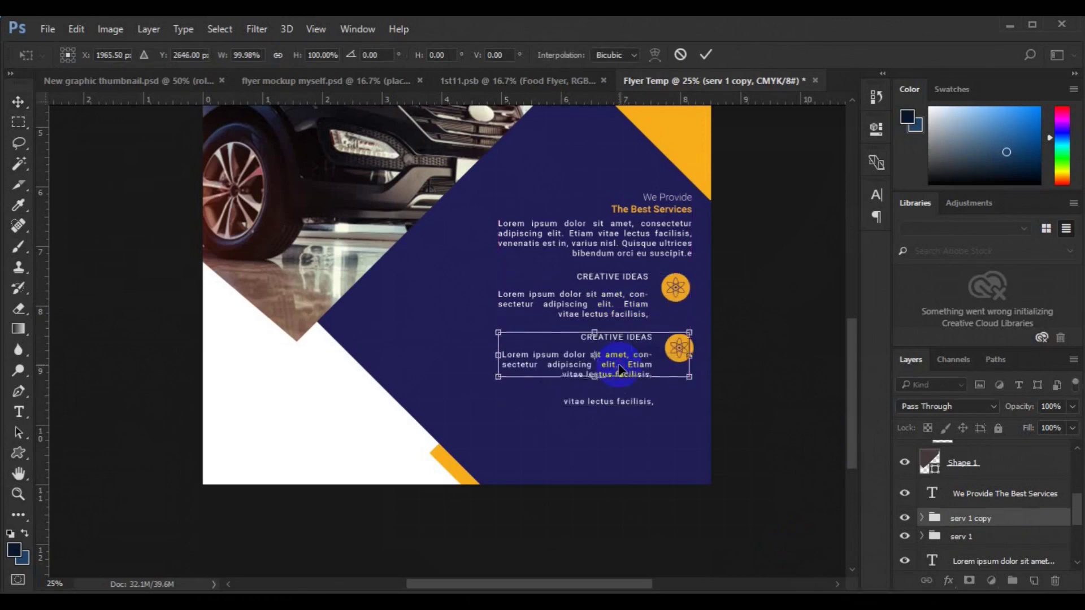
key("Return")
left_click(954, 535, "shift")
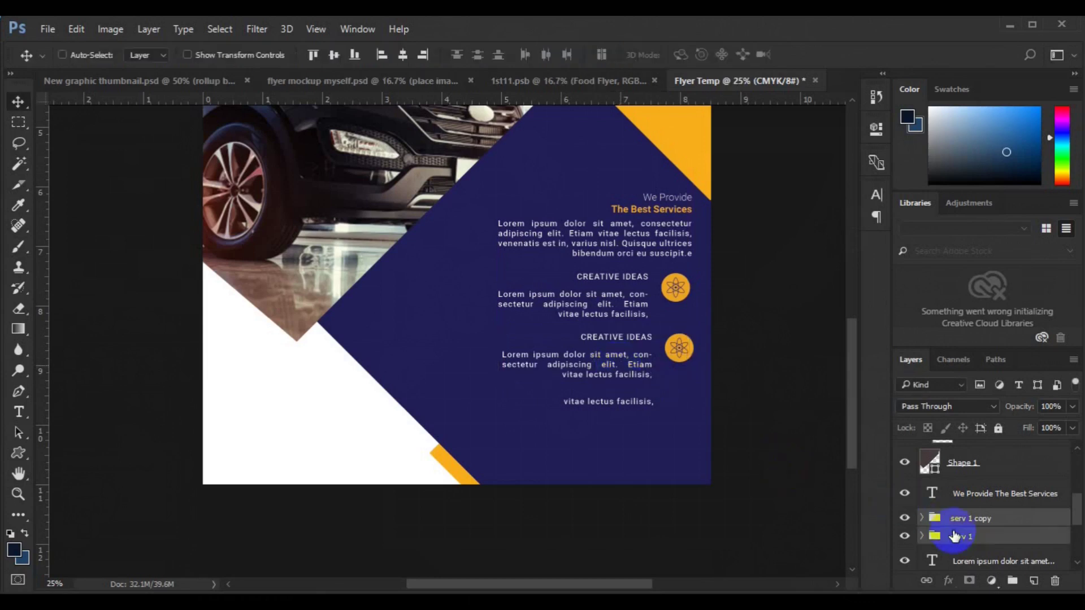
left_click(423, 55)
Duplicate the serv 1 copy group, place the new copy as a third service entry below it and align their right edges
left_click(957, 520)
key("ctrl+j")
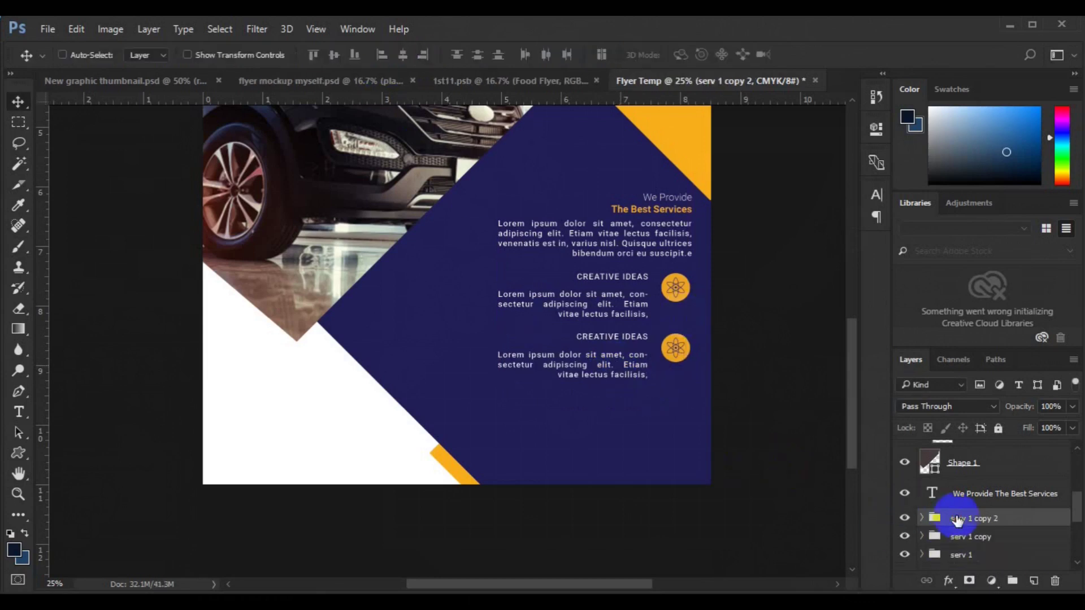
key("ctrl+t")
mouse_move(615, 422)
left_mouse_down()
mouse_move(615, 448)
mouse_move(616, 421)
left_mouse_up()
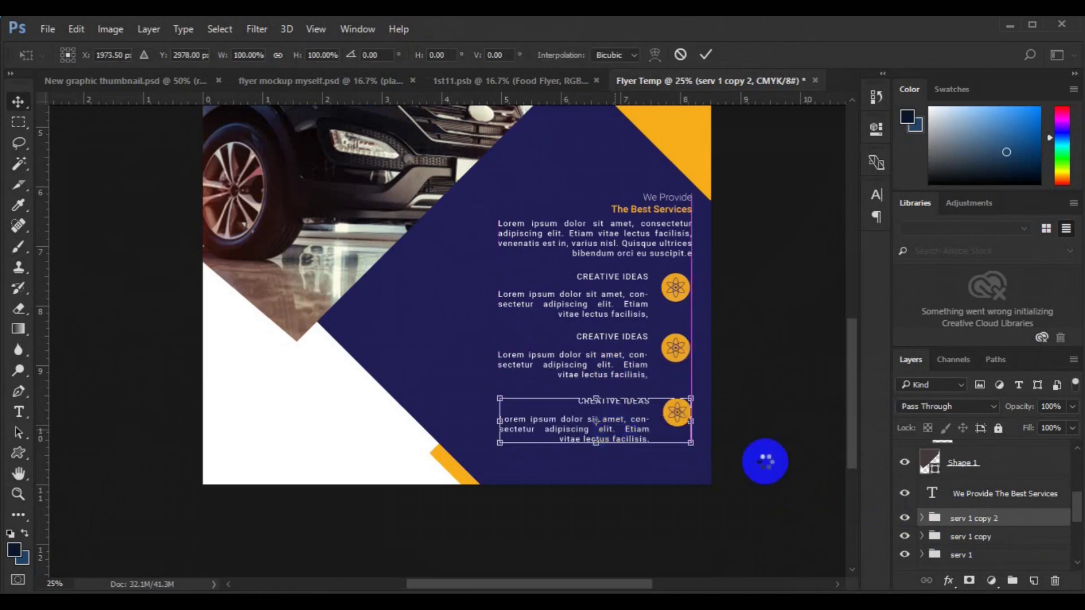
key("Return")
left_click(955, 536, "ctrl")
left_click(424, 55)
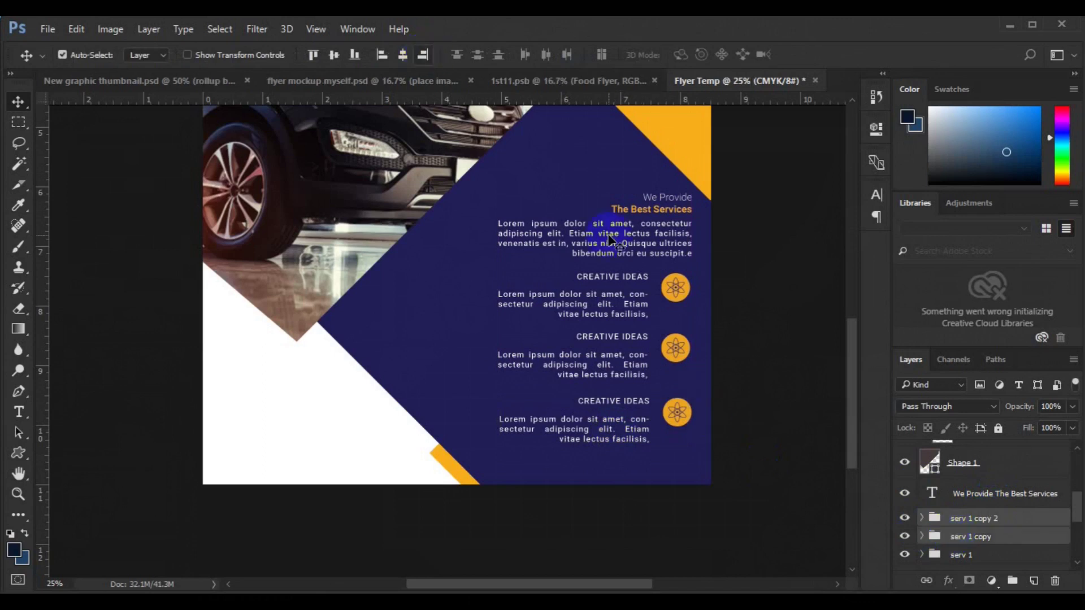
Group the second and third service entries together and align this group with the serv 1 group by their right edges
key("ctrl+g")
left_click(963, 537, "ctrl")
left_click(424, 55)
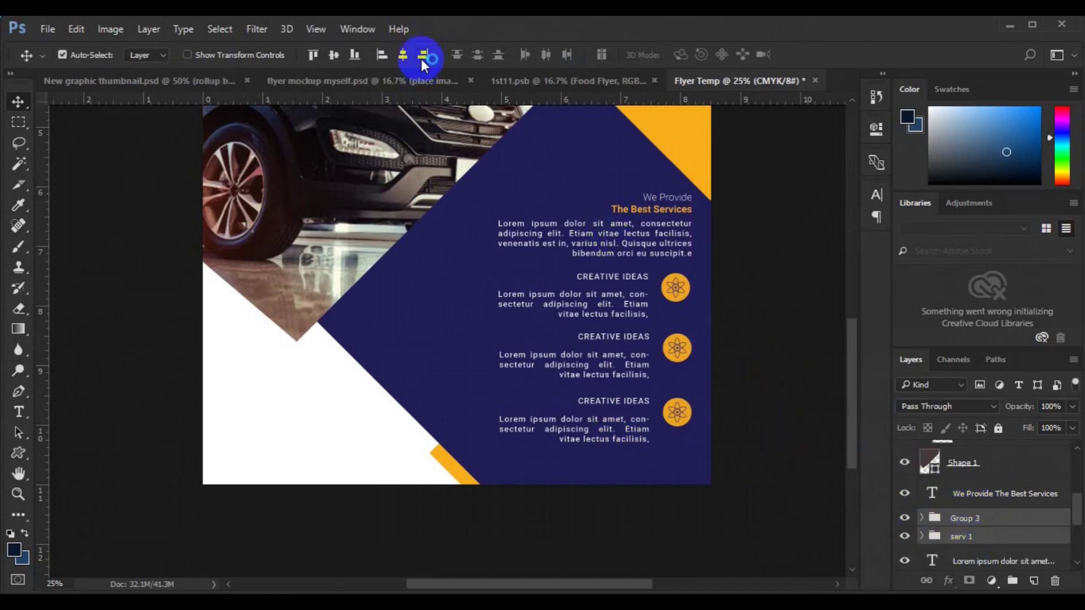
left_click(423, 60)
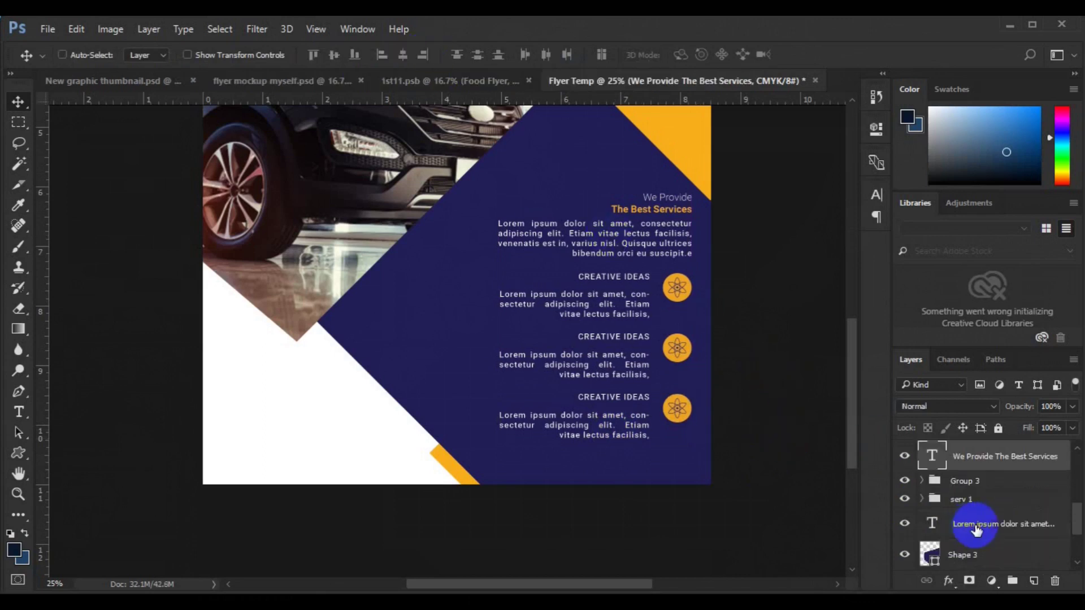
Group the We Provide The Best Services heading with its paragraph and name the group headline
left_click(977, 525, "ctrl")
key("ctrl+g")
double_click(965, 450)
type("headline")
key("Return")
Group the serv 1 group with the group of the other two service entries and name the result services
left_click(976, 473)
left_click(975, 487)
left_click(973, 472, "ctrl")
key("ctrl+g")
double_click(970, 468)
type("services")
key("Return")
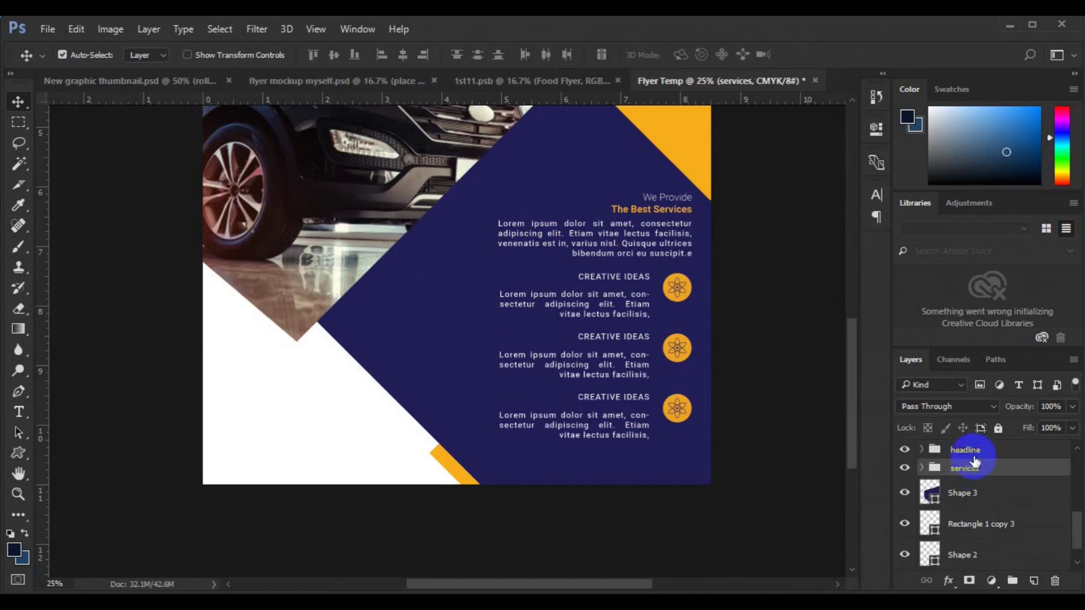
Align the headline and services groups by their right edges and combine them into one group
left_click(975, 452, "ctrl")
left_click(422, 55)
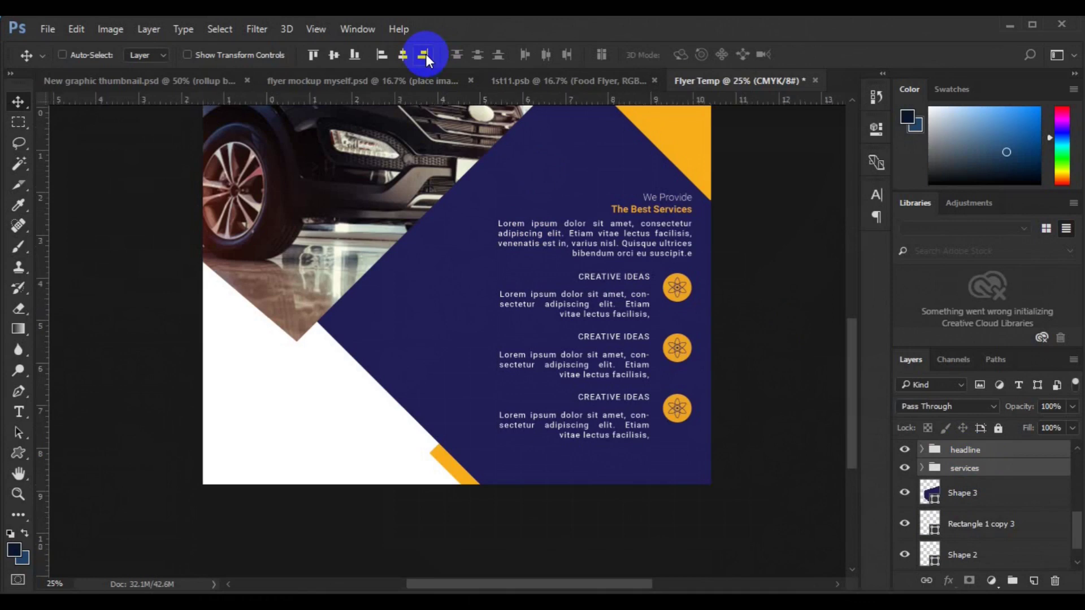
key("ctrl+0")
key("ctrl+g")
Align the combined services section with the MAKE YOUR BUSINESS headline group by their right edges
left_click_drag(1078, 533, 1077, 474)
left_click_drag(998, 513, 993, 537)
scroll(1066, 497, "down", 5)
left_click(987, 495, "ctrl")
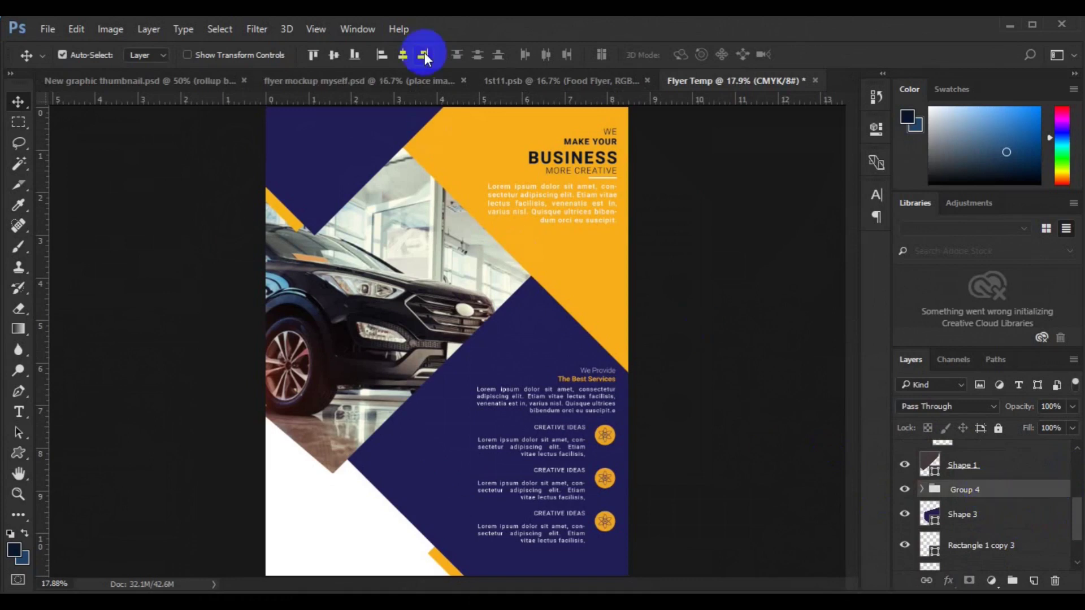
left_click(425, 53)
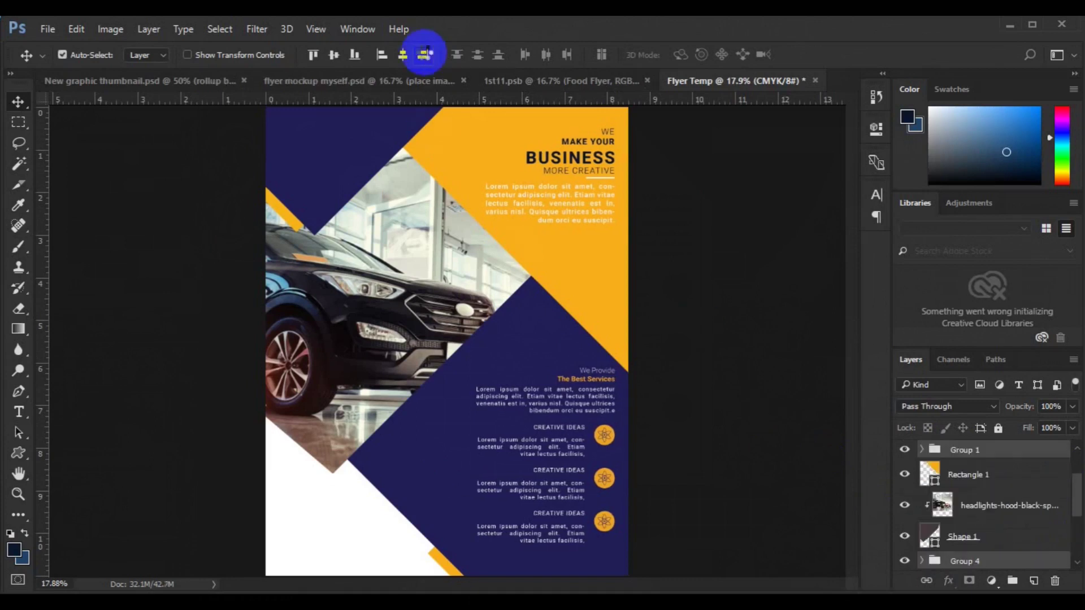
Draw the MG car logo custom shape with gold fill and no stroke on a new layer over the upper dark blue corner shape
left_click(303, 146)
left_click(19, 458)
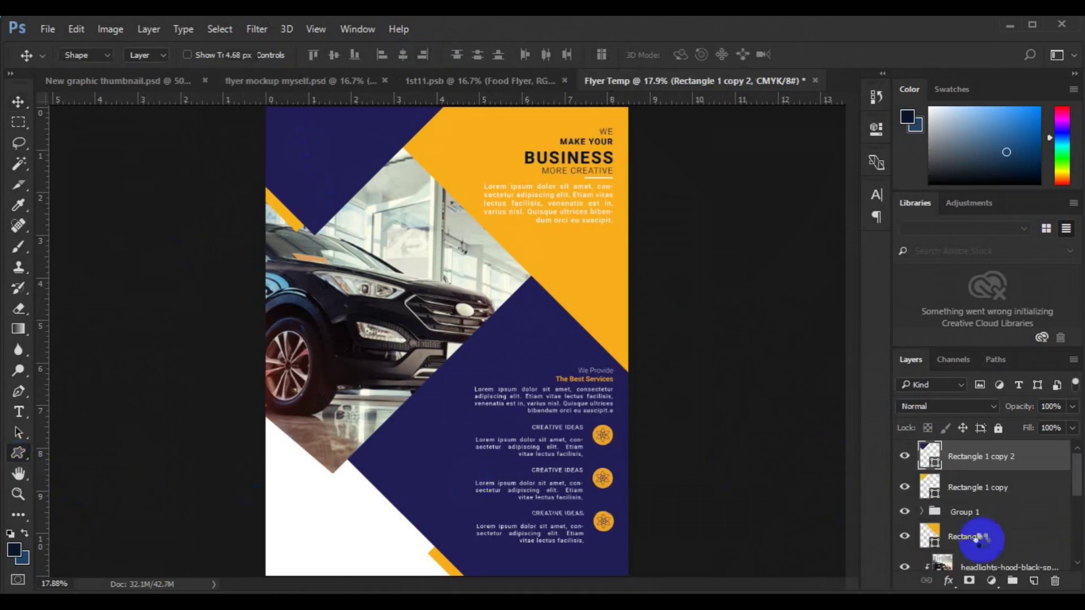
left_click(1033, 581)
left_click(623, 56)
mouse_move(803, 291)
left_mouse_down()
mouse_move(804, 235)
mouse_move(807, 270)
mouse_move(799, 241)
mouse_move(802, 259)
left_mouse_up()
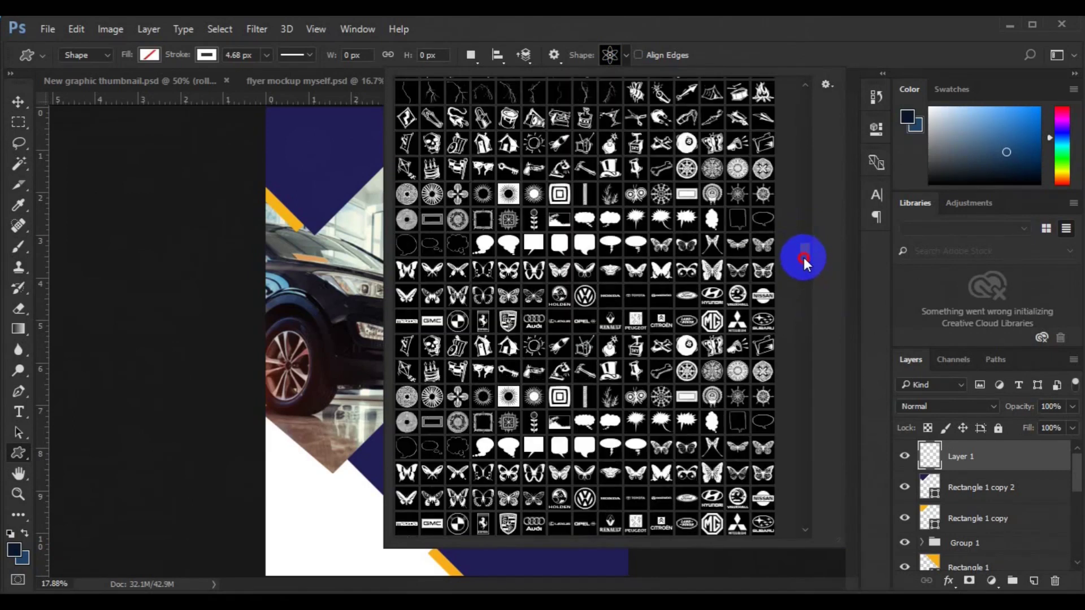
left_click(711, 322)
left_click(204, 60)
left_click(139, 82)
left_click(143, 54)
left_click(102, 138)
left_click(312, 141)
mouse_move(313, 141)
left_mouse_down()
mouse_move(324, 155)
mouse_move(299, 138)
left_mouse_up()
Reposition the MG logo slightly down and right inside the dark blue corner shape
left_click(18, 102)
left_click(303, 142)
key("ctrl+z")
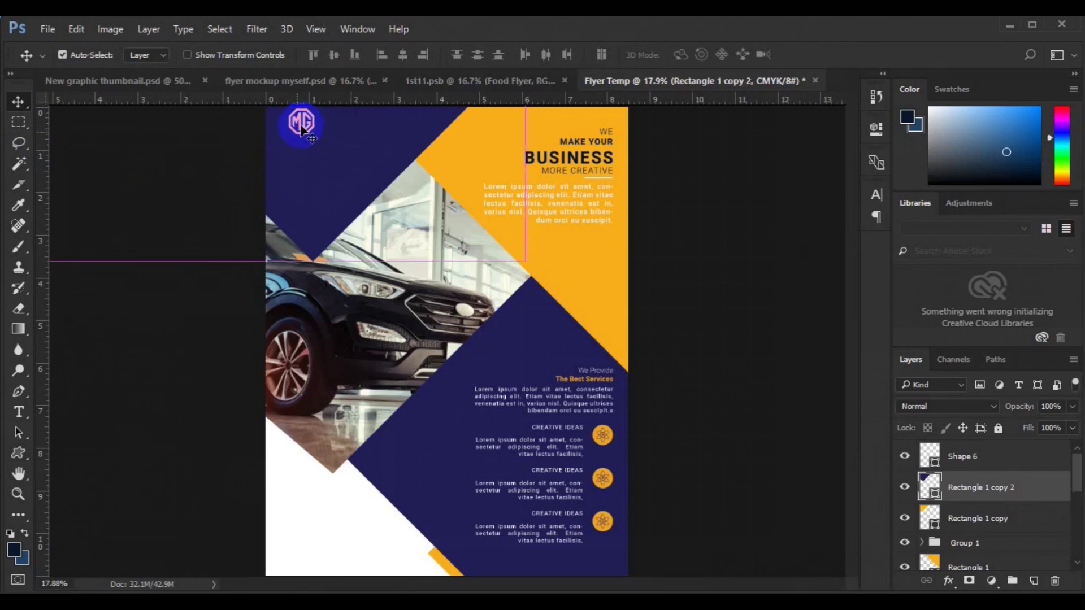
key("ctrl+z")
left_click_drag(300, 122, 314, 138)
Add the text LOGO in white Roboto Bold 18 pt on a new layer and place it beside the MG logo
left_click(18, 411)
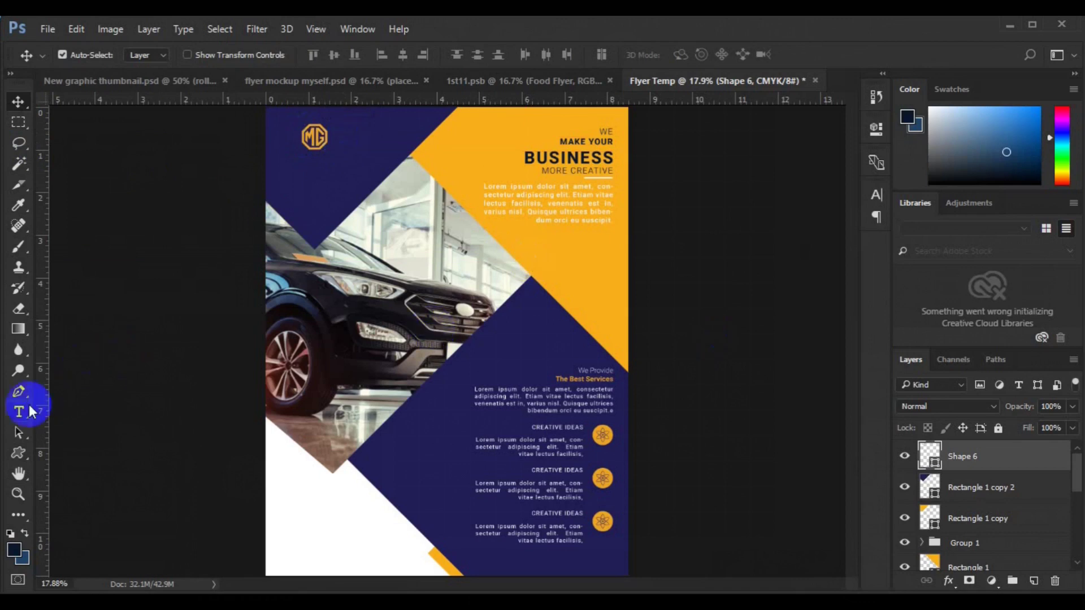
left_click(1034, 581)
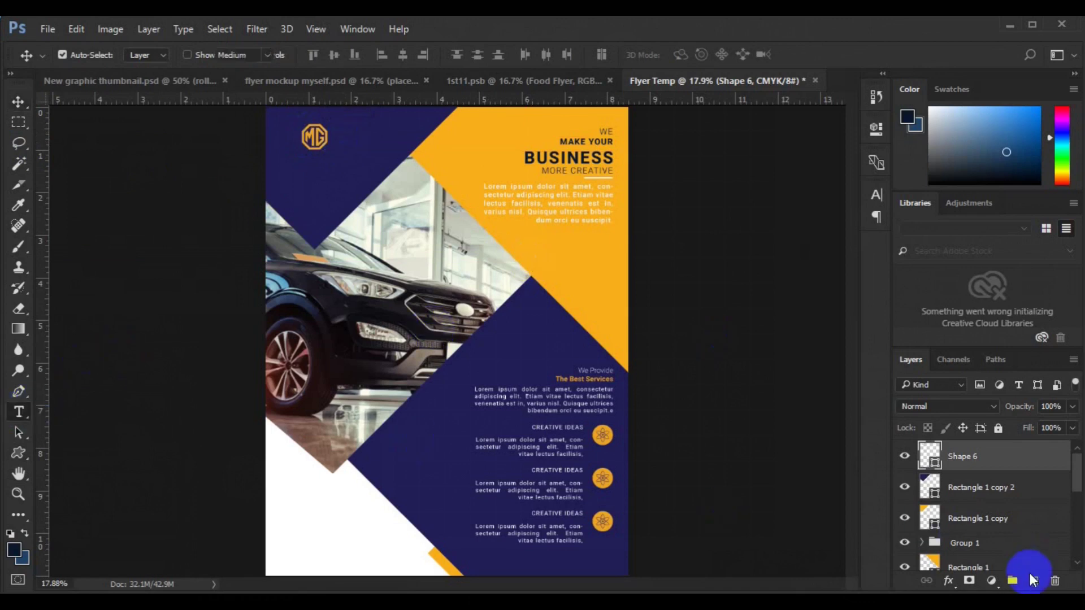
left_click(341, 137)
left_click(266, 55)
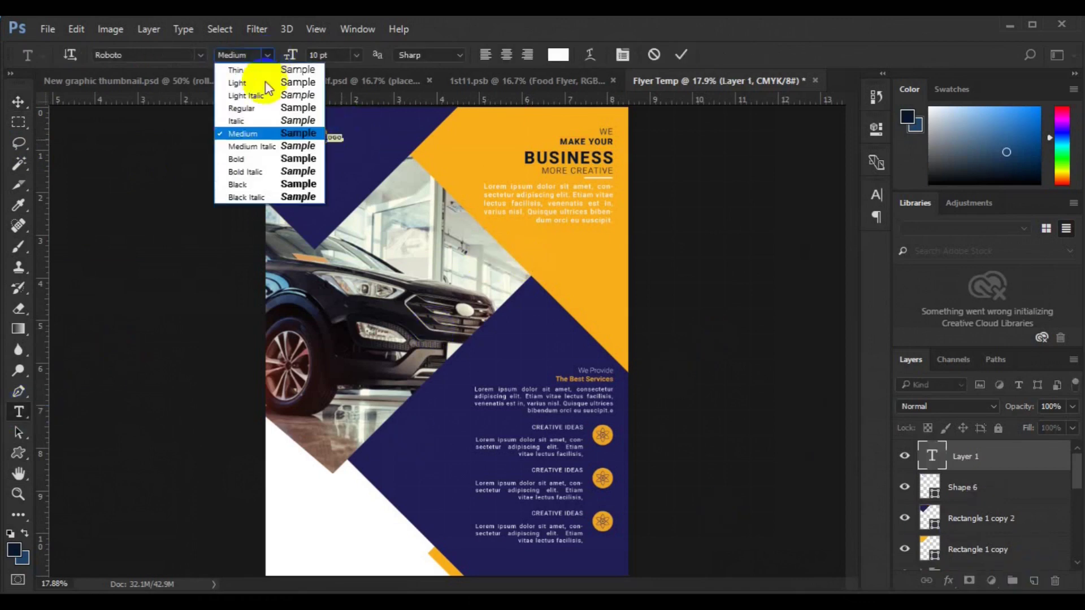
left_click(243, 160)
left_click(356, 55)
left_click(345, 235)
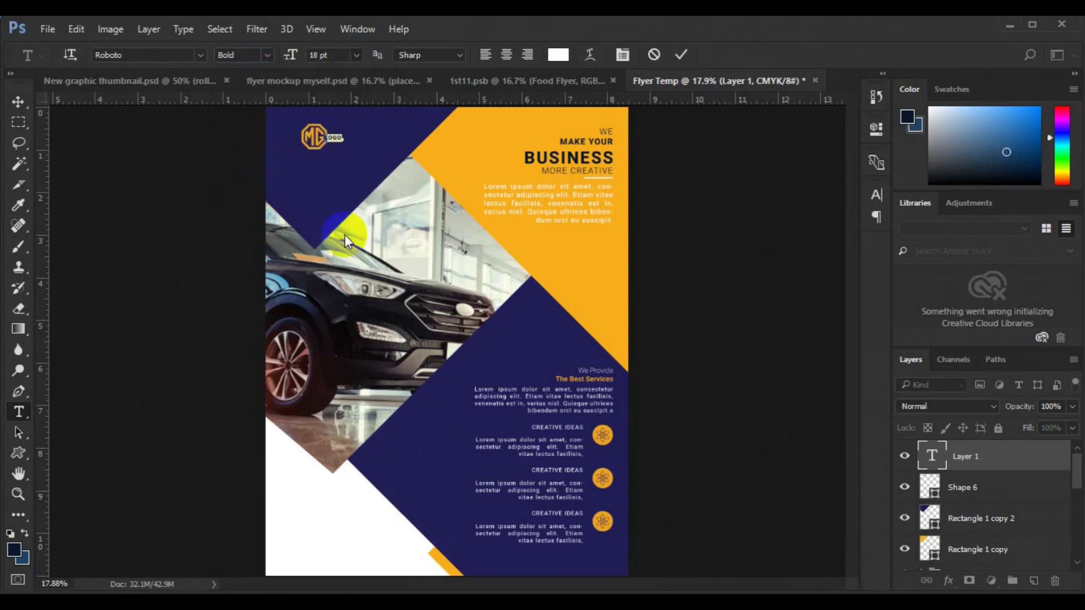
left_click(18, 101)
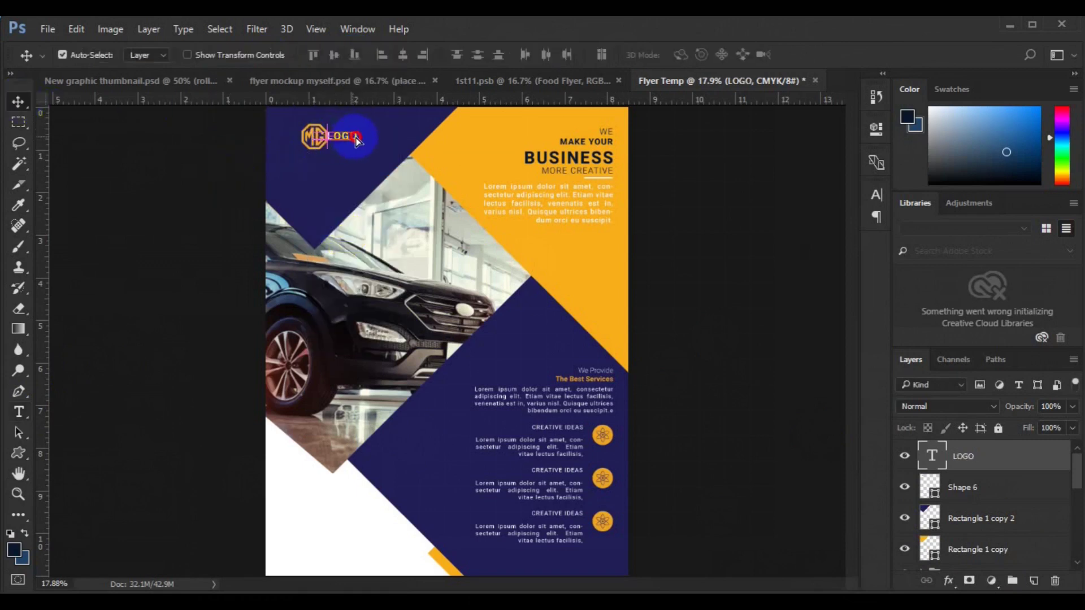
left_click_drag(357, 141, 395, 142)
Scale the MG logo down to about 72% and move it close to the LOGO text
left_click(320, 148)
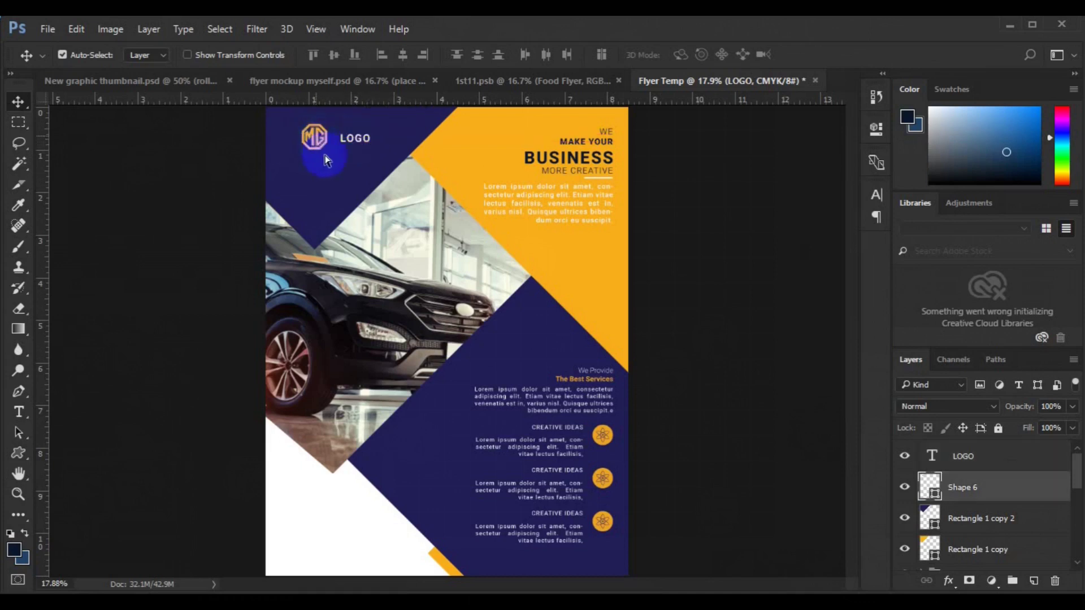
key("ctrl+t")
left_click_drag(328, 150, 326, 148)
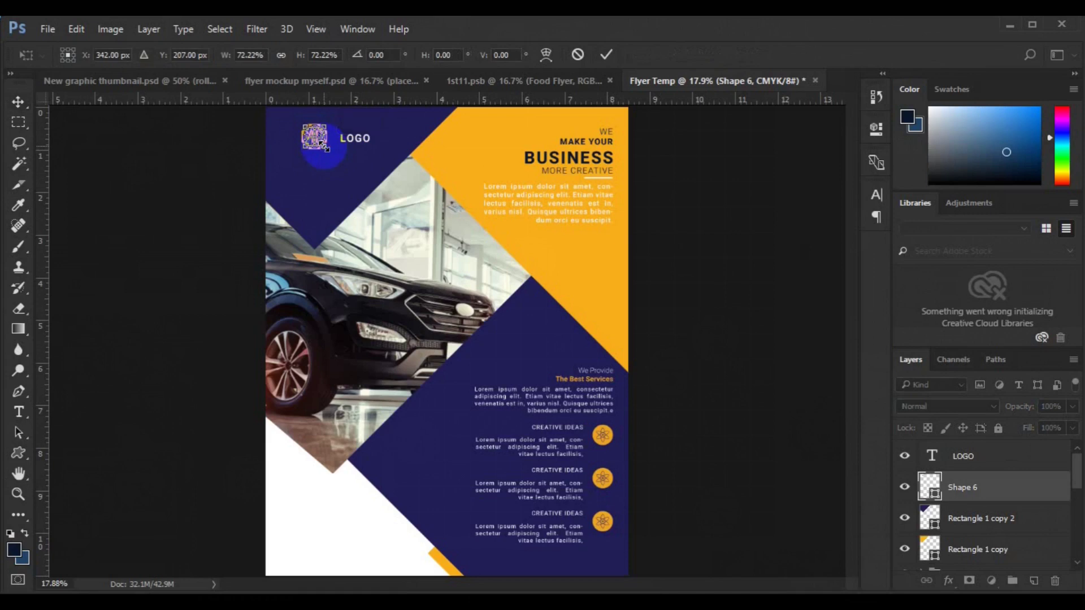
key("Return")
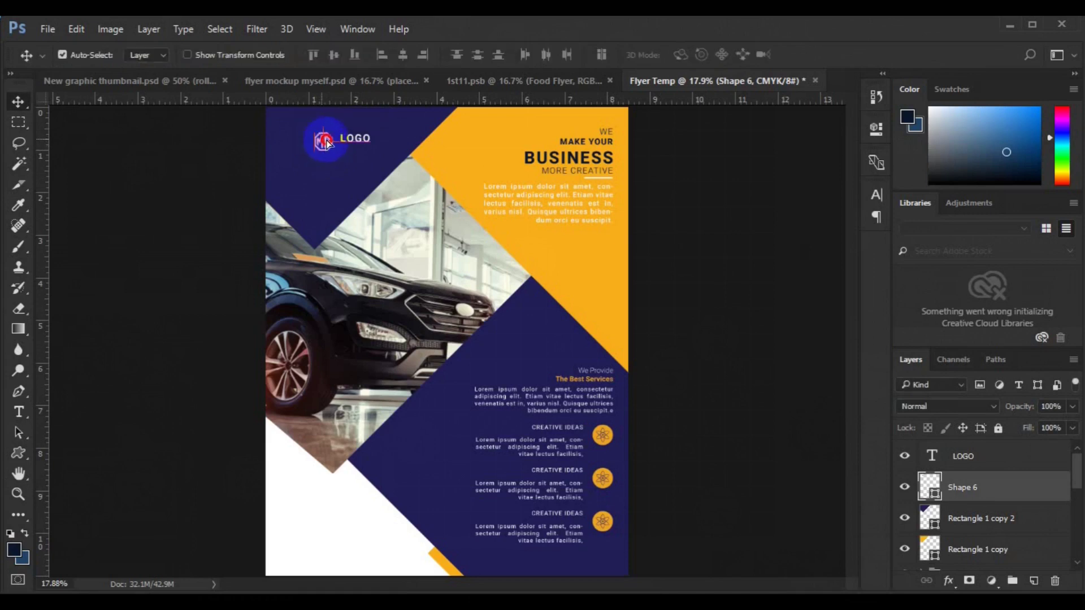
left_click_drag(328, 138, 329, 139)
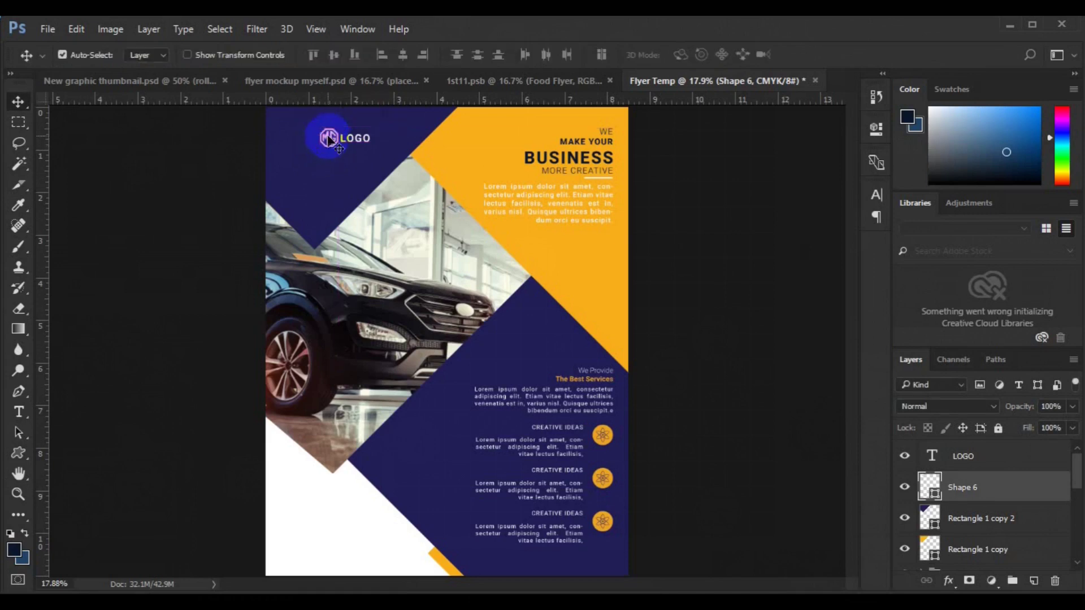
Align the MG logo and LOGO text by their vertical centers and move both toward the flyer's left edge
left_click(963, 456, "ctrl")
left_click(340, 55)
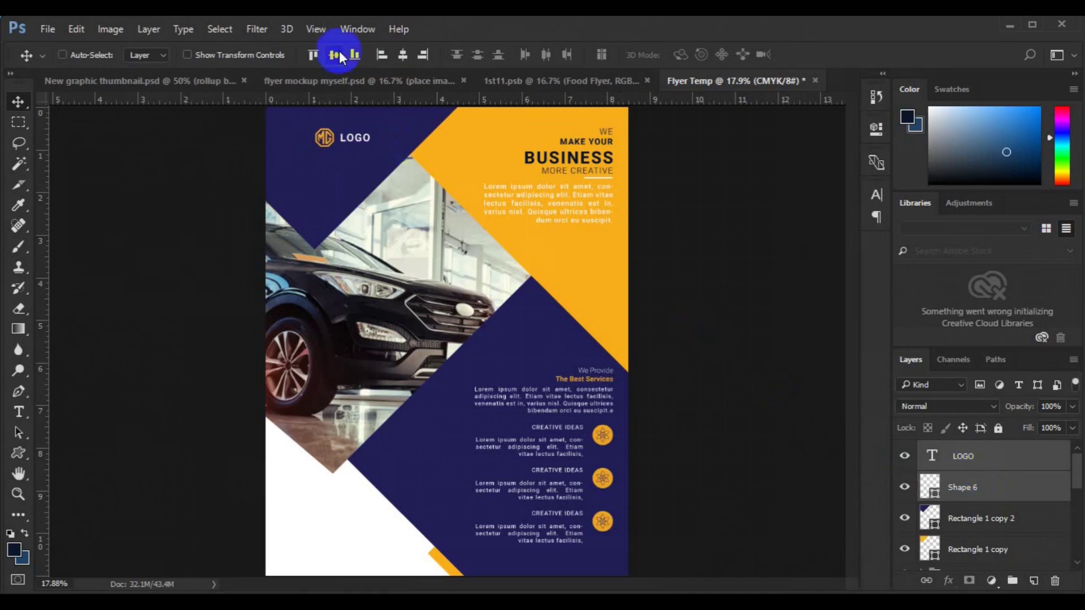
key("ctrl+t")
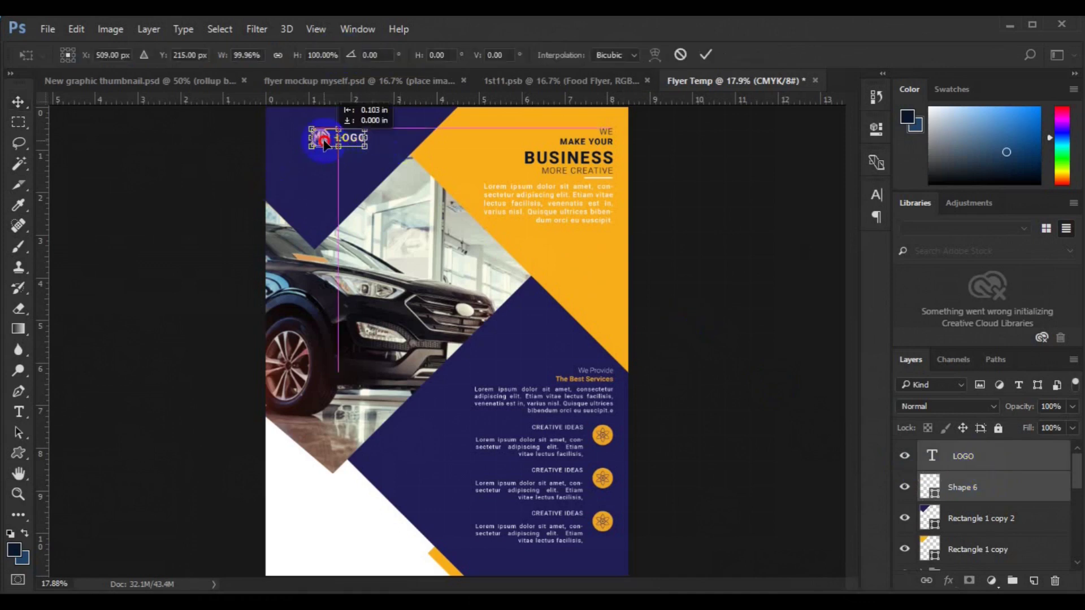
Reposition the dark blue corner shape and its gold backing shape slightly up and right behind the logo
left_click(978, 556)
key("ctrl+t")
key("Return")
left_click(348, 182, "ctrl")
key("ctrl+t")
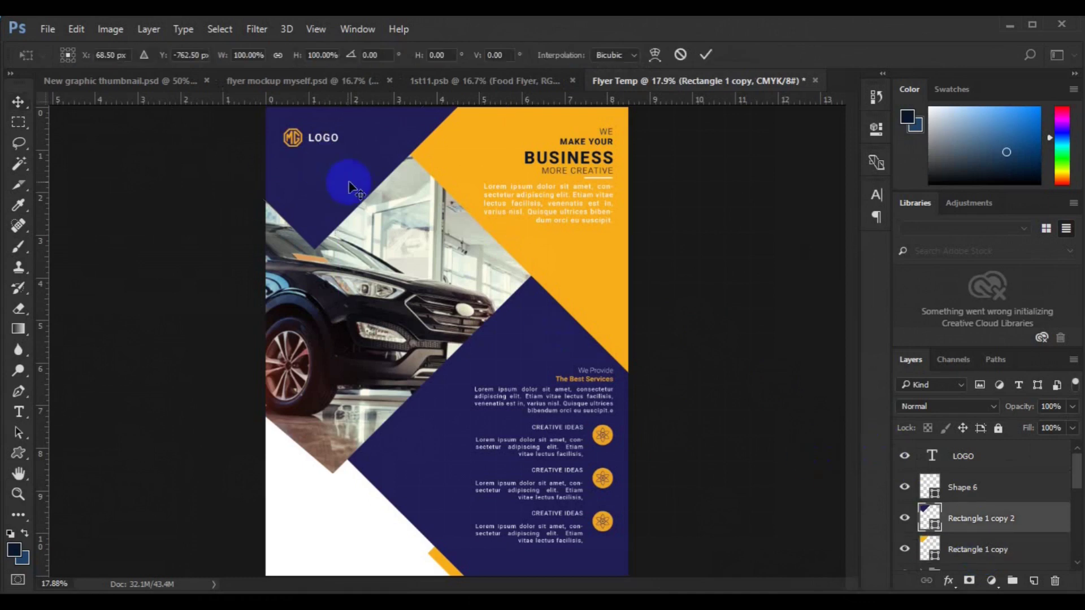
mouse_move(371, 168)
left_mouse_down()
mouse_move(358, 174)
mouse_move(368, 165)
left_mouse_up()
key("Return")
Tuck the gold shape behind the dark blue corner so a narrow gold strip shows along its lower-left edge, and save the document
left_click(294, 195)
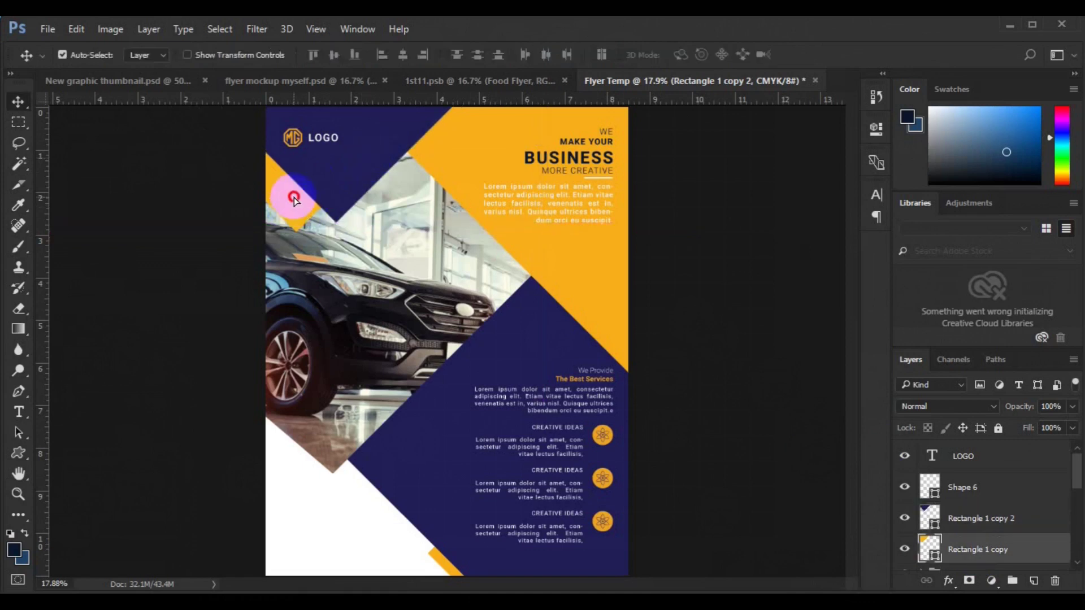
left_click_drag(299, 184, 298, 183)
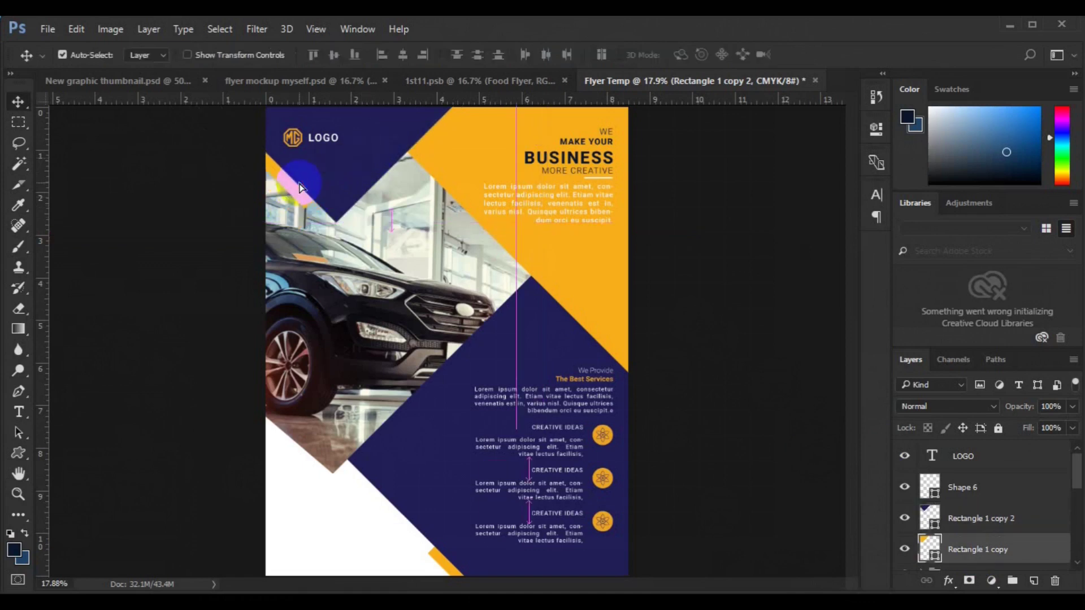
key("ctrl+s")
Choose the QR code custom shape for drawing above the Background layer
key("ctrl+plus")
left_click_drag(459, 502, 499, 301)
scroll(1065, 531, "down", 5)
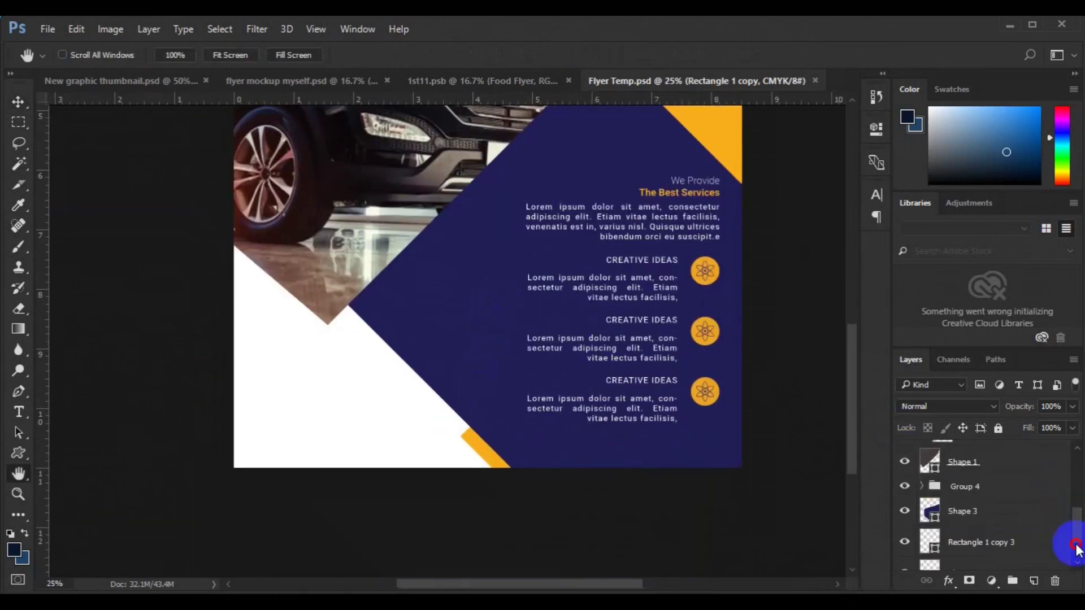
left_click(997, 557)
left_click(19, 453)
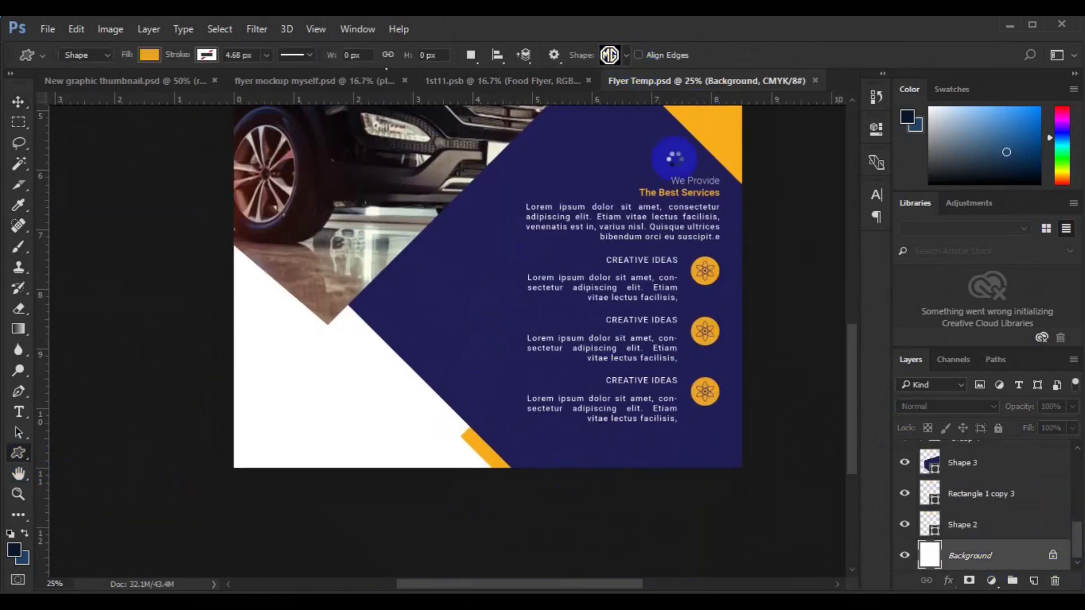
right_click(729, 209)
scroll(799, 235, "down", 10)
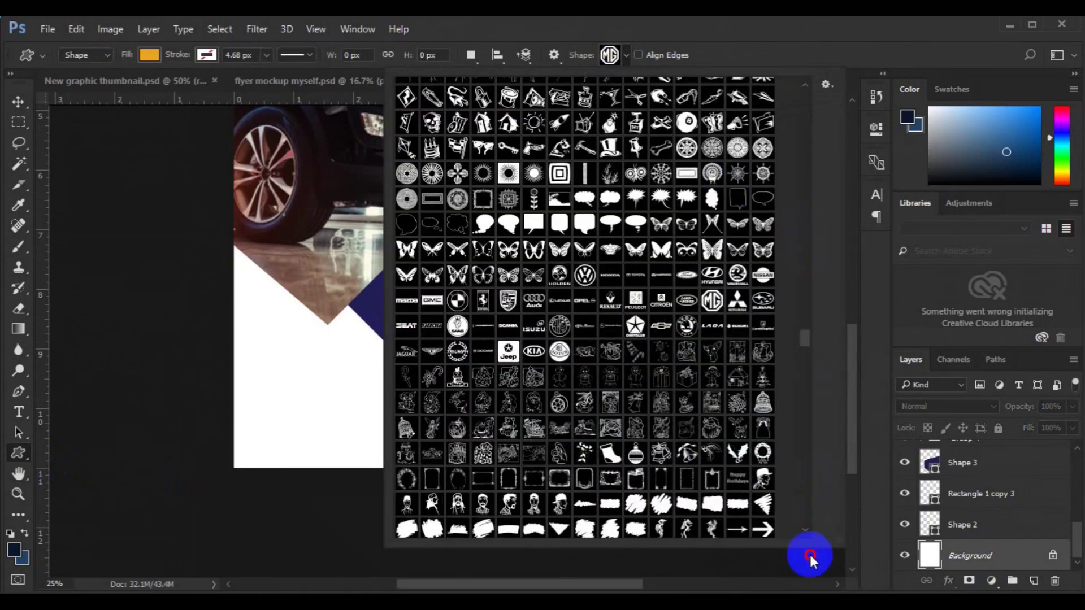
left_click(806, 532)
left_click(805, 531)
left_click(805, 519)
left_click(805, 519)
left_click(805, 520)
left_click(804, 519)
left_click(803, 519)
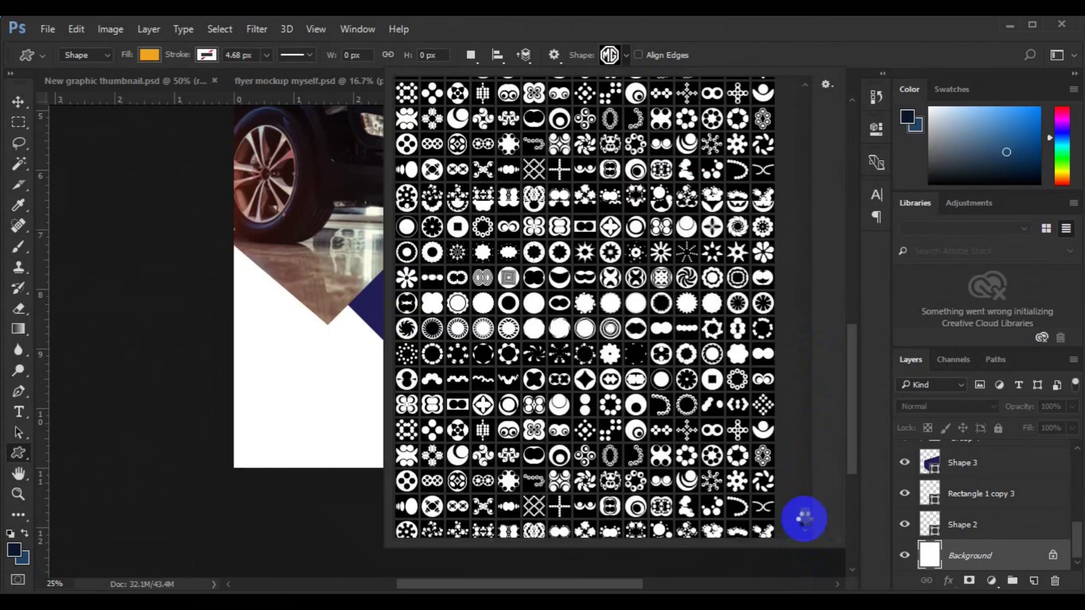
left_click(803, 520)
left_click(743, 528)
Set the shape fill to the flyer's dark blue and draw a small QR code in the white lower-left corner of the flyer
left_click(149, 58)
left_click(225, 86)
left_click(436, 282)
left_click(1045, 146)
left_click_drag(248, 418, 291, 461)
key("v")
Add the left-aligned text GET IN TOUCH in the flyer's gold, Roboto Bold 14 pt, on a new layer above the QR code
left_click(1034, 581)
left_click(18, 412)
left_click(558, 55)
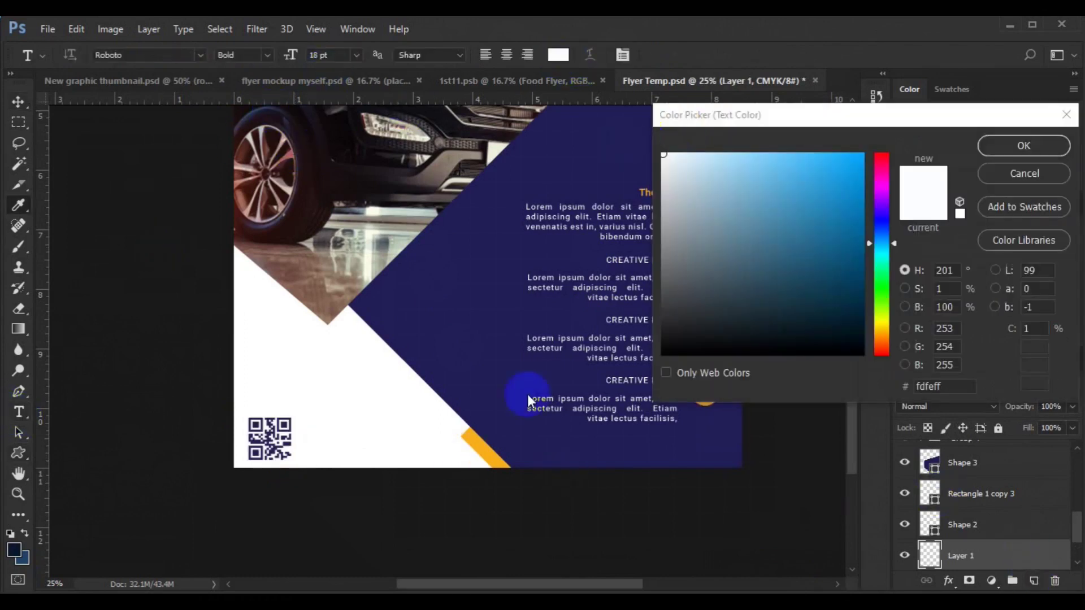
left_click(480, 447)
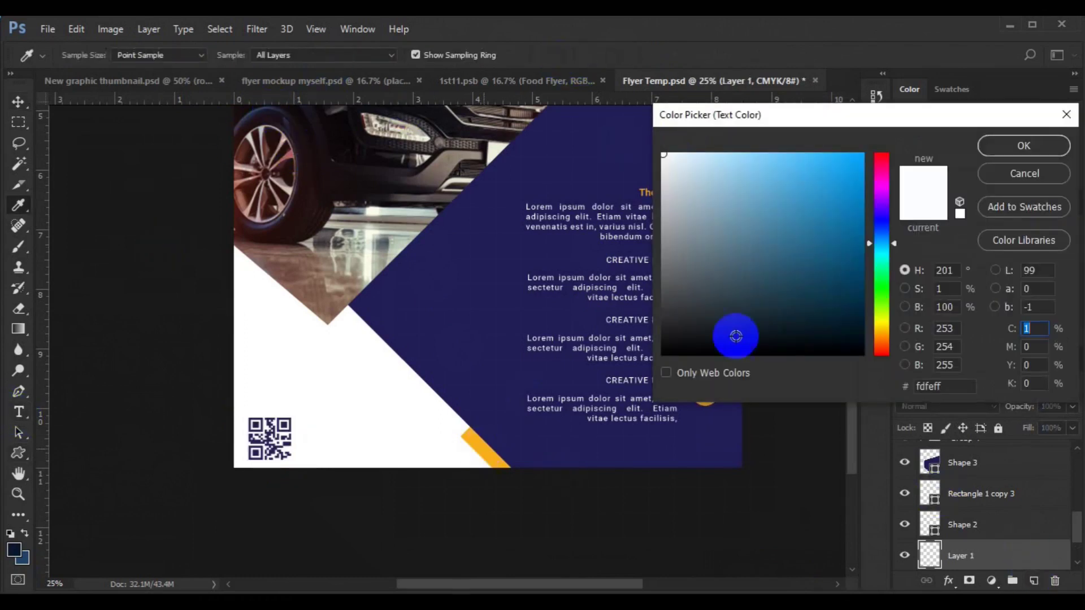
left_click(252, 399)
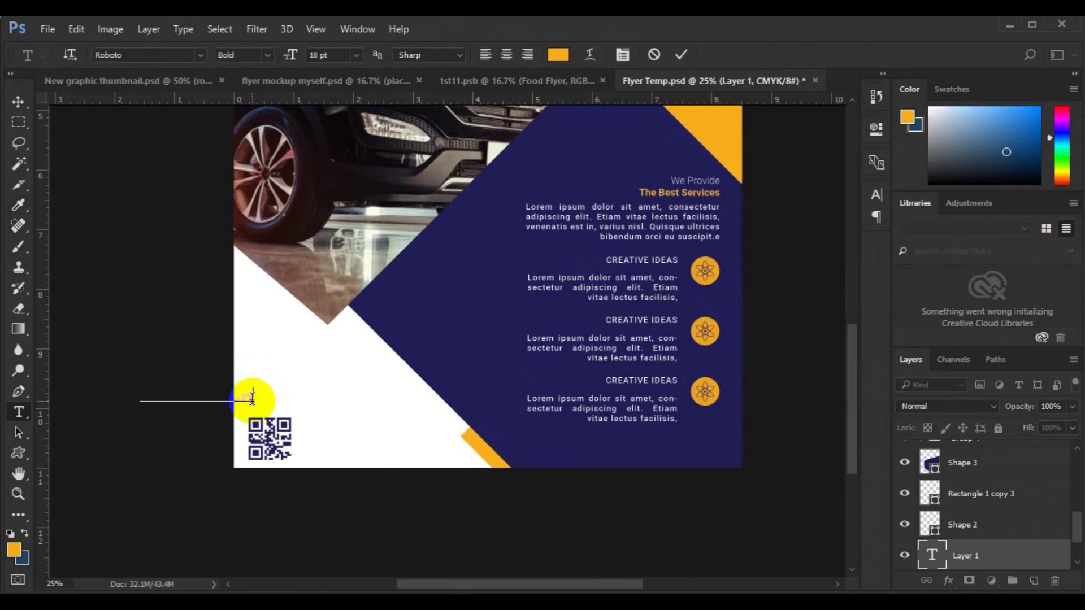
key("ctrl+a")
left_click(490, 57)
left_click(355, 57)
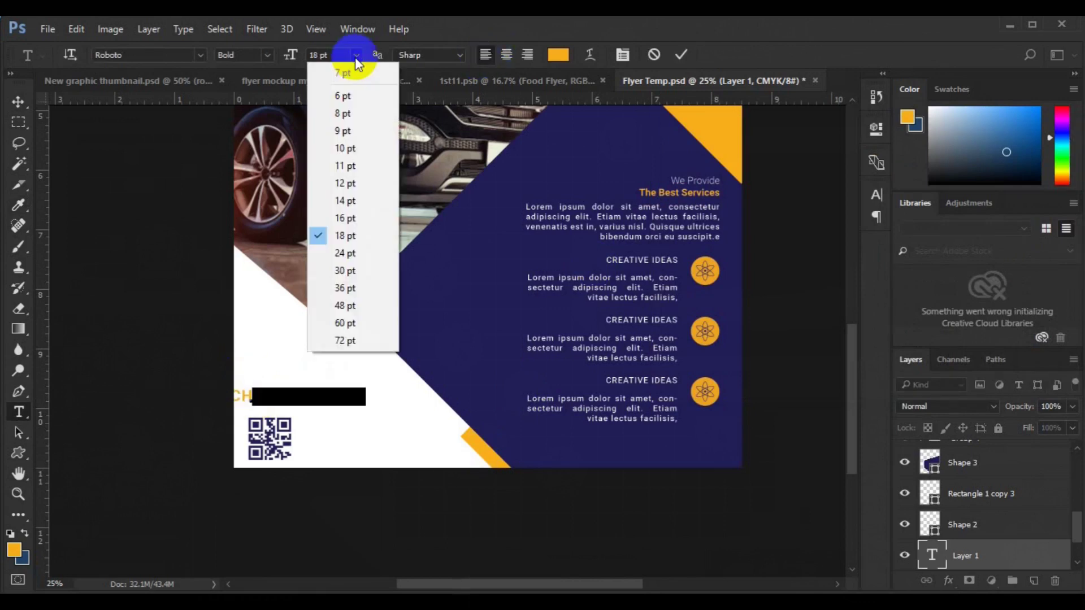
left_click(357, 204)
left_click(18, 103)
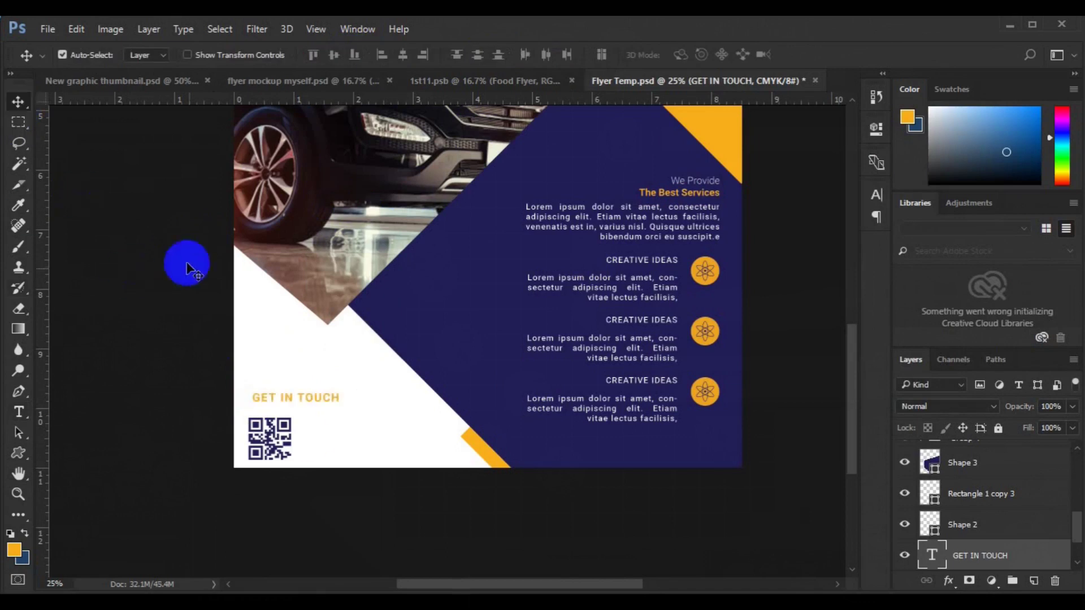
Align the GET IN TOUCH text and the QR code shape by their left edges
left_click(972, 526, "shift")
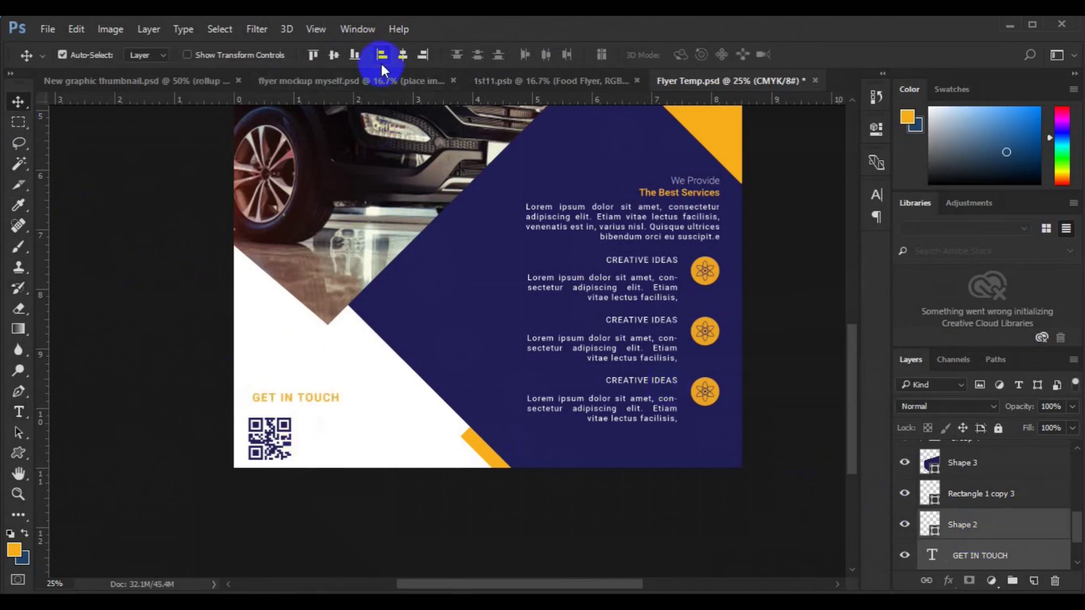
left_click(980, 556)
scroll(1074, 559, "down", 2)
left_click(986, 528, "shift")
left_click(381, 56)
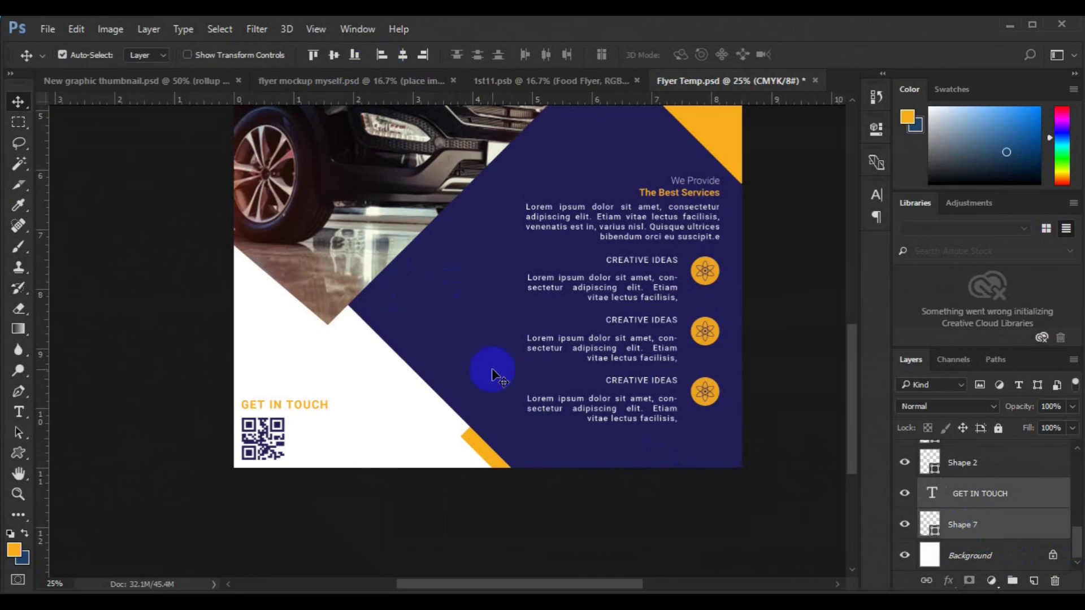
Move the GET IN TOUCH text and the QR code up together, away from the flyer's lower edge
key("shift+Up")
key("ctrl+t")
left_click_drag(298, 448, 295, 429)
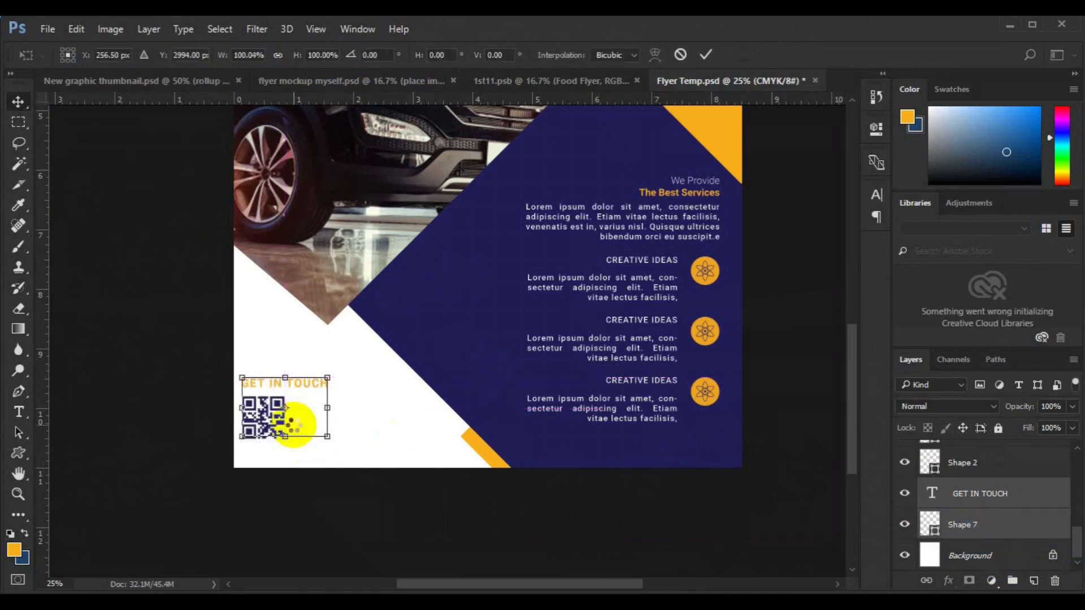
key("Return")
key("ctrl+shift+alt+n")
key("t")
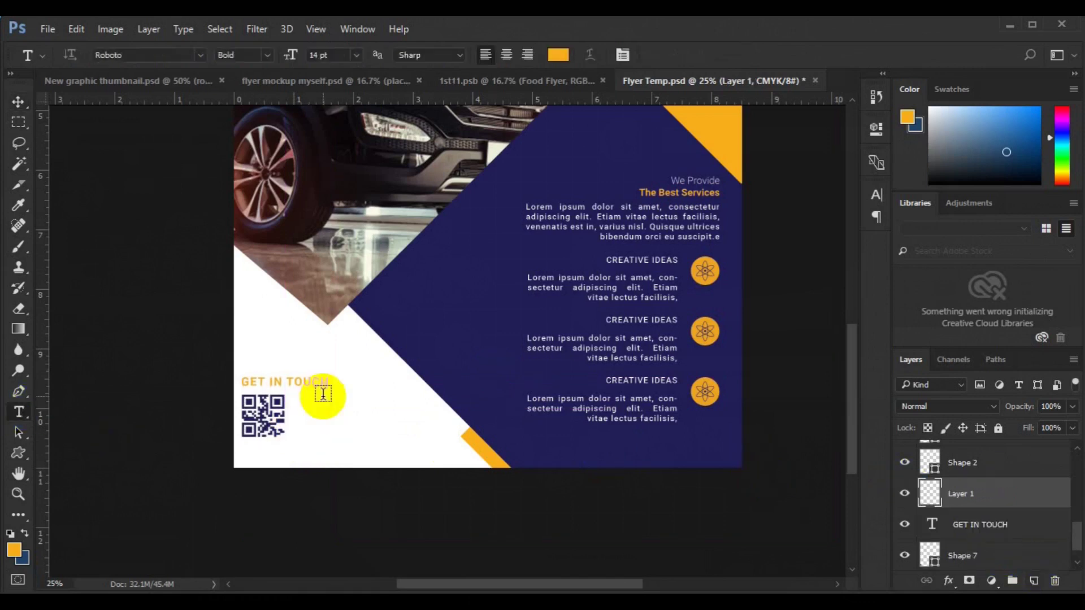
left_click(296, 410)
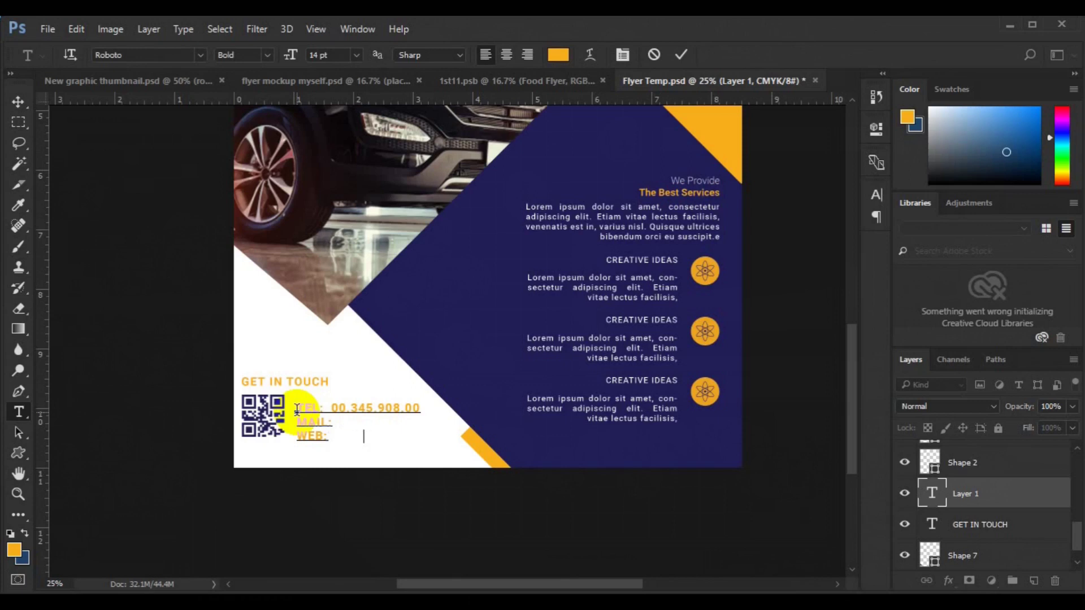
type("ite.com")
left_click(331, 436)
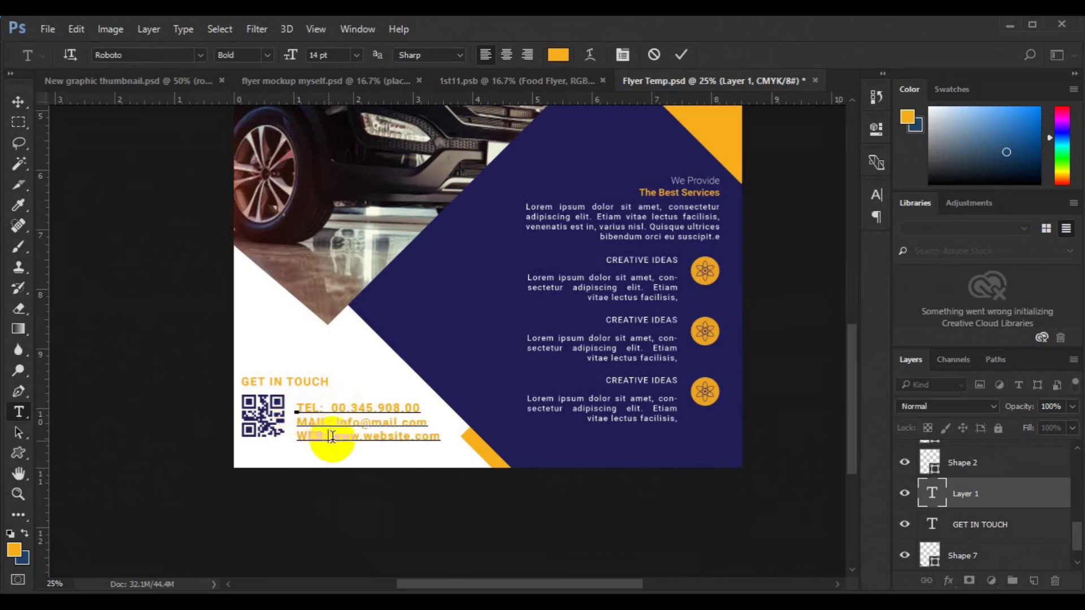
left_click_drag(332, 437, 441, 436)
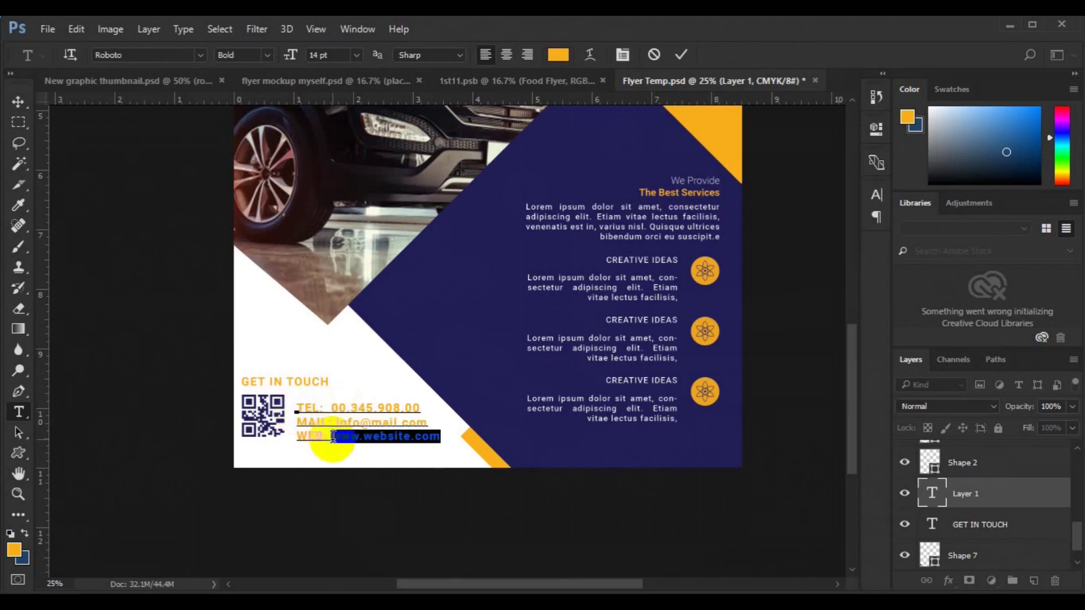
left_click(557, 55)
left_click(993, 154)
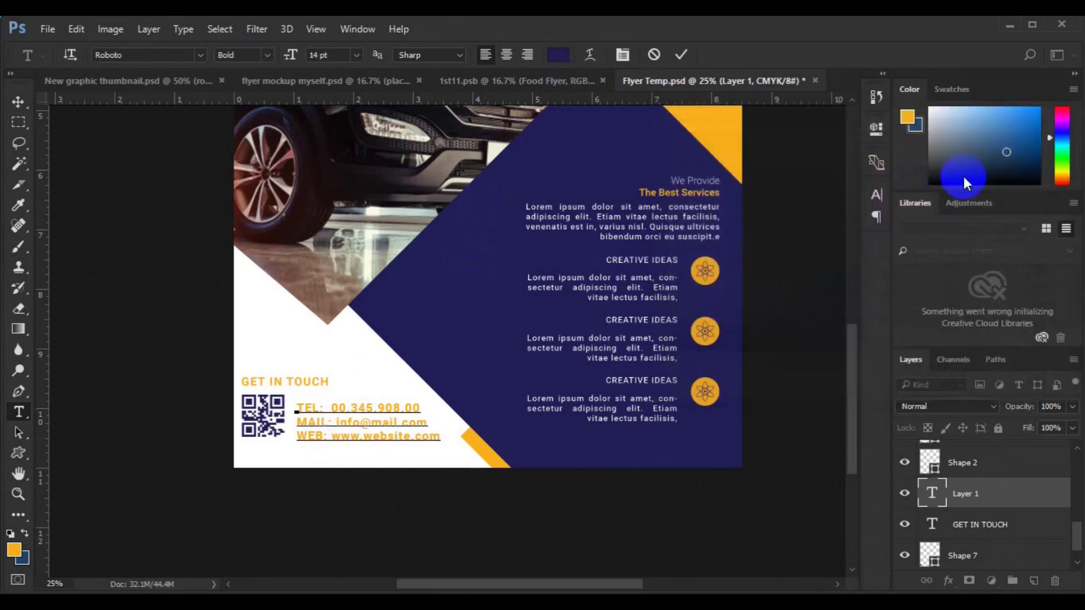
Color the e-mail address after MAIL: in the flyer's dark blue, 201e56
left_click(336, 422)
left_click_drag(335, 422, 427, 422)
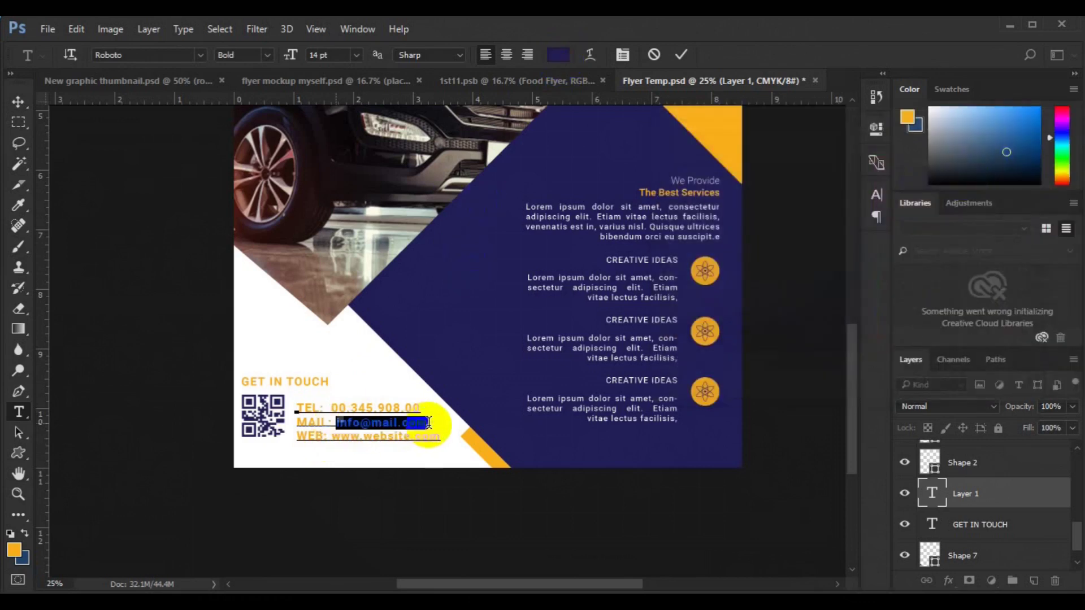
left_click(561, 55)
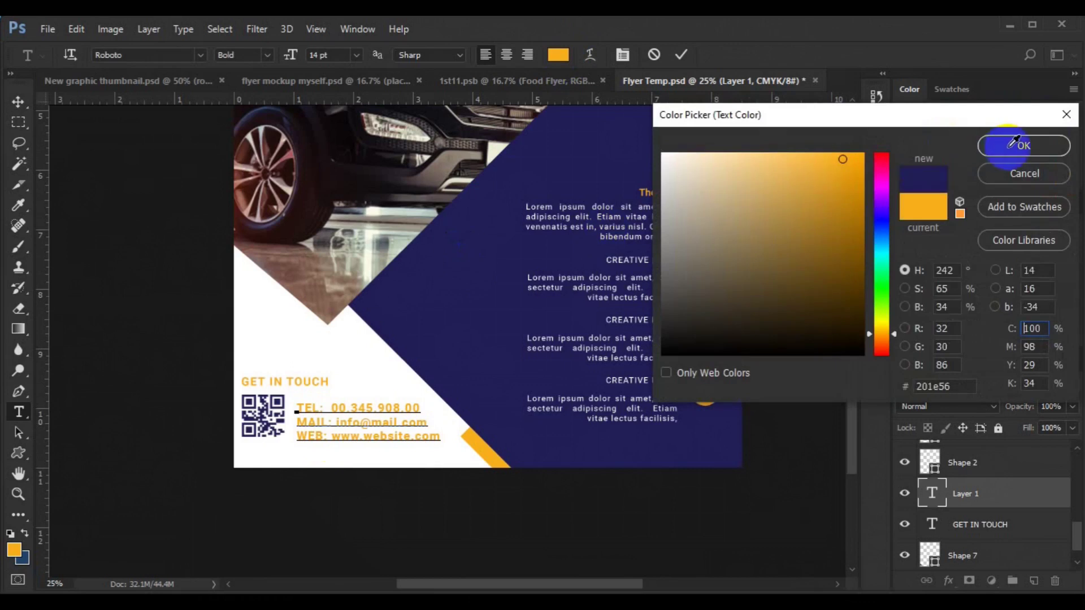
left_click(1007, 146)
left_click(338, 418)
left_click_drag(337, 418, 428, 423)
Color the phone number after TEL: in the flyer's dark blue and commit the text
left_click(334, 408)
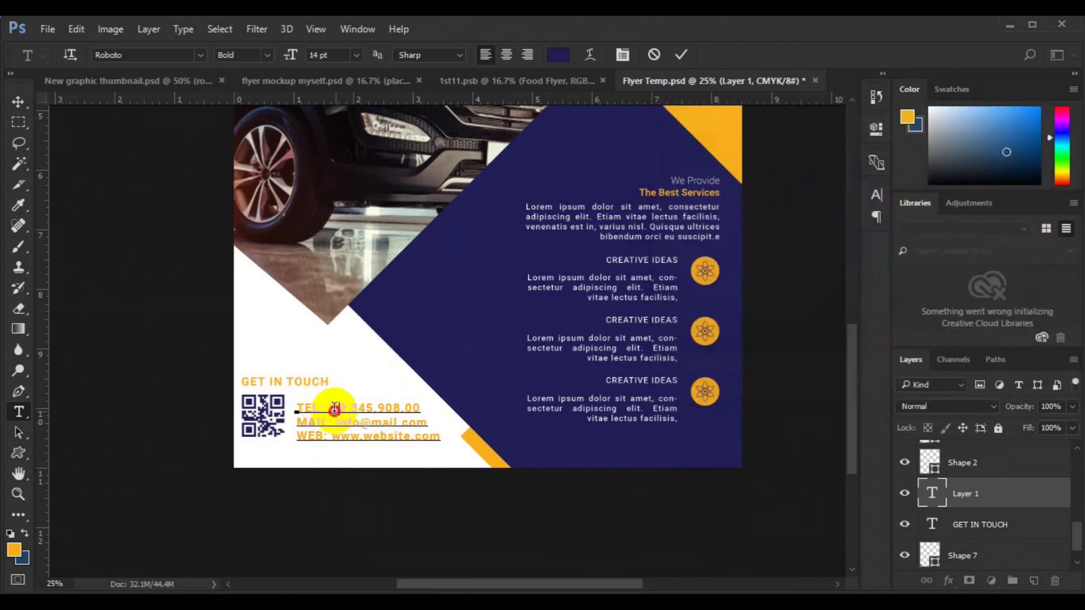
left_click_drag(333, 408, 421, 408)
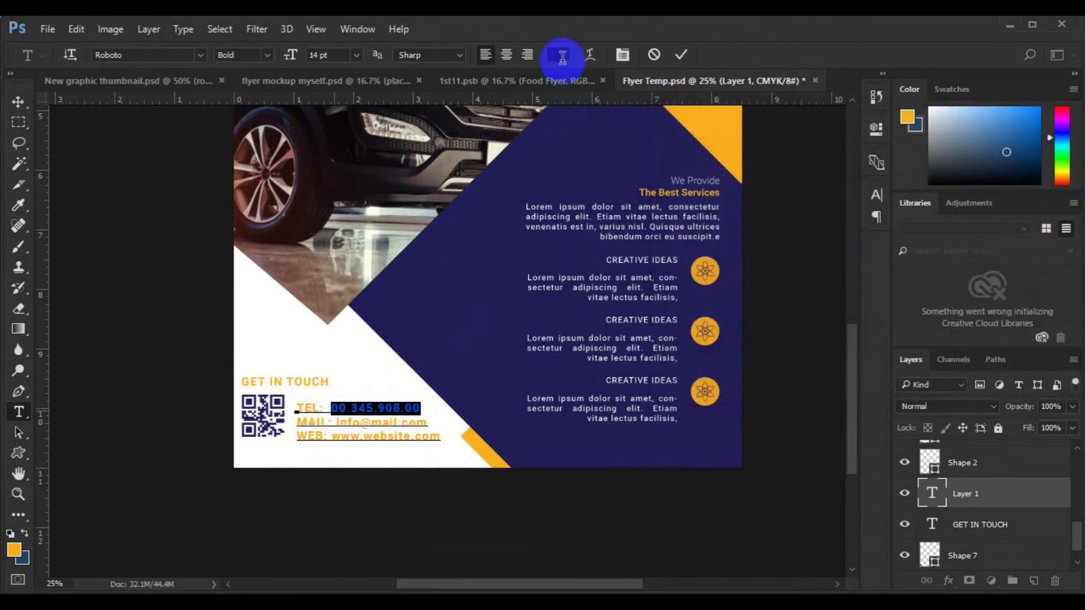
left_click(561, 56)
left_click(1006, 146)
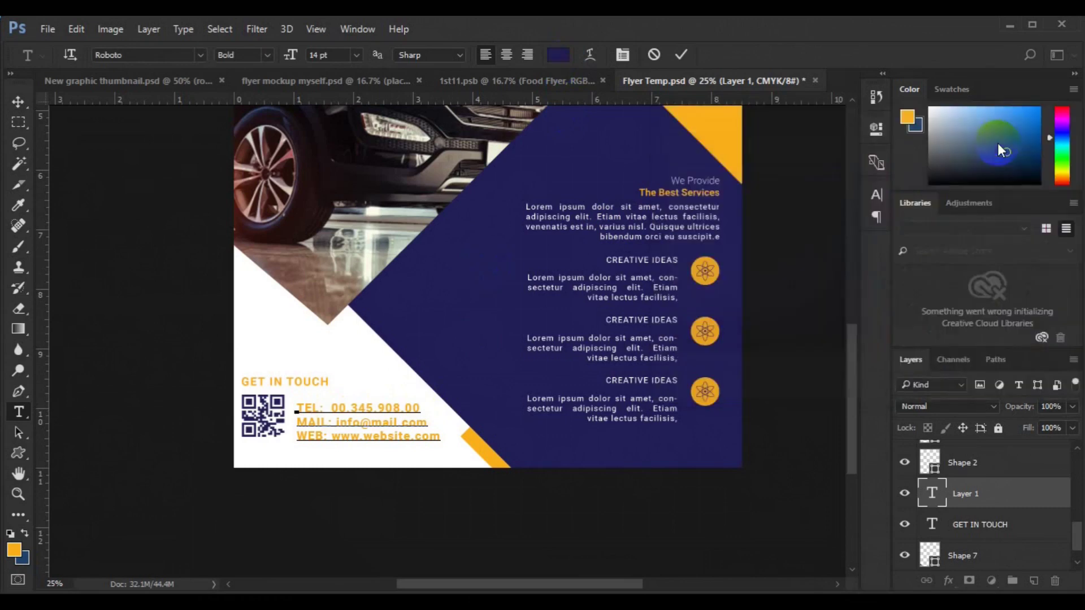
left_click(19, 107)
Set the size of all three contact lines to 10 pt
key("t")
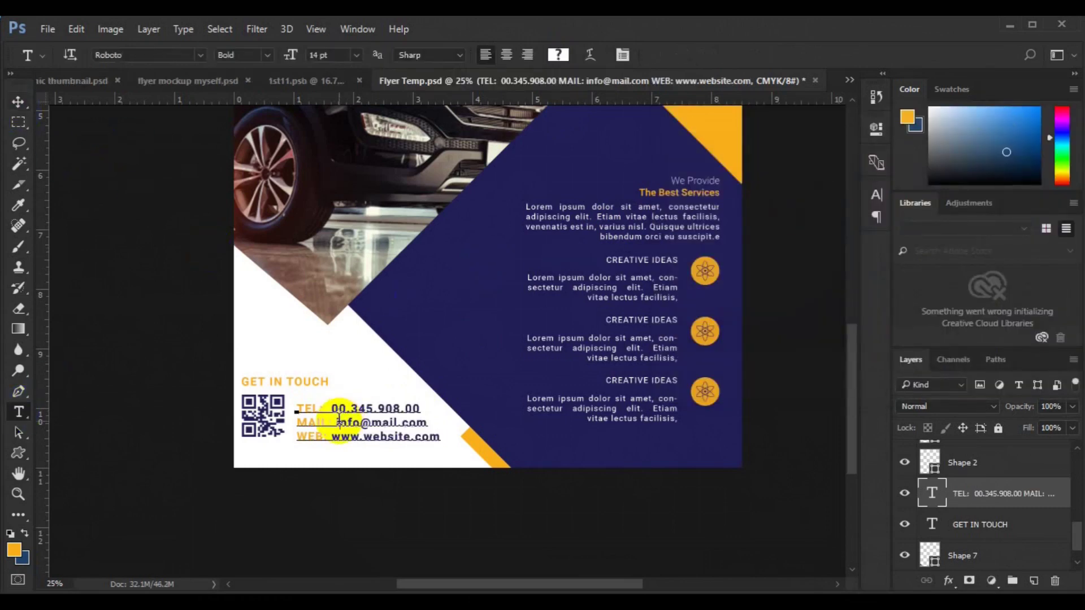
left_click(339, 419)
key("ctrl+a")
left_click(318, 56)
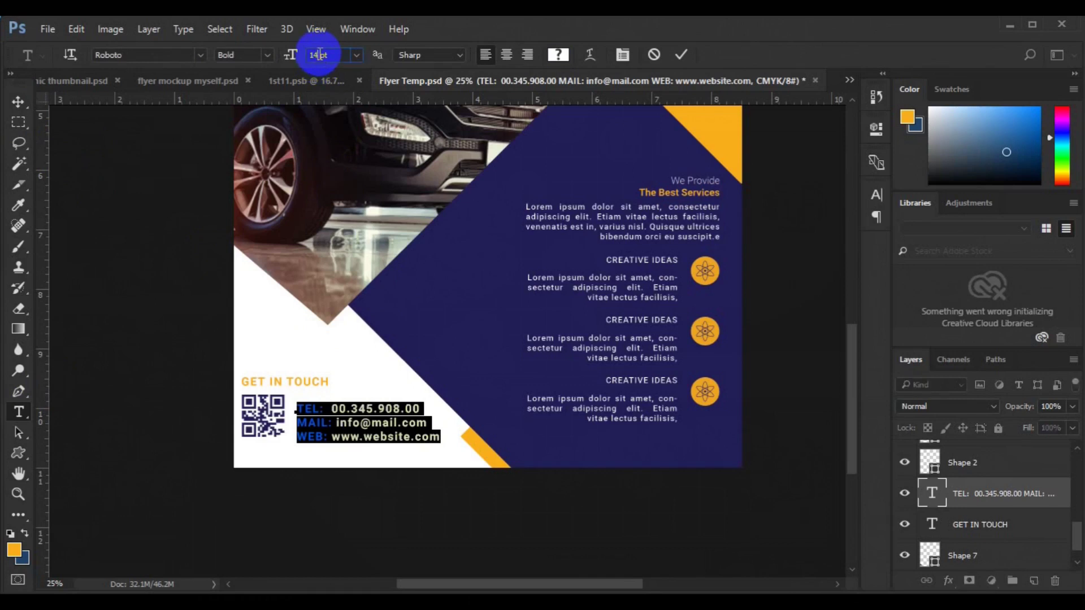
type("10")
key("Return")
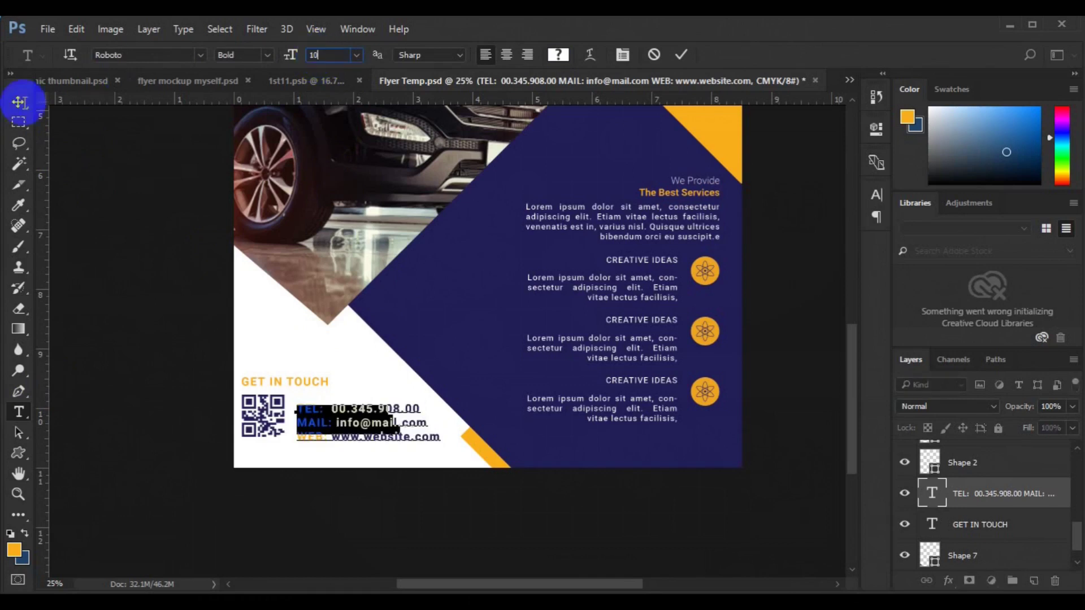
left_click(18, 102)
Align the contact lines and the QR code by their vertical centers
left_click(957, 549)
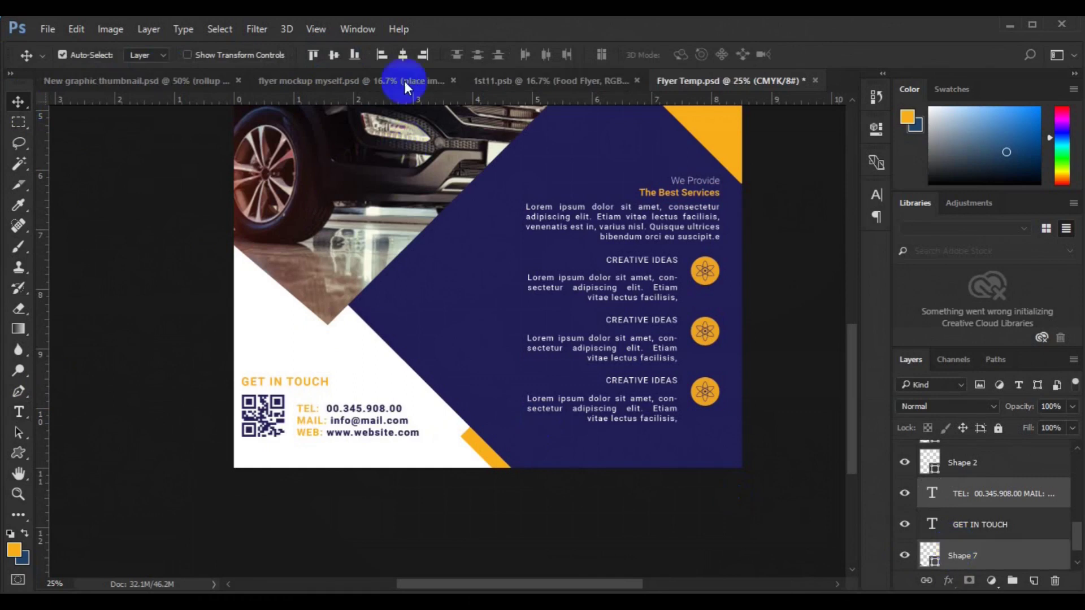
left_click(405, 61)
key("ctrl+z")
left_click(332, 58)
Shift the heading, contact lines and QR code together slightly right and down, and save the flyer
left_click(984, 526, "ctrl")
key("ctrl+t")
left_click_drag(314, 432, 347, 432)
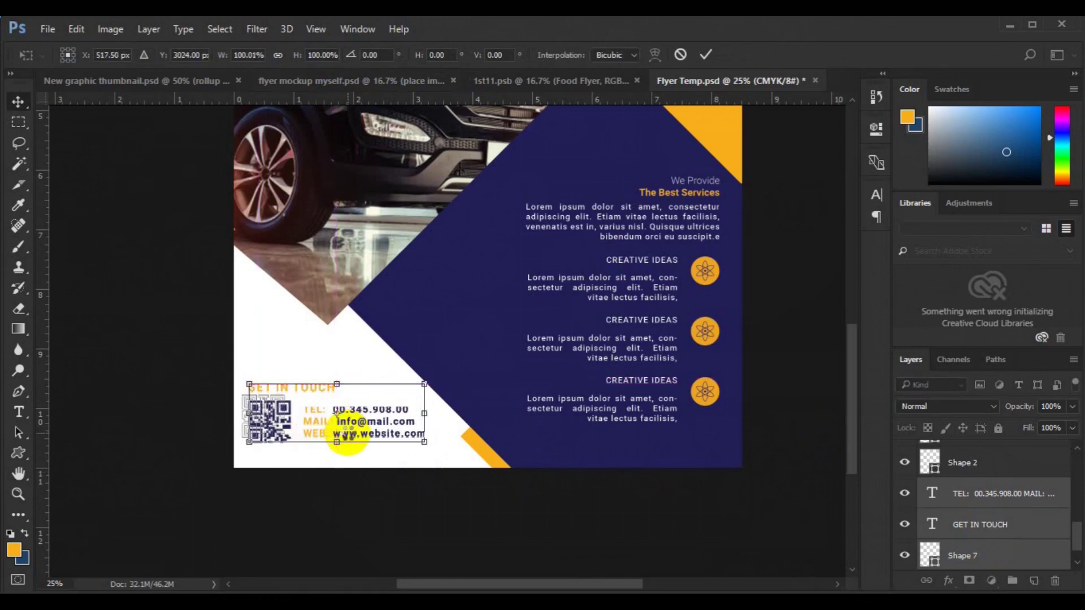
key("Return")
key("ctrl+minus")
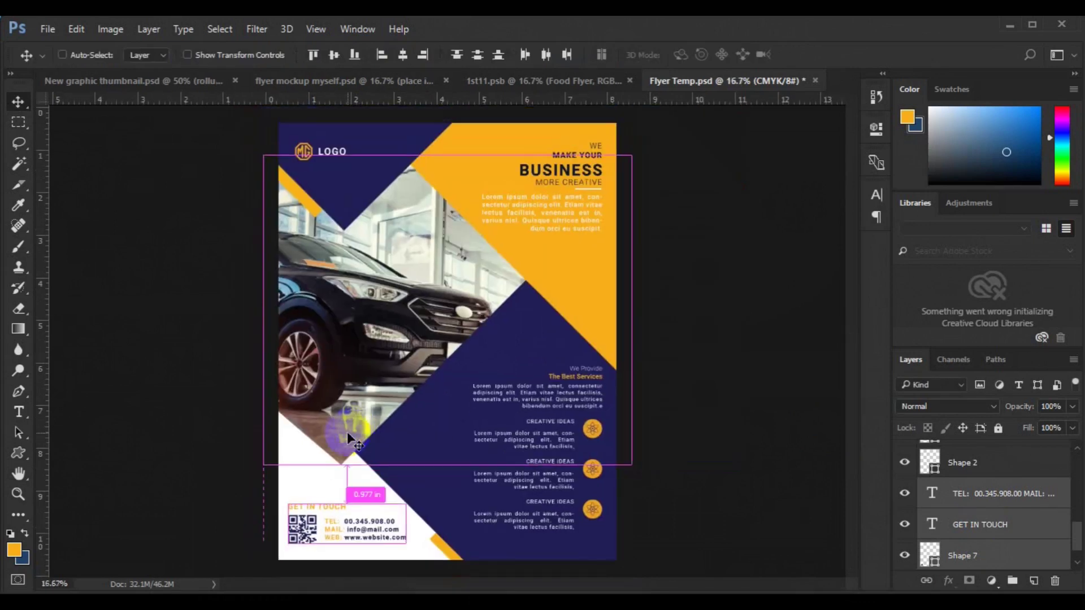
key("ctrl+s")
key("ctrl+minus")
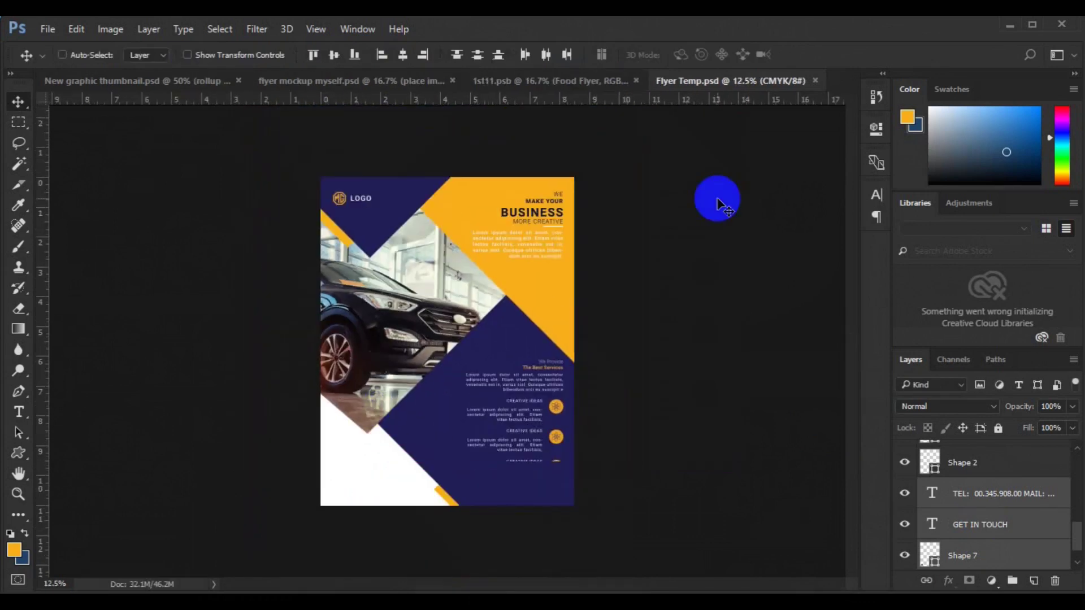
Try to place a copy of the gold stripe along the car photo's lower-left edge, rotated about -2.15°
left_click_drag(452, 487, 233, 325)
left_click_drag(377, 443, 305, 362)
key("ctrl+t")
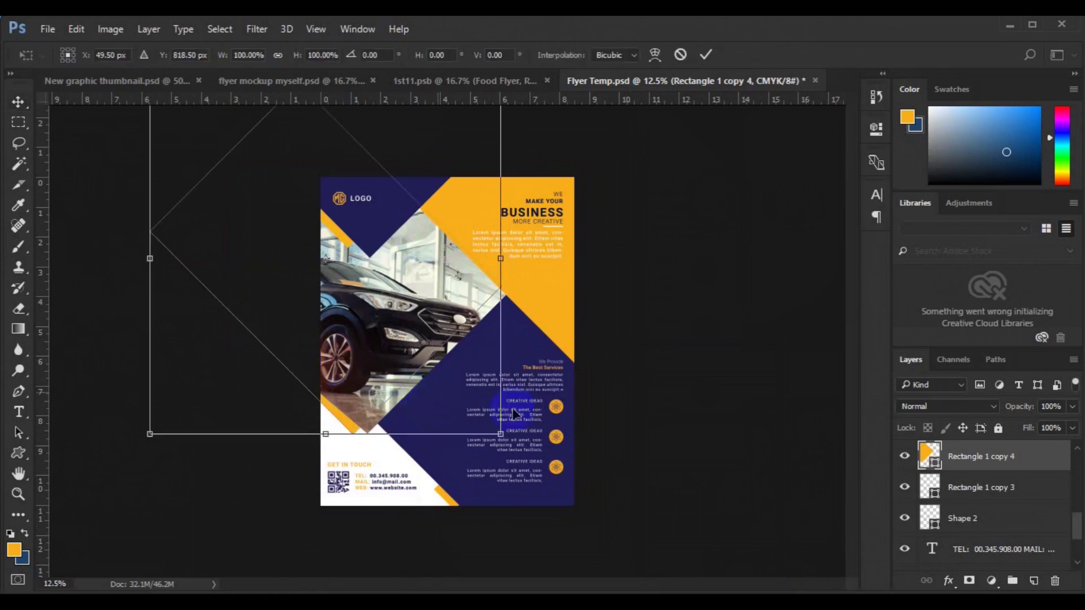
left_click_drag(517, 437, 520, 430)
left_click_drag(403, 398, 389, 392)
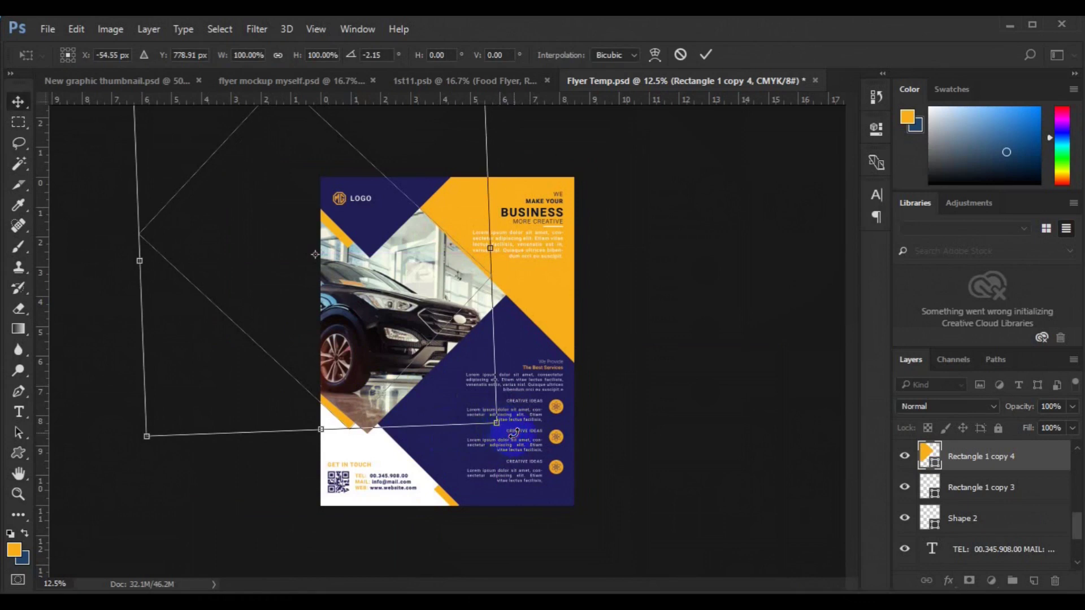
key("Return")
Duplicate the Shape 1 layer that frames the car photo
left_click(390, 345)
left_click(967, 493)
key("ctrl+j")
left_click(969, 518)
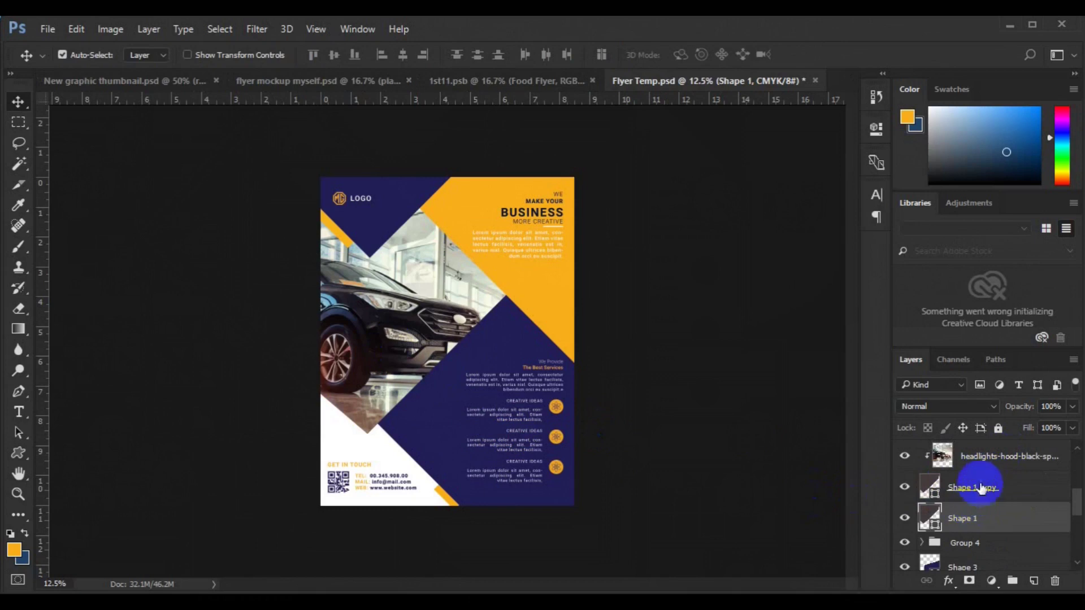
left_click(981, 491)
left_click(906, 490)
left_click(906, 491)
Set the fill of the original Shape 1 to the flyer's gold, sampled from the large gold area
double_click(946, 525)
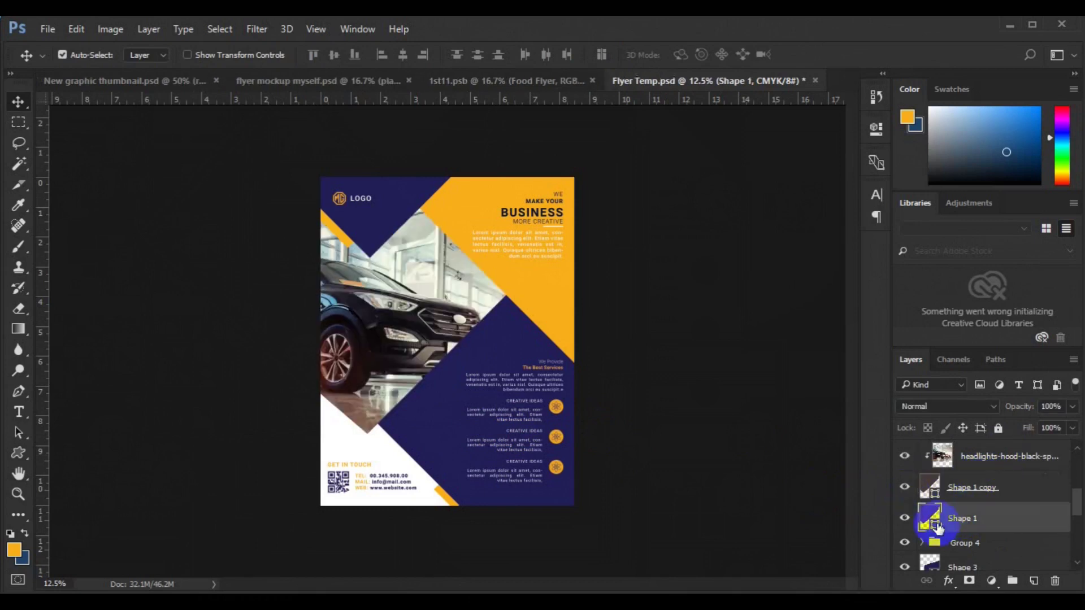
left_click(571, 339)
left_click(1021, 143)
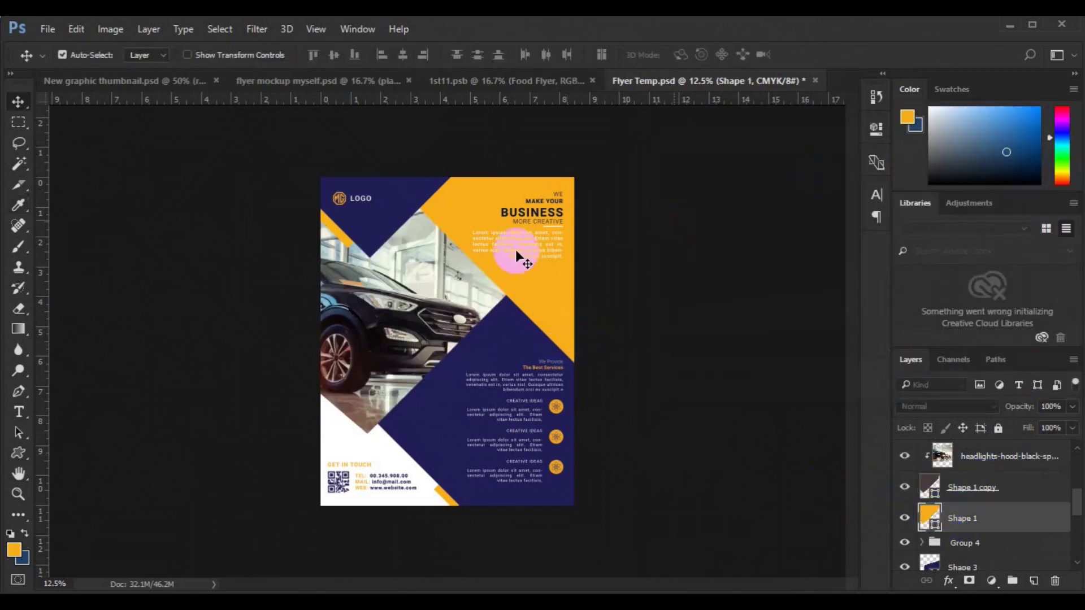
Offset the gold Shape 1 toward the lower left so it forms a border along the photo's lower-left edge
key("ctrl+t")
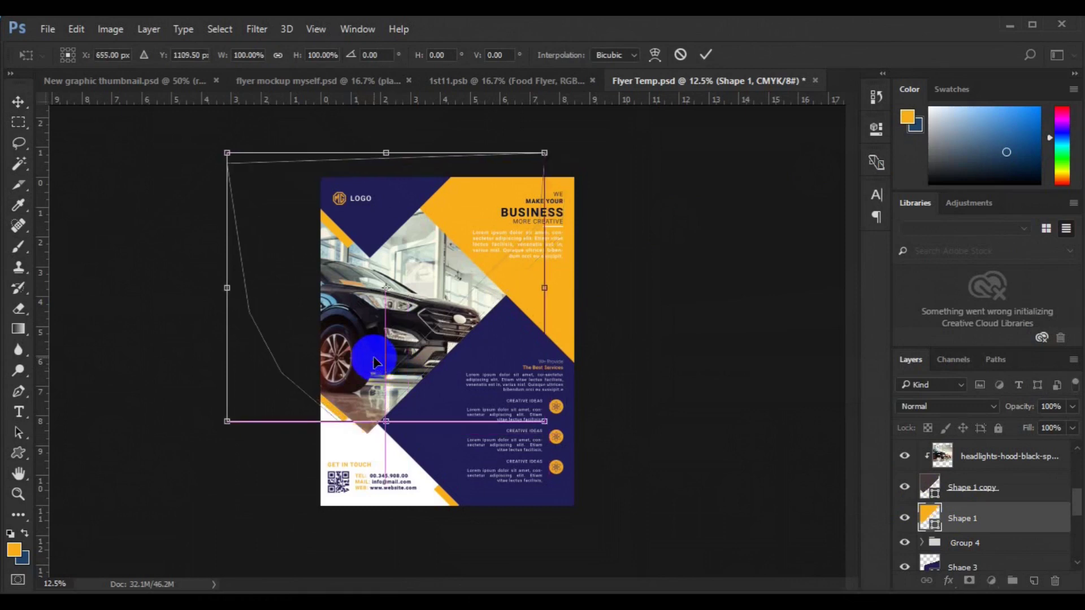